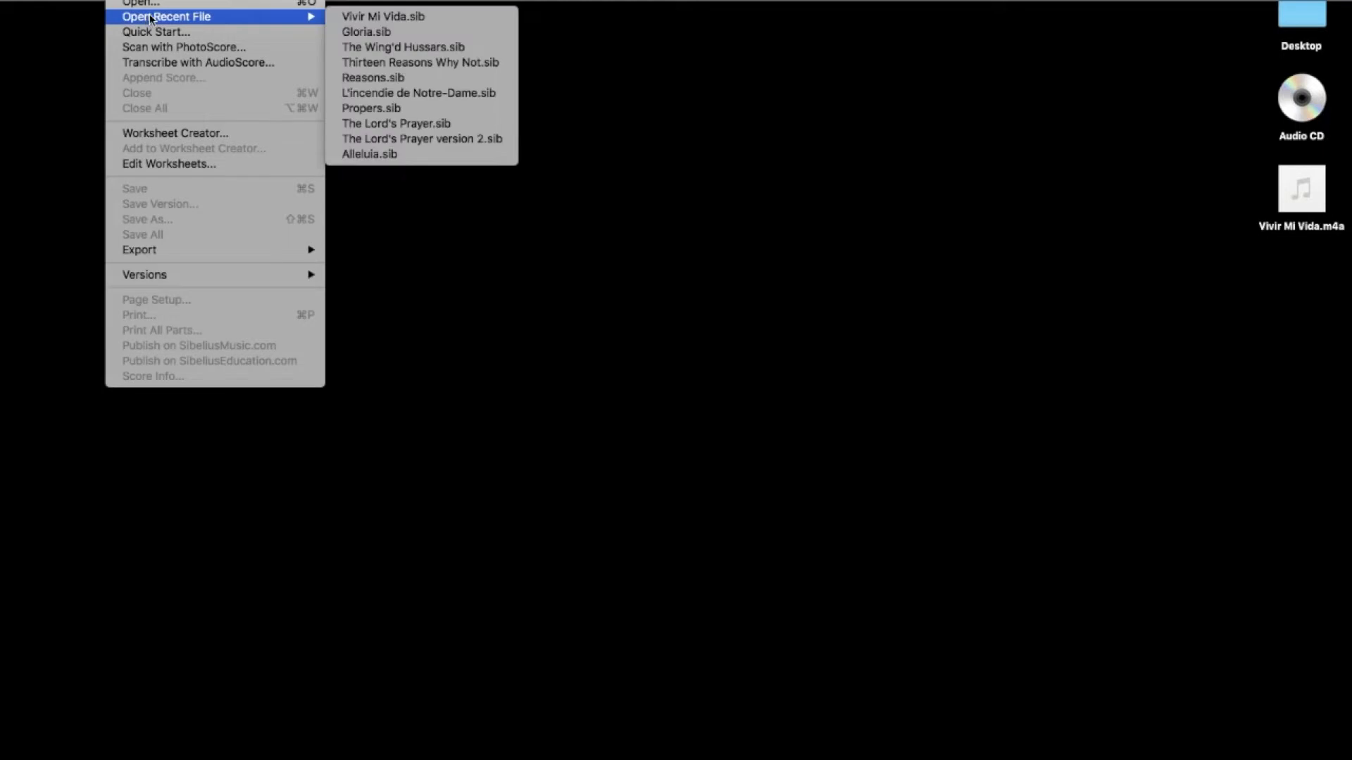
Open the recent score Vivir Mi Vida.sib and add a Percussion [1 line] staff to it
left_click(405, 21)
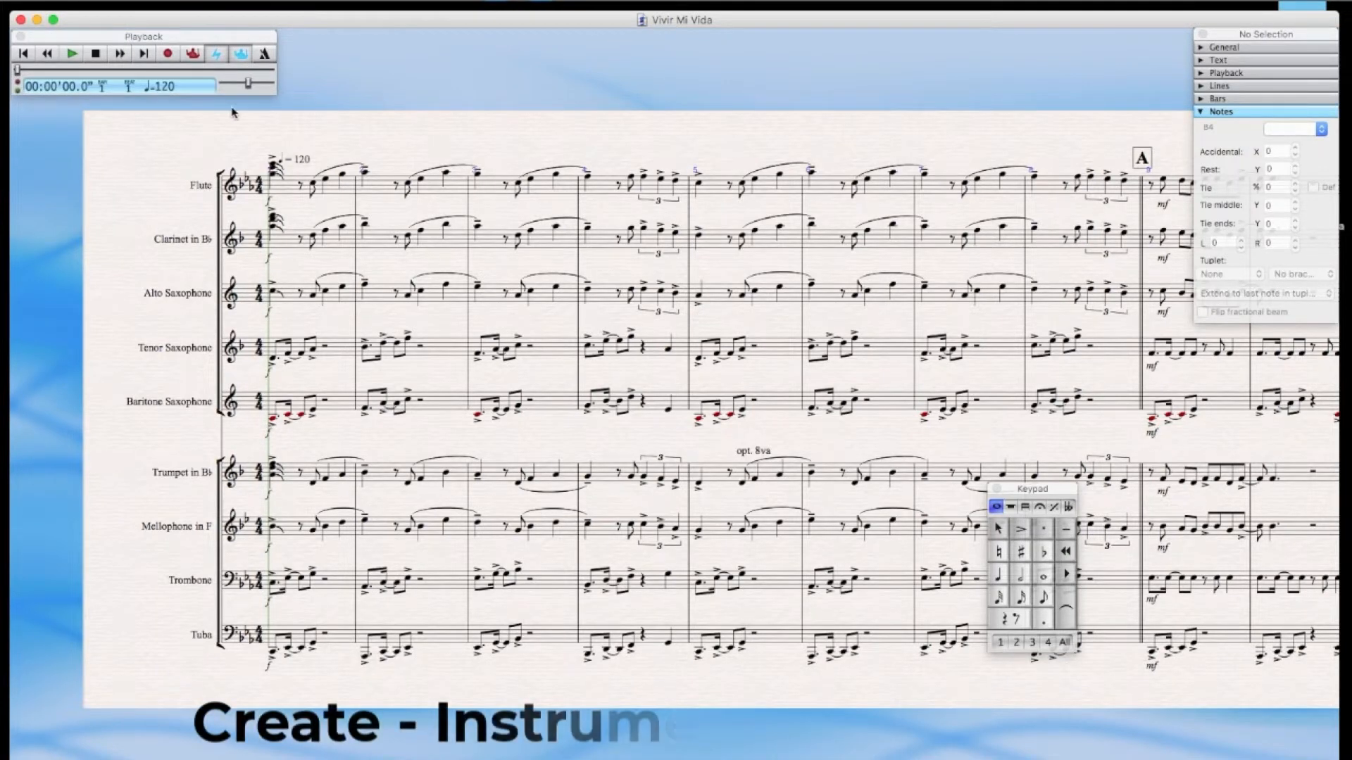
left_click(276, 1)
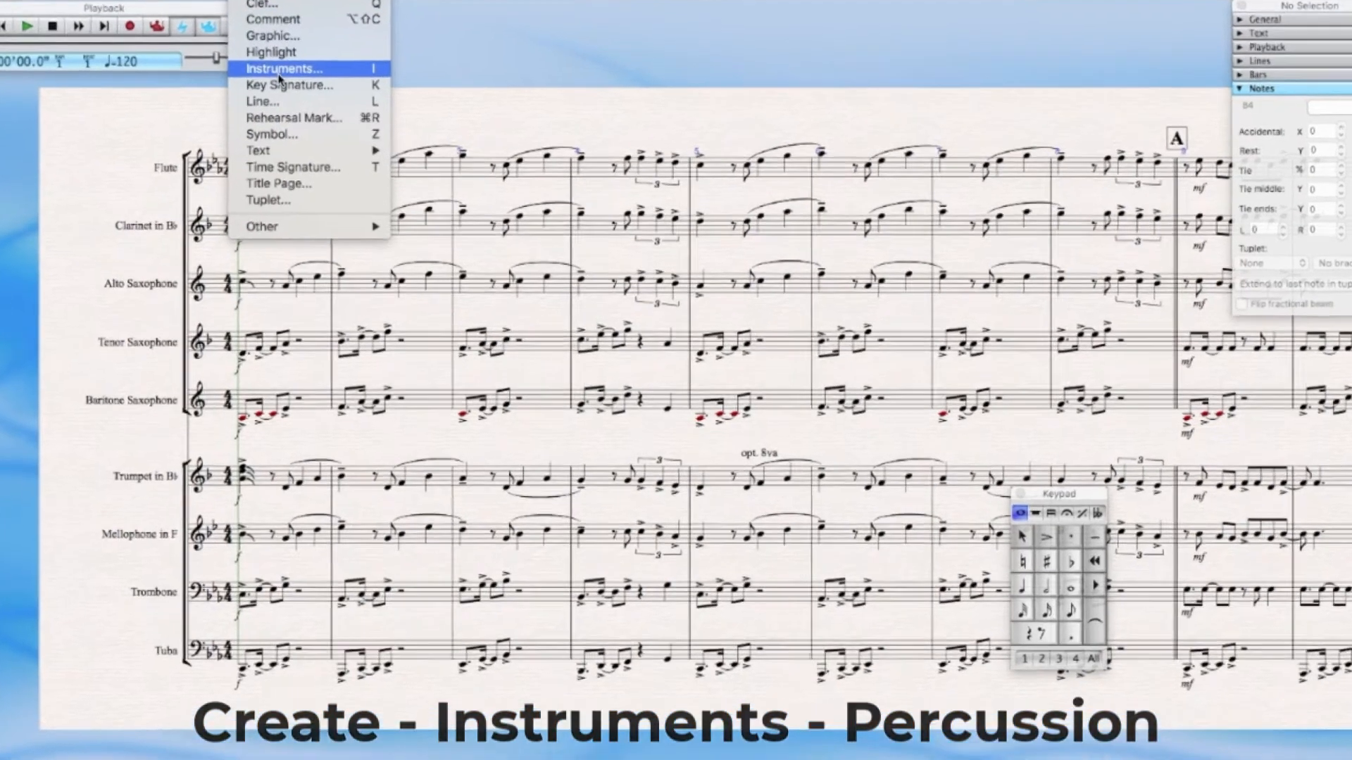
left_click(279, 71)
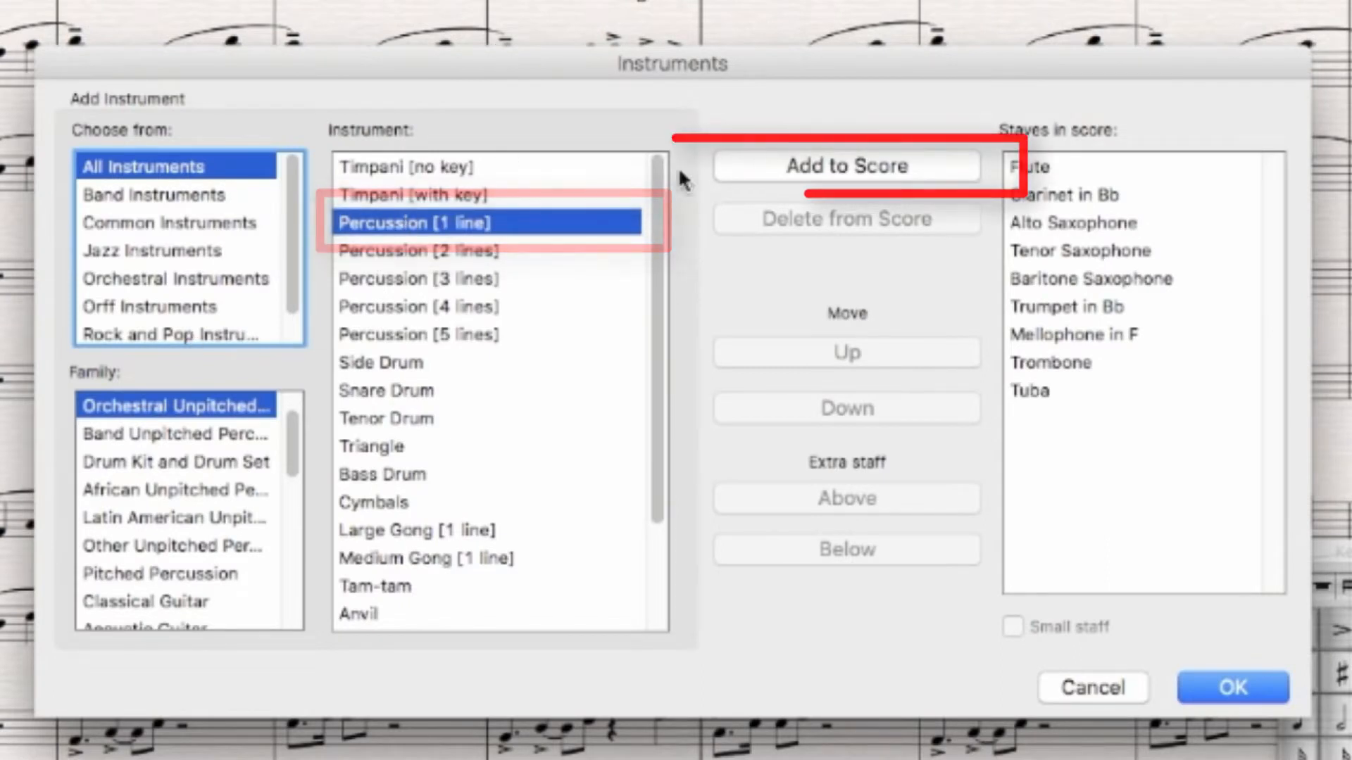
left_click(820, 172)
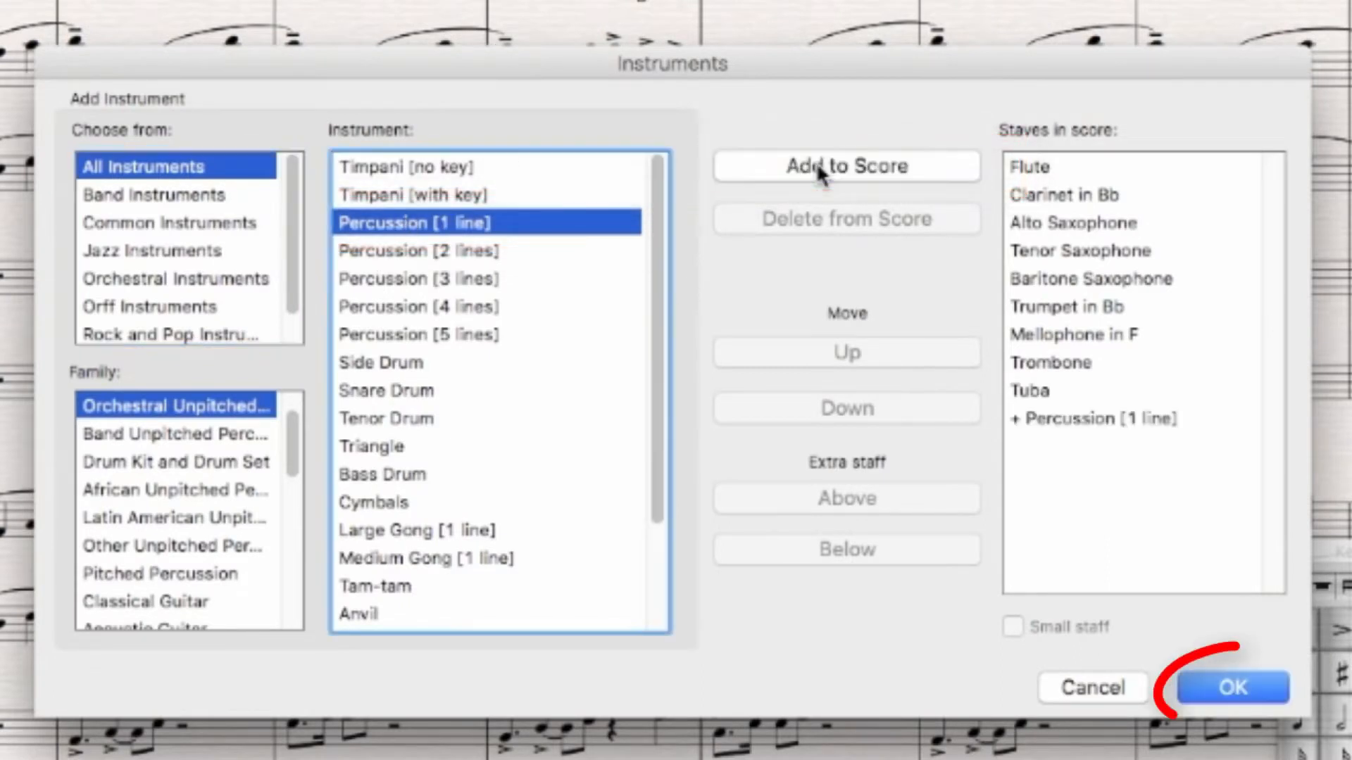
left_click(1205, 688)
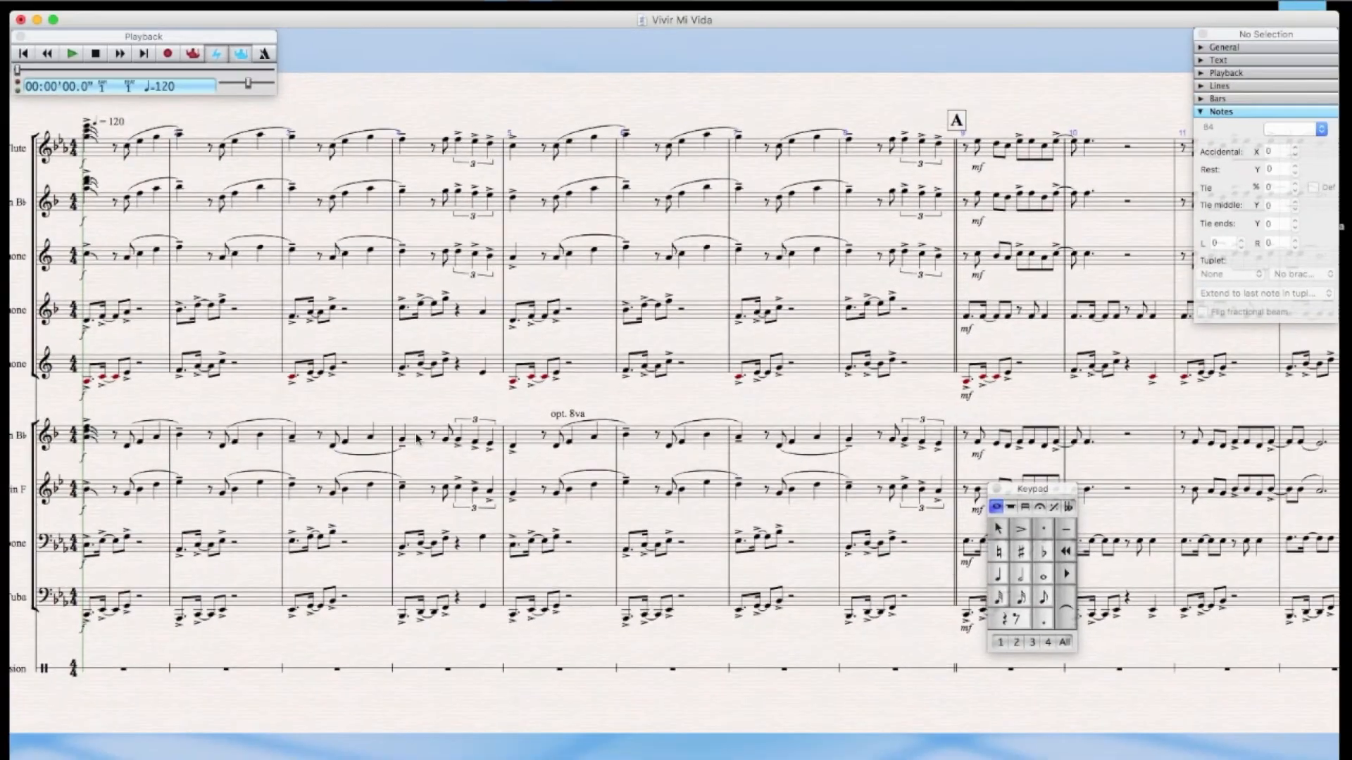
Insert two empty single bars after the first bar of the score
left_click_drag(303, 399, 545, 413)
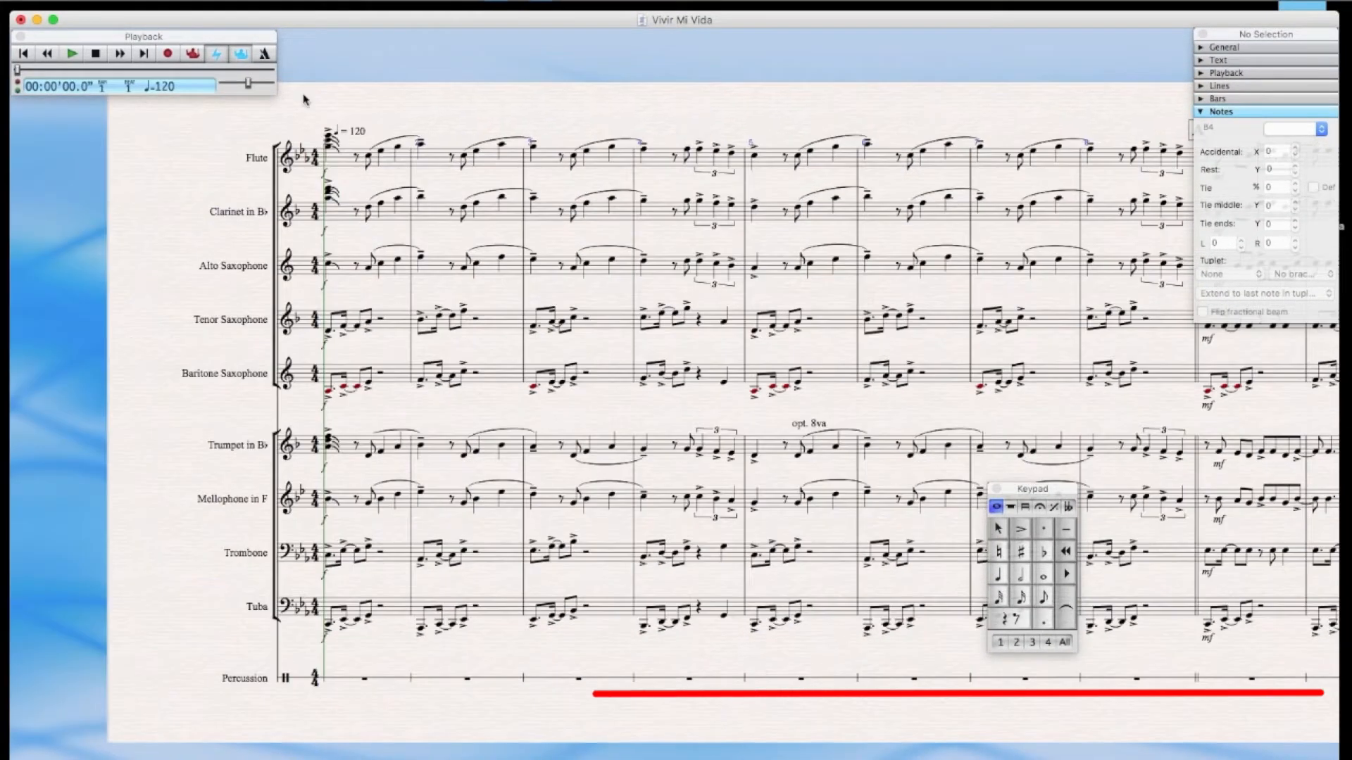
left_click(353, 211)
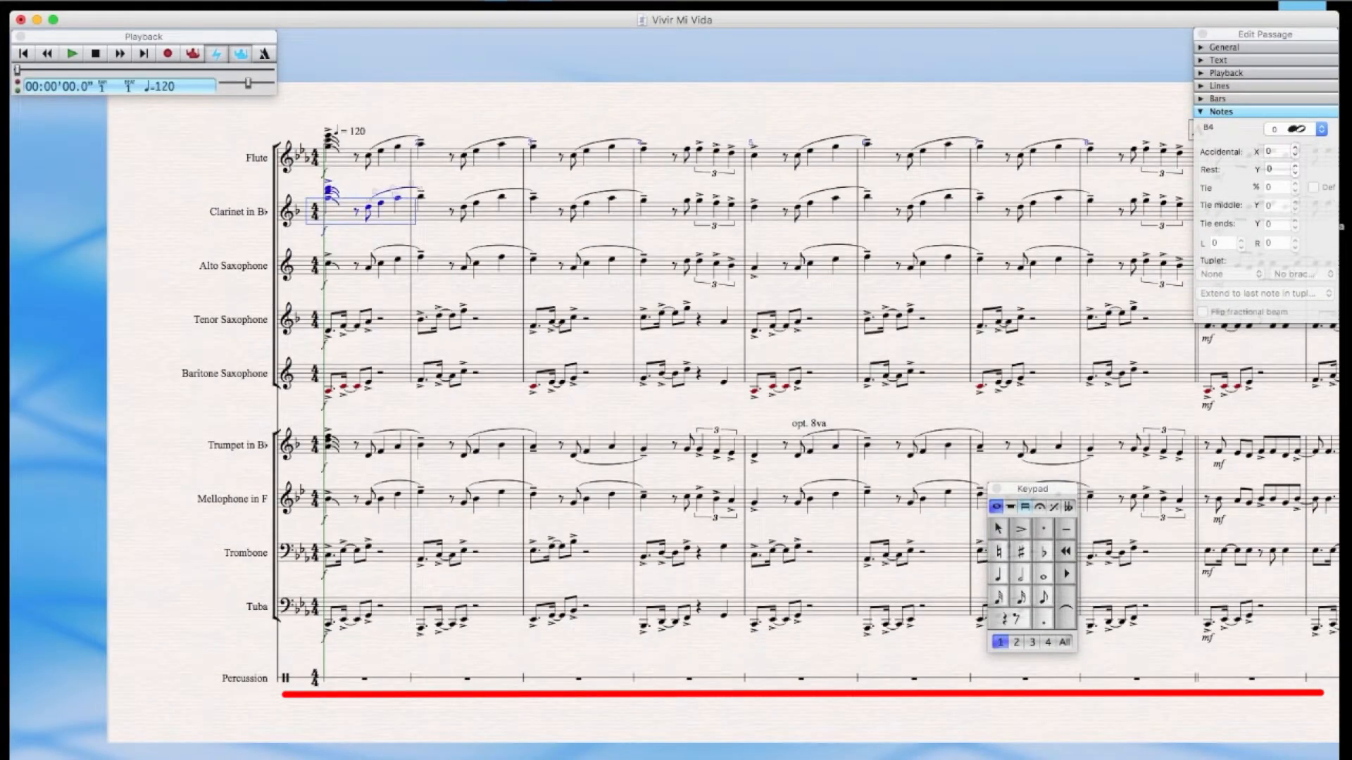
left_click(279, 0)
mouse_move(300, 4)
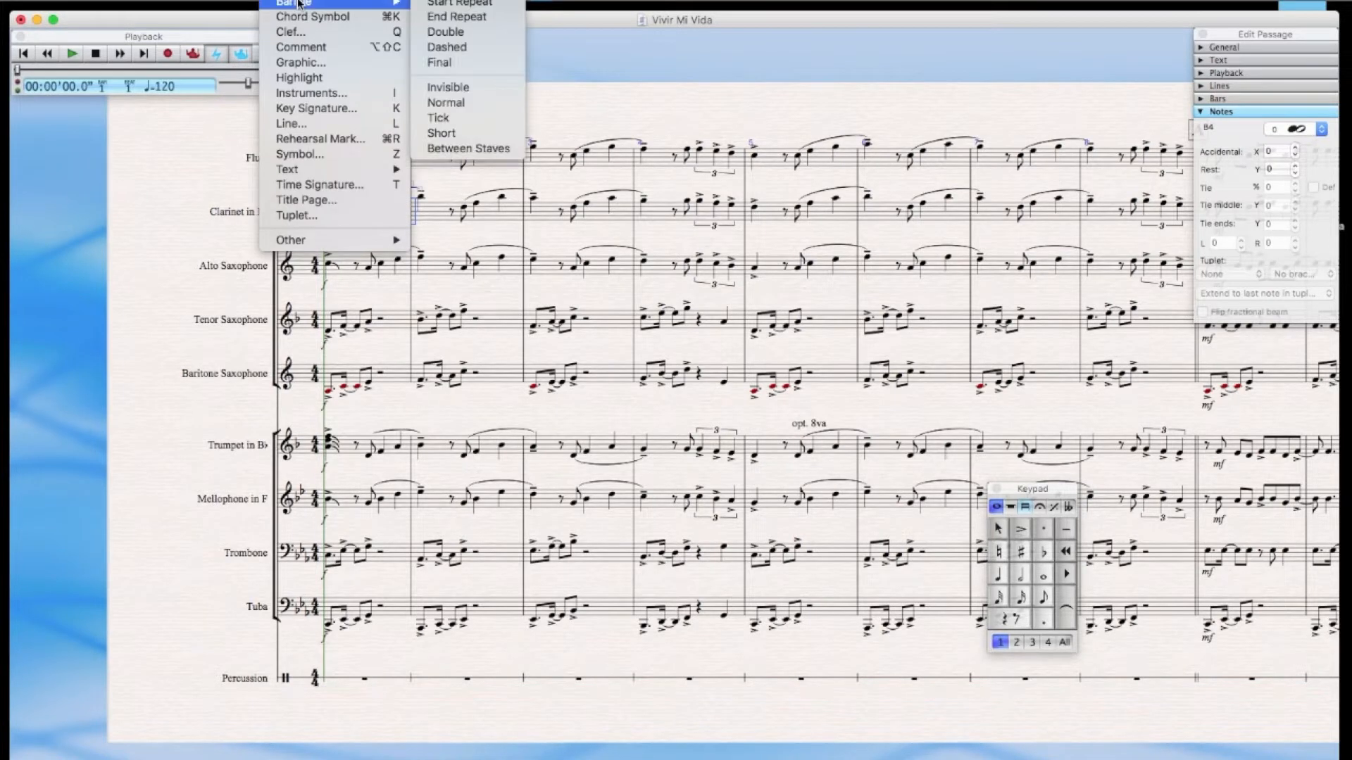
mouse_move(352, 0)
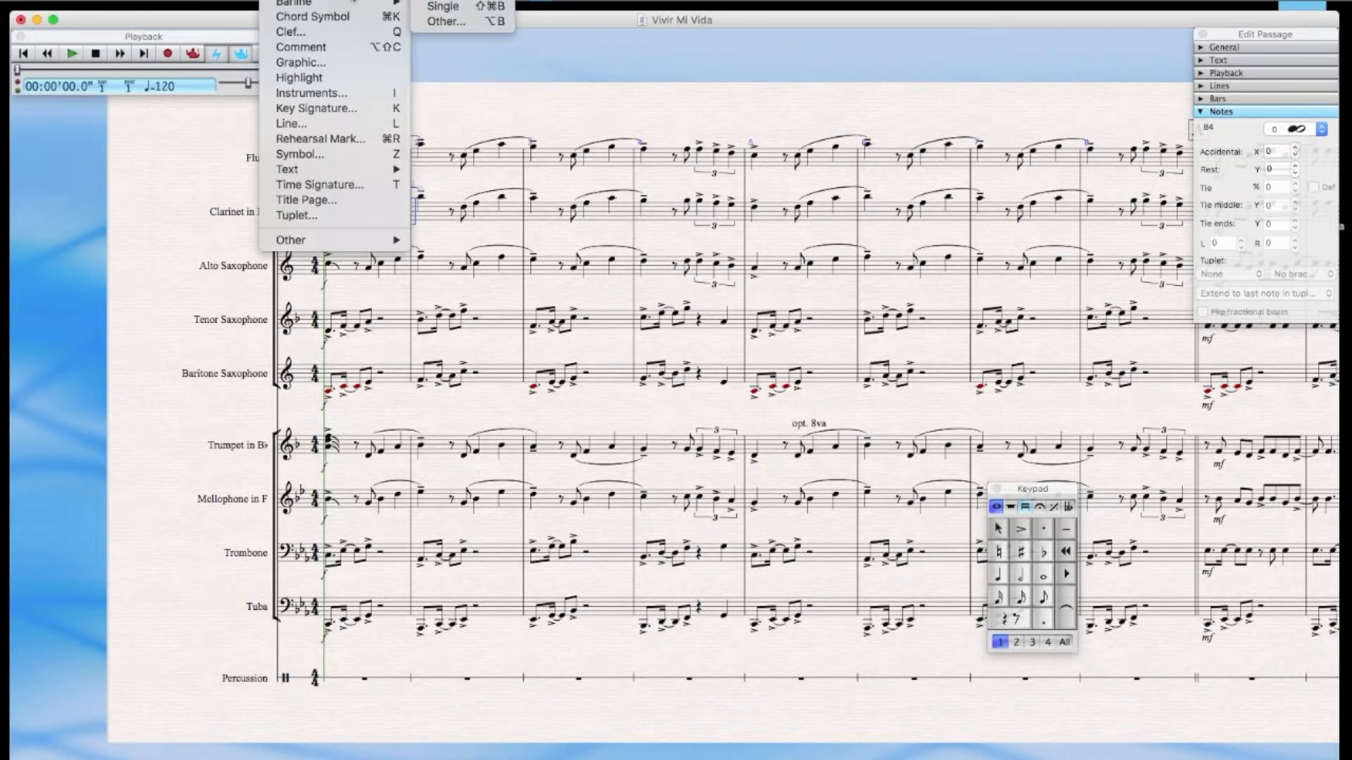
left_click(443, 6)
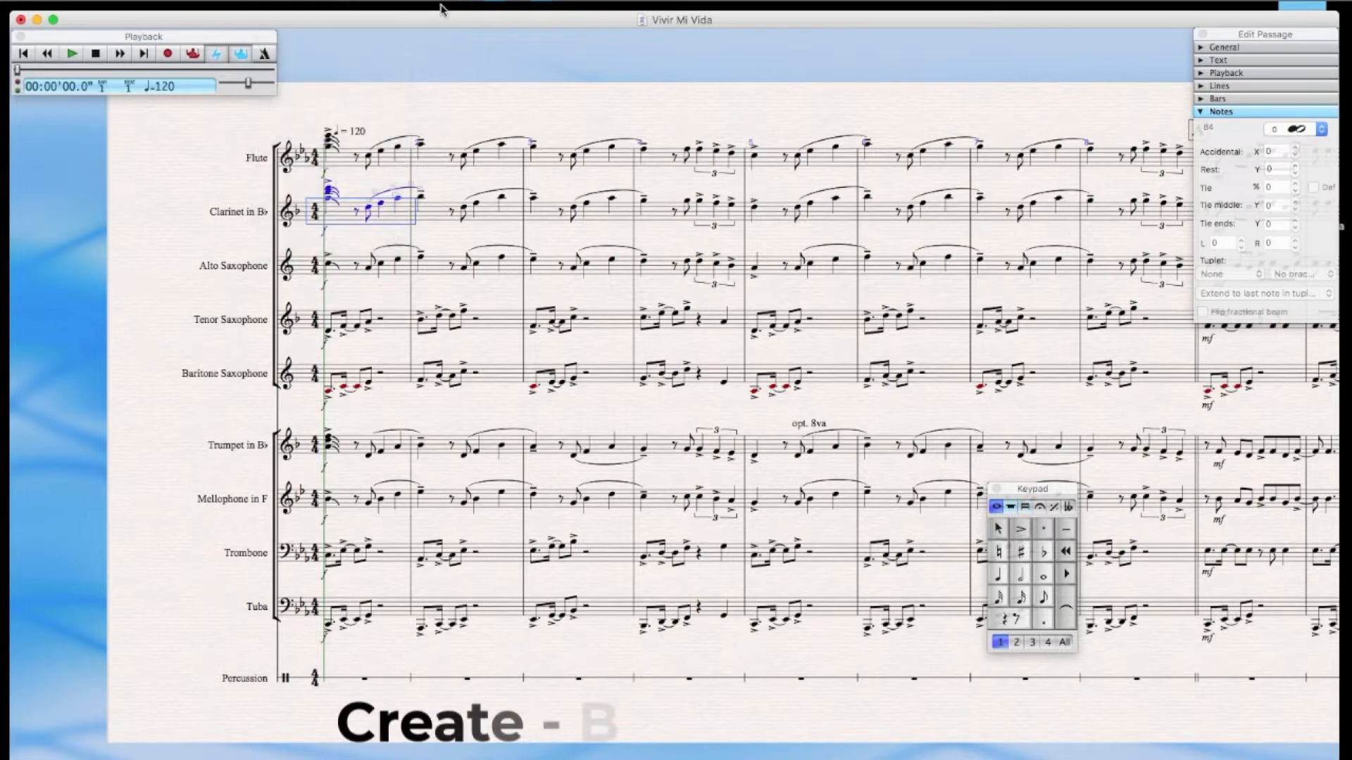
left_click(278, 0)
mouse_move(300, 3)
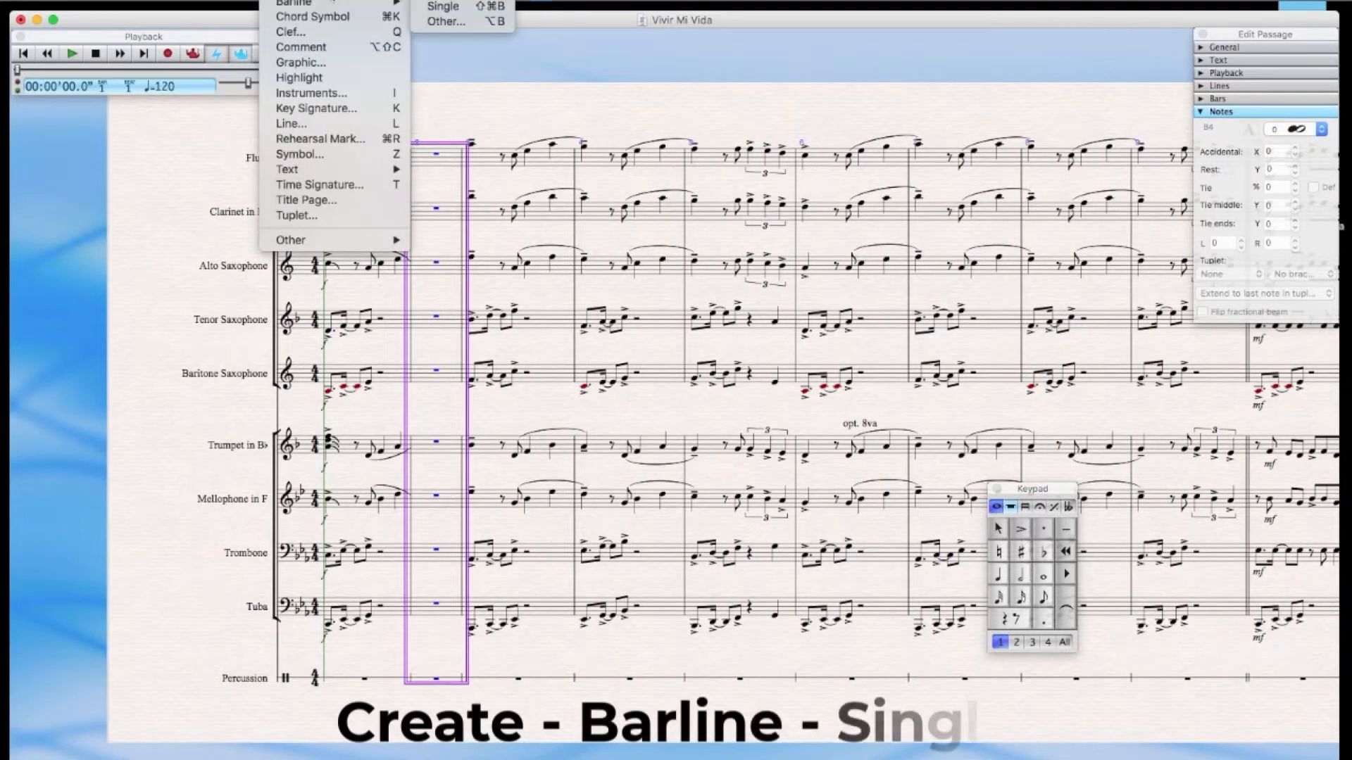
left_click(463, 9)
left_click(424, 126)
Move the first bar's music for all parts from Flute to Tuba into bar 3, leaving the first two bars empty
left_click(345, 171)
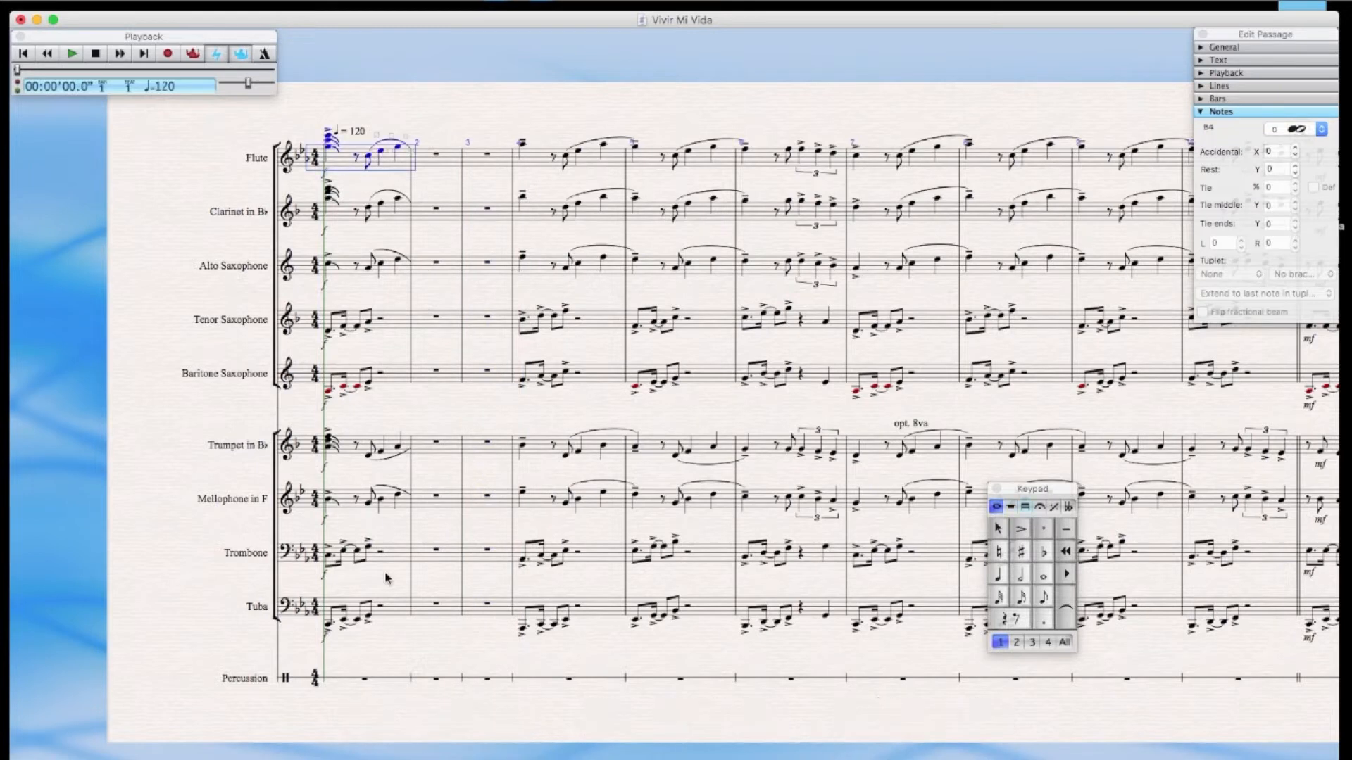
left_click(394, 619, "shift")
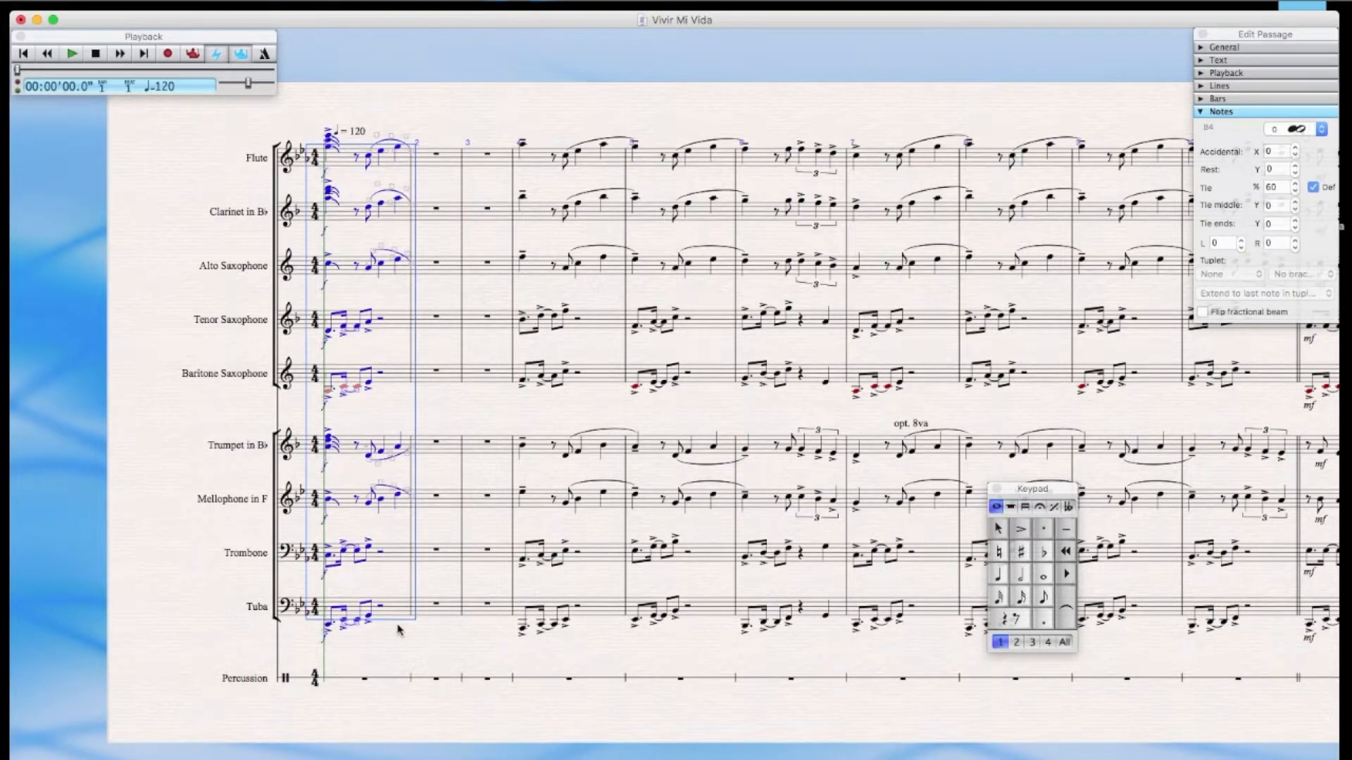
key("Delete")
left_click(435, 170)
key("ctrl+v")
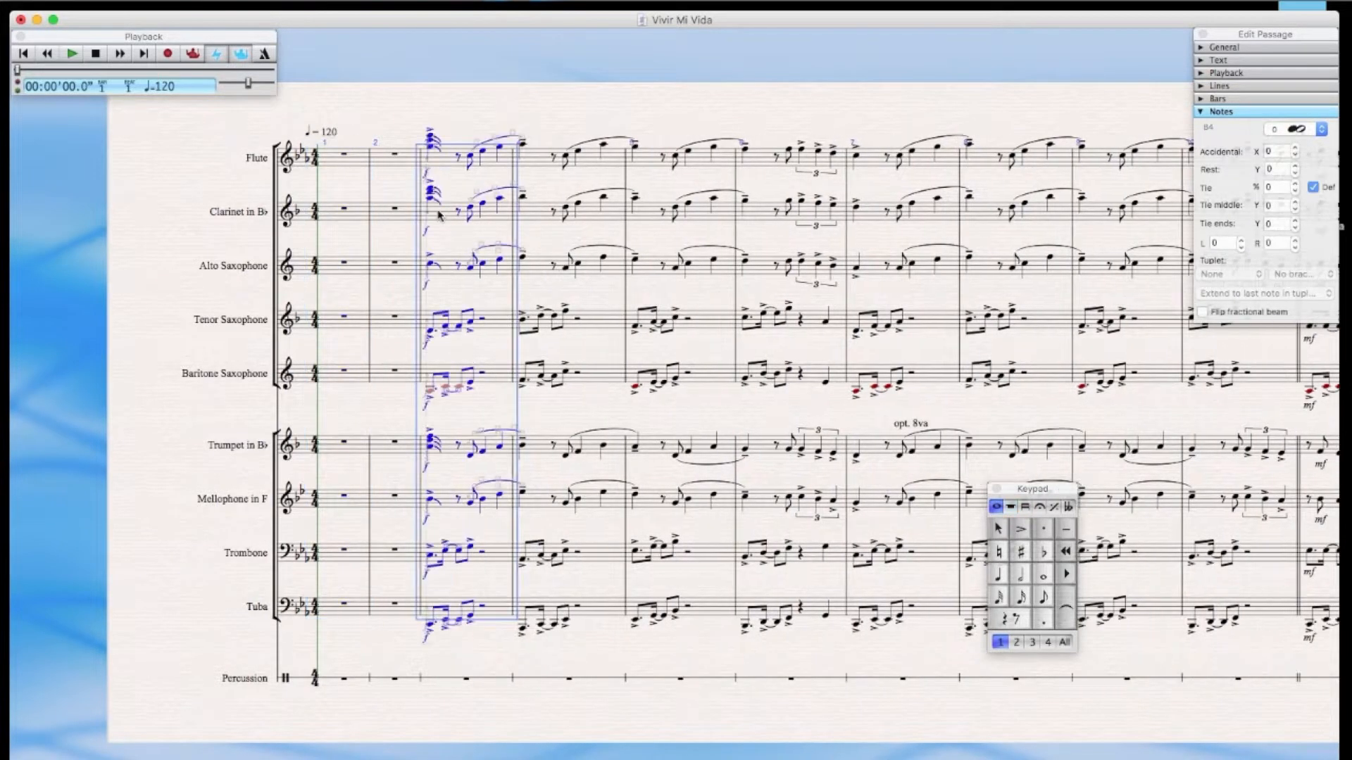
key("Escape")
Enter count-in quarter notes on the Percussion staff: beats 1 and 3 in bar 1, and all four beats in bar 2
key("4")
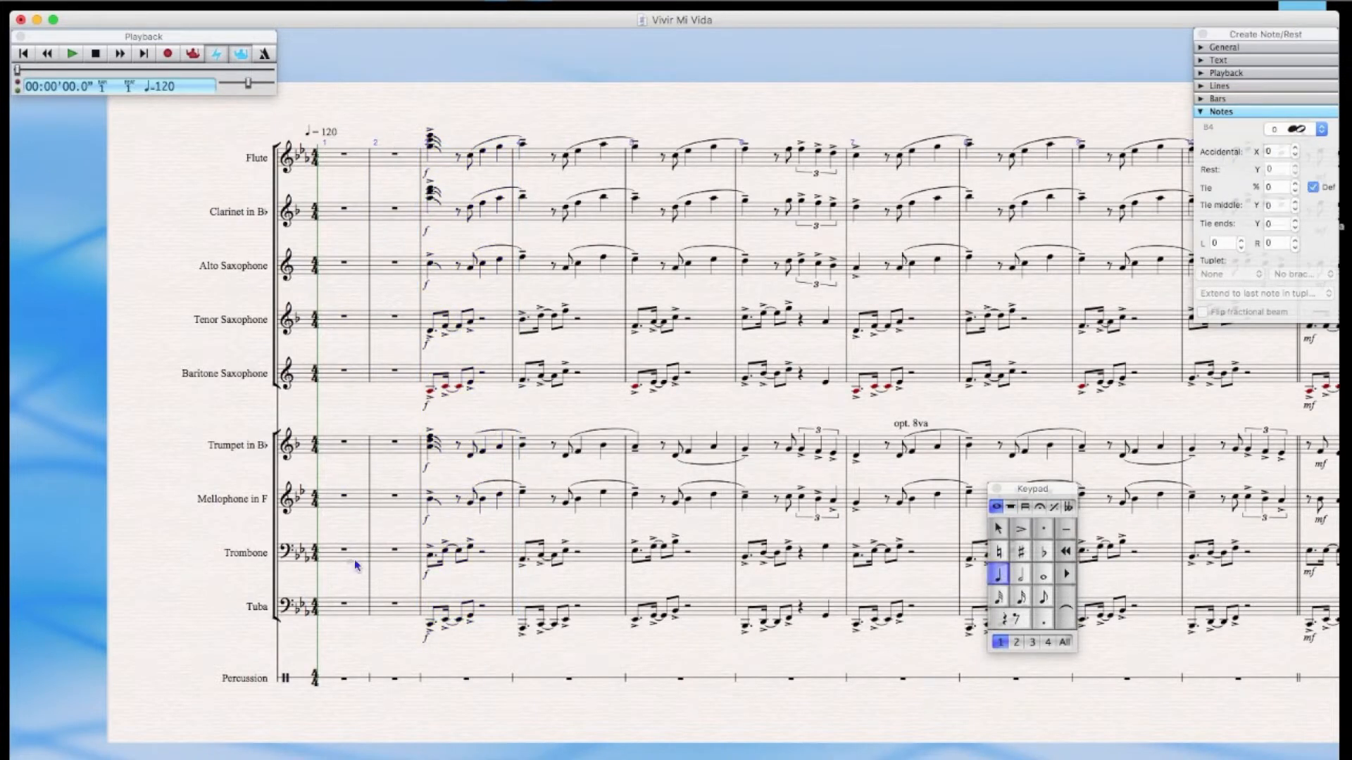
left_click(326, 681)
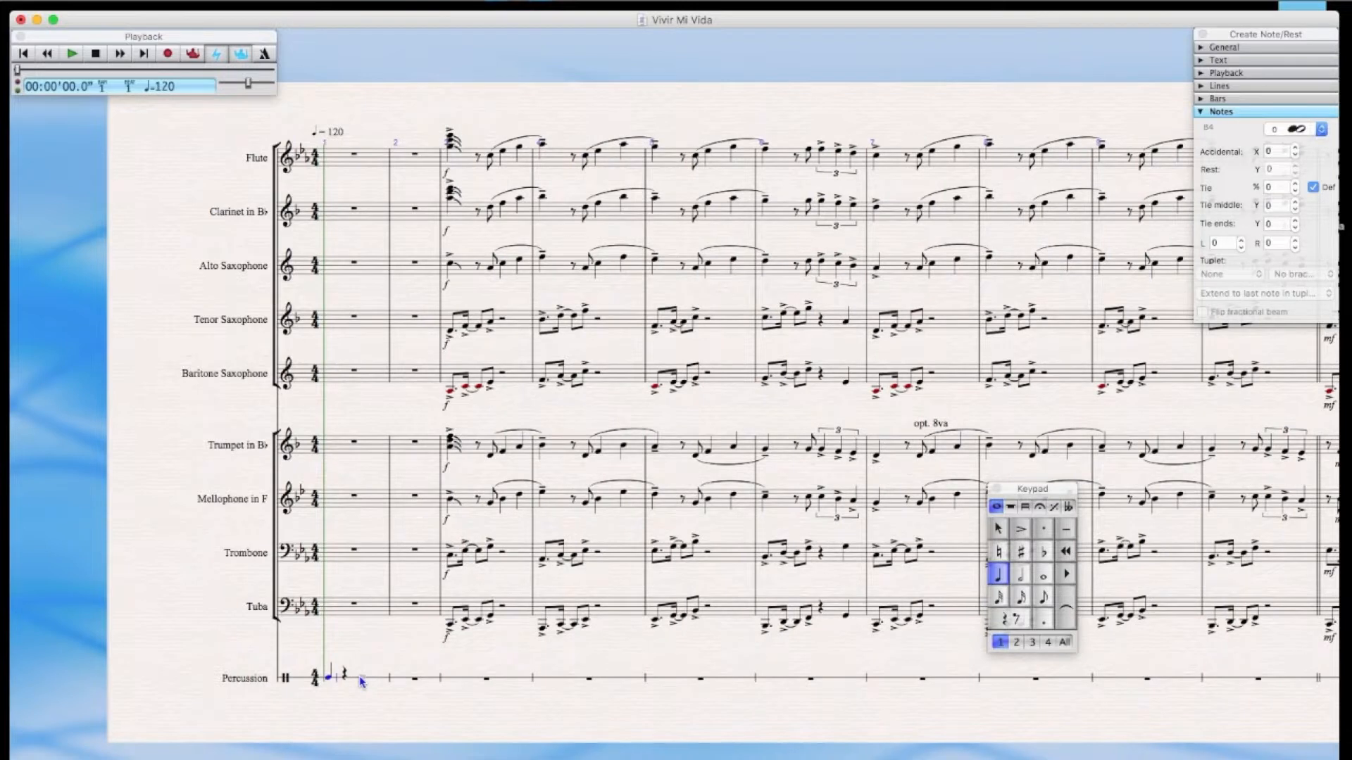
left_click(360, 678)
left_click(412, 678)
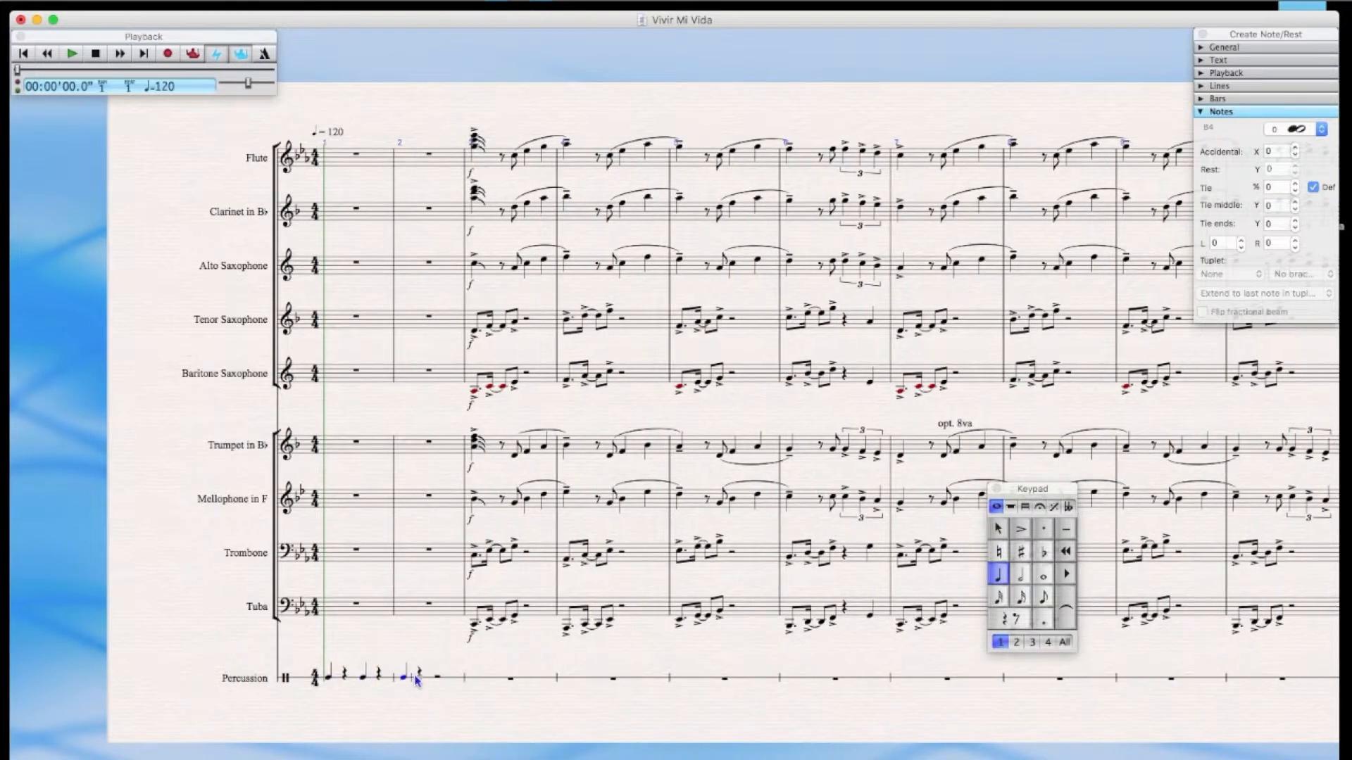
left_click(454, 679)
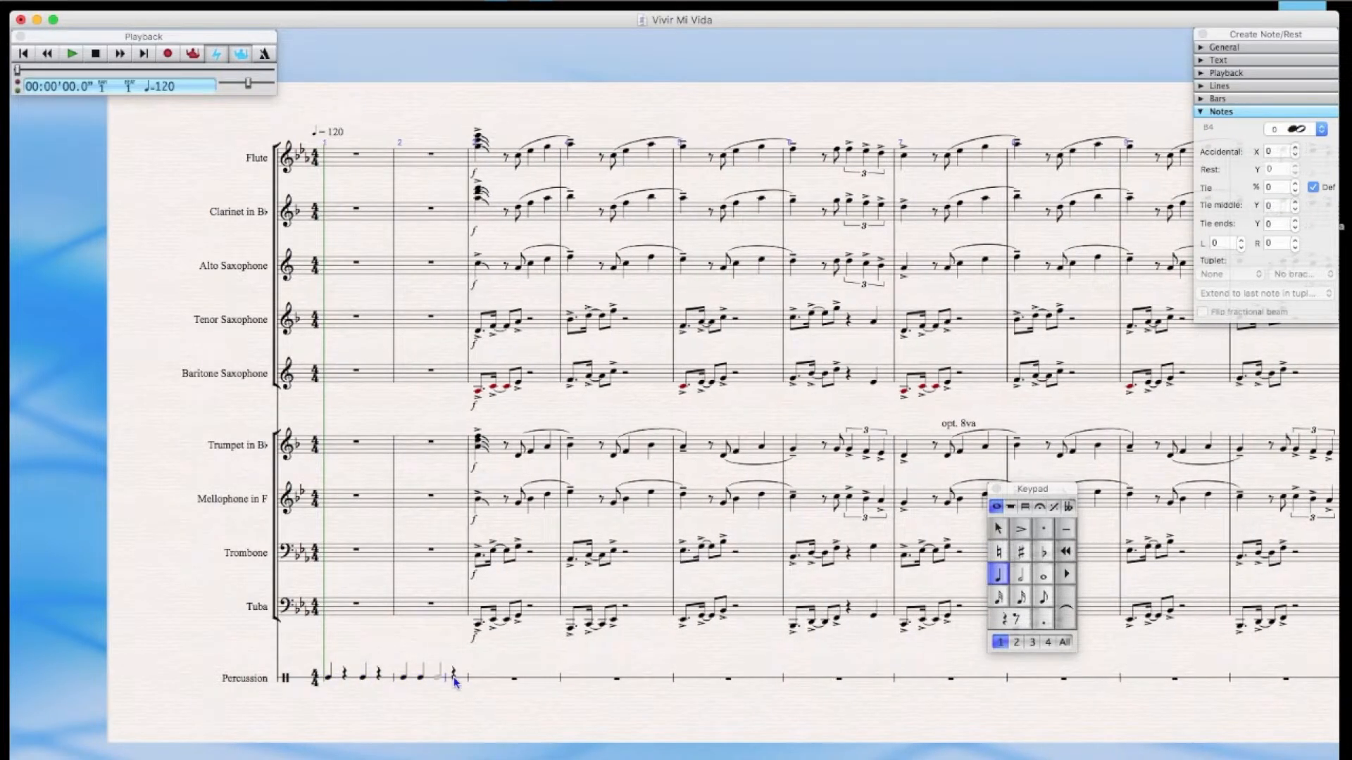
left_click(457, 678)
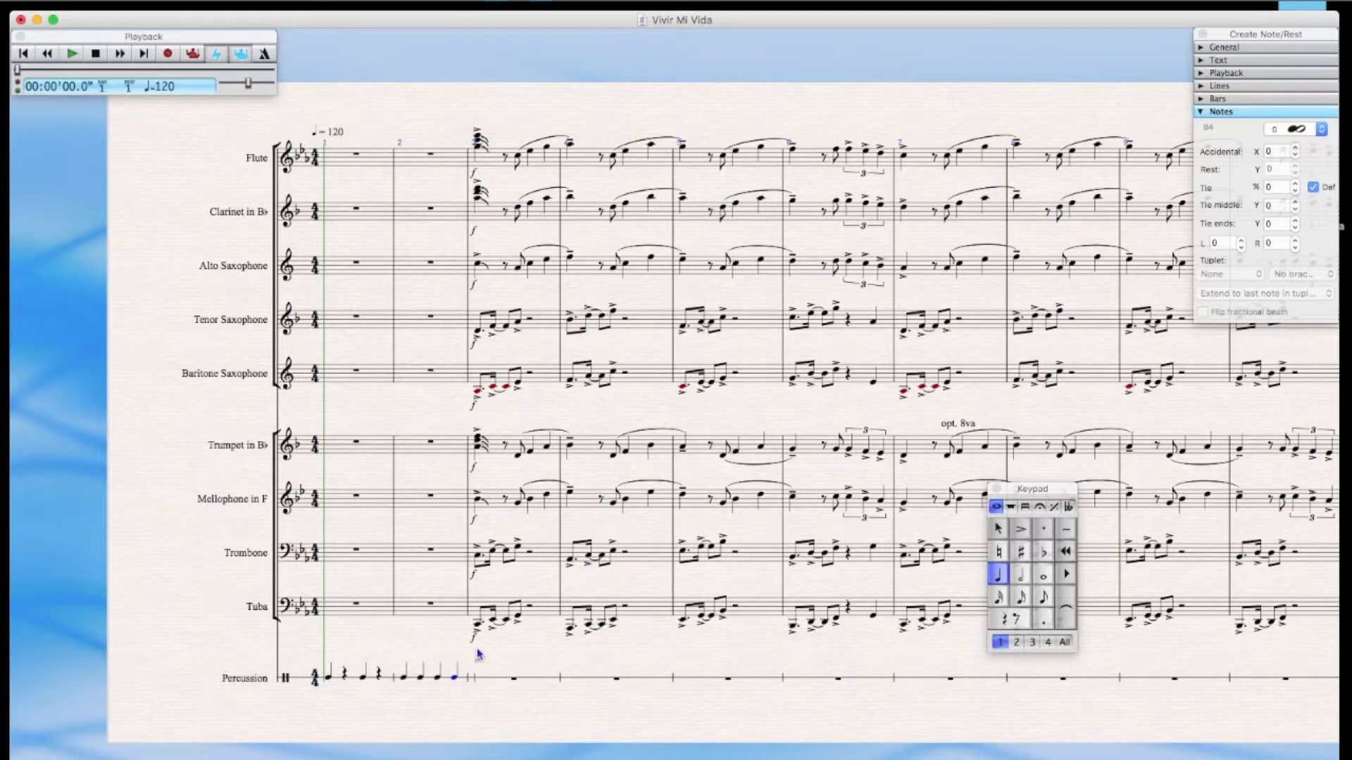
key("Escape")
Fill the Percussion staff from bar 3 through the final bar with copies of bar 2's four quarter notes
left_click(465, 680)
left_click(504, 680)
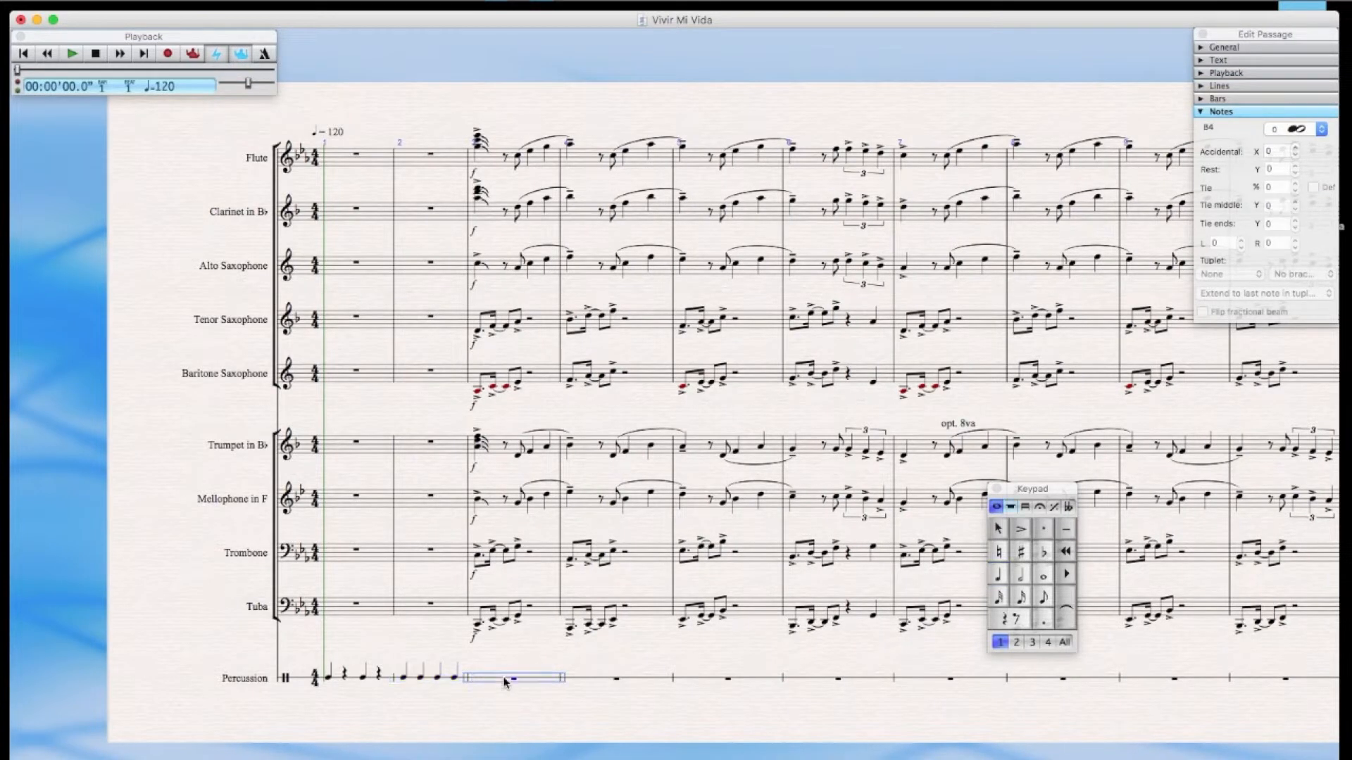
scroll(690, 416, "right", 15)
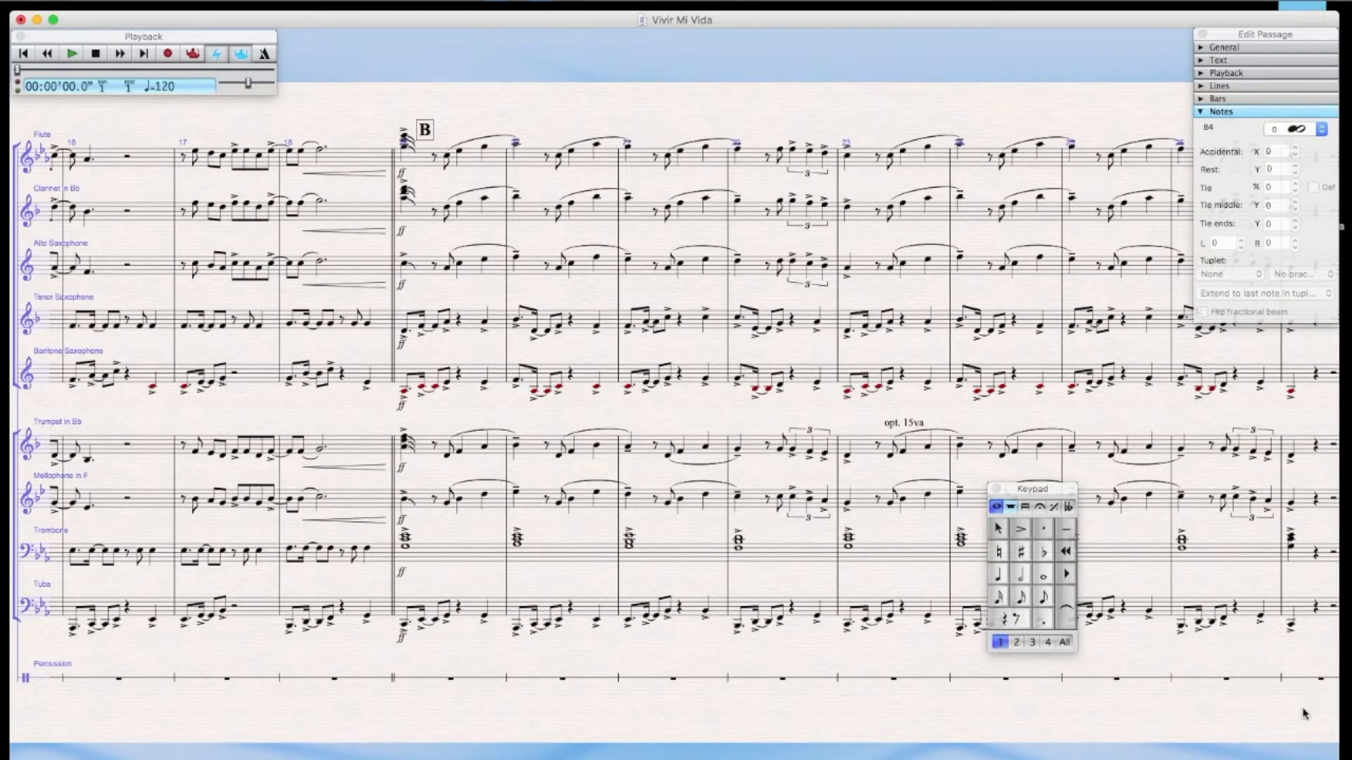
scroll(1215, 722, "right", 8)
left_click(878, 686, "shift")
key("super+v")
key("Escape")
Delete the Percussion notes after the first beat of the final bar
left_click(881, 681)
left_click(916, 683, "shift")
key("Delete")
key("Delete")
key("Escape")
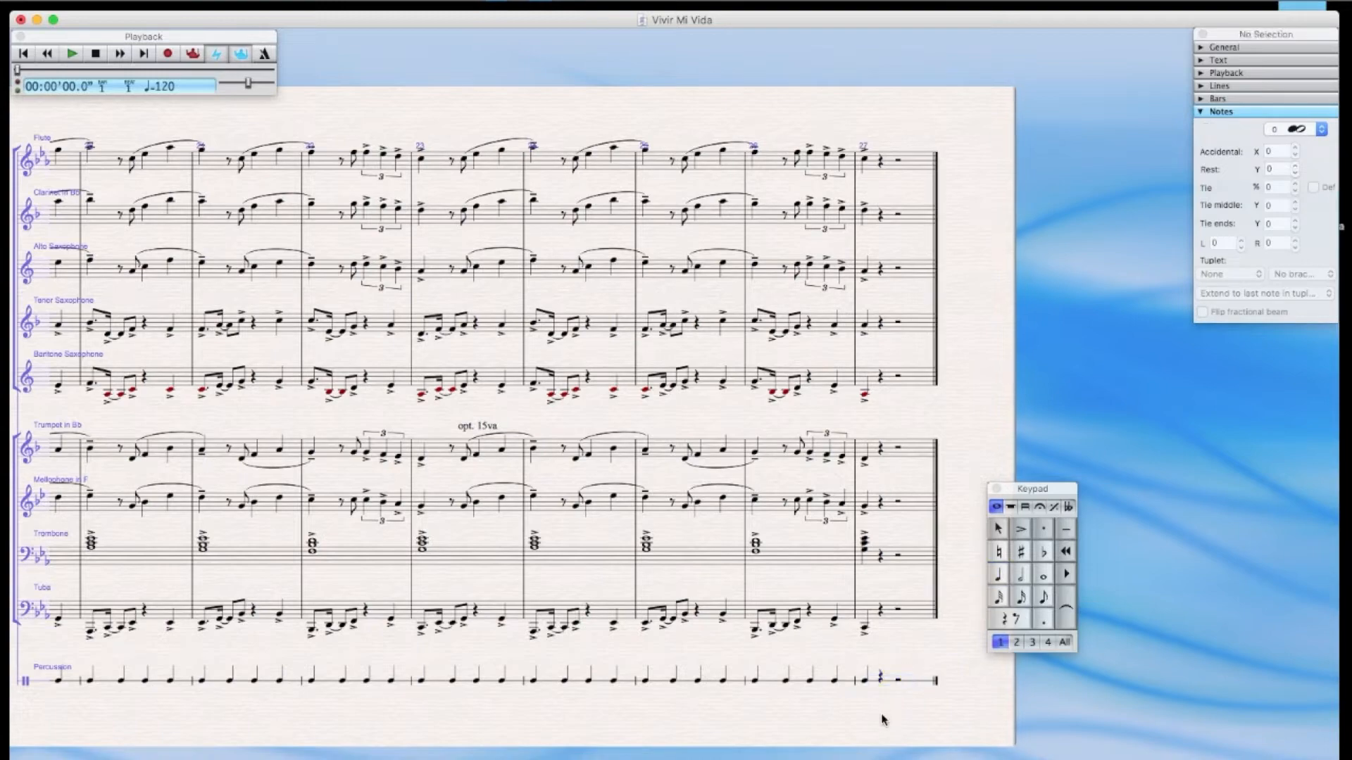
Add an fff expression marking below the first Percussion note in bar 1
key("super+Home")
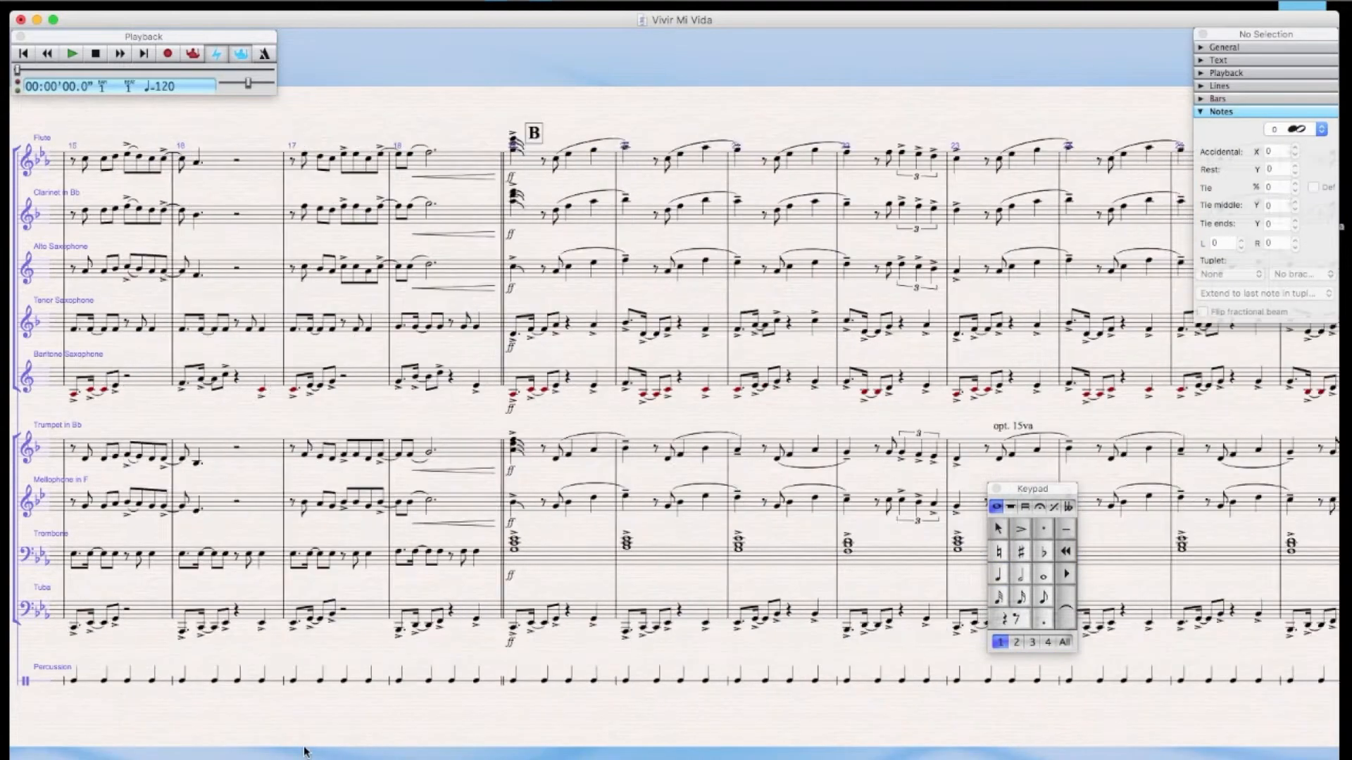
left_click(267, 681)
right_click(371, 244)
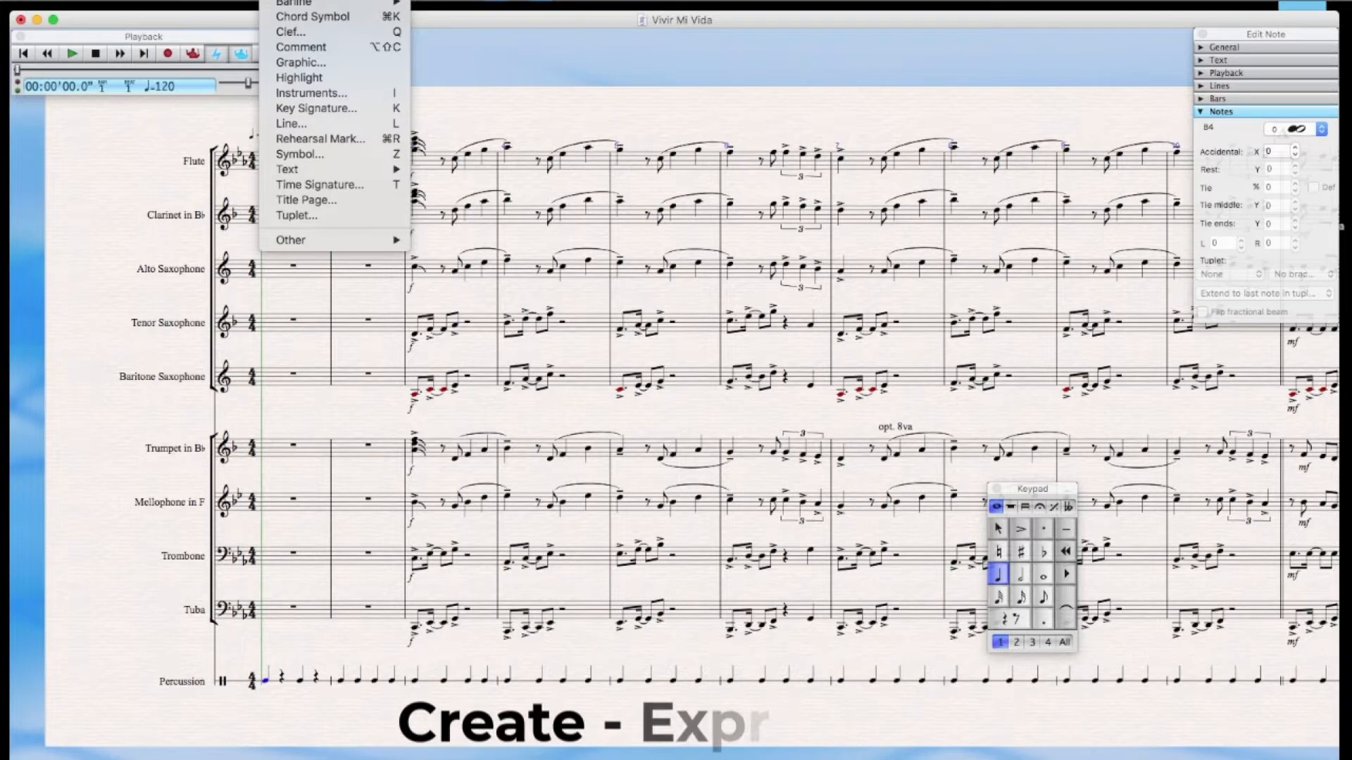
mouse_move(351, 171)
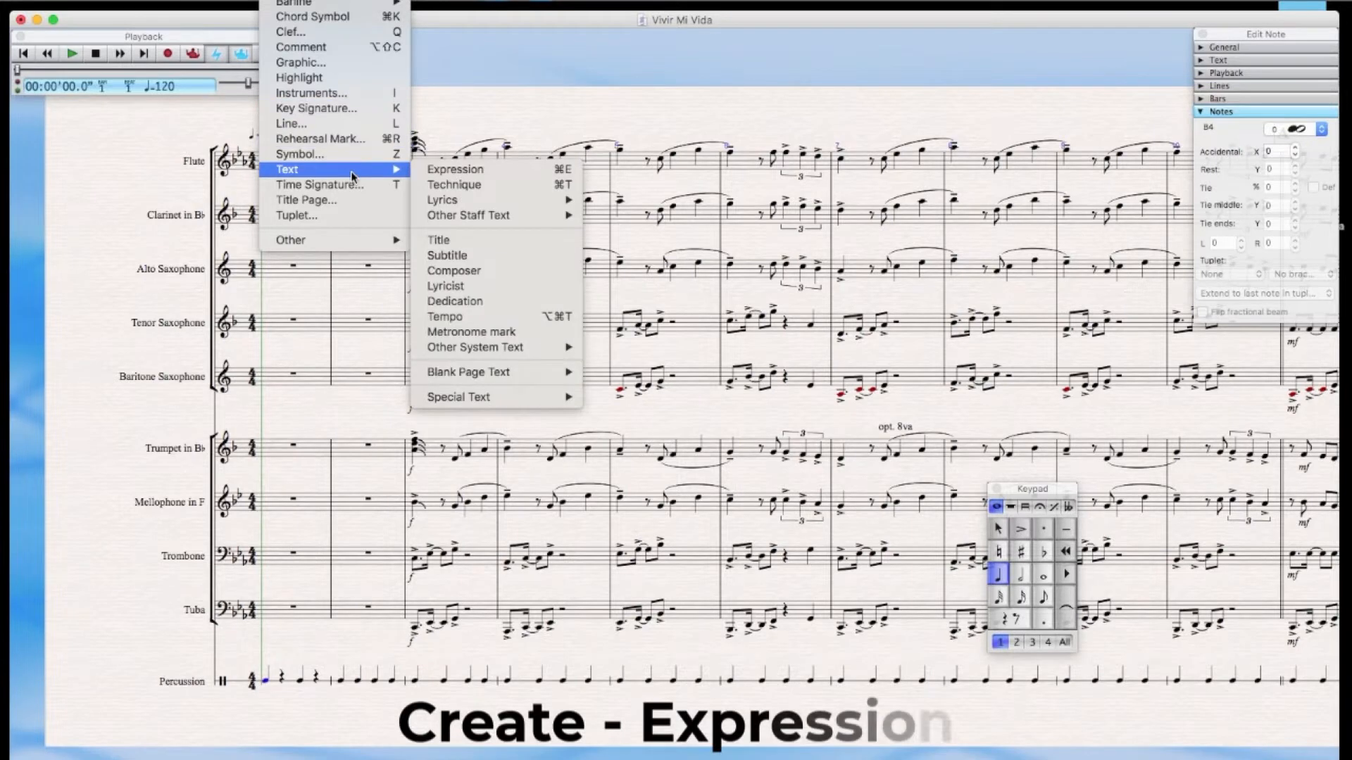
left_click(439, 172)
key("super+f")
key("super+f")
key("super+f")
left_click(319, 653)
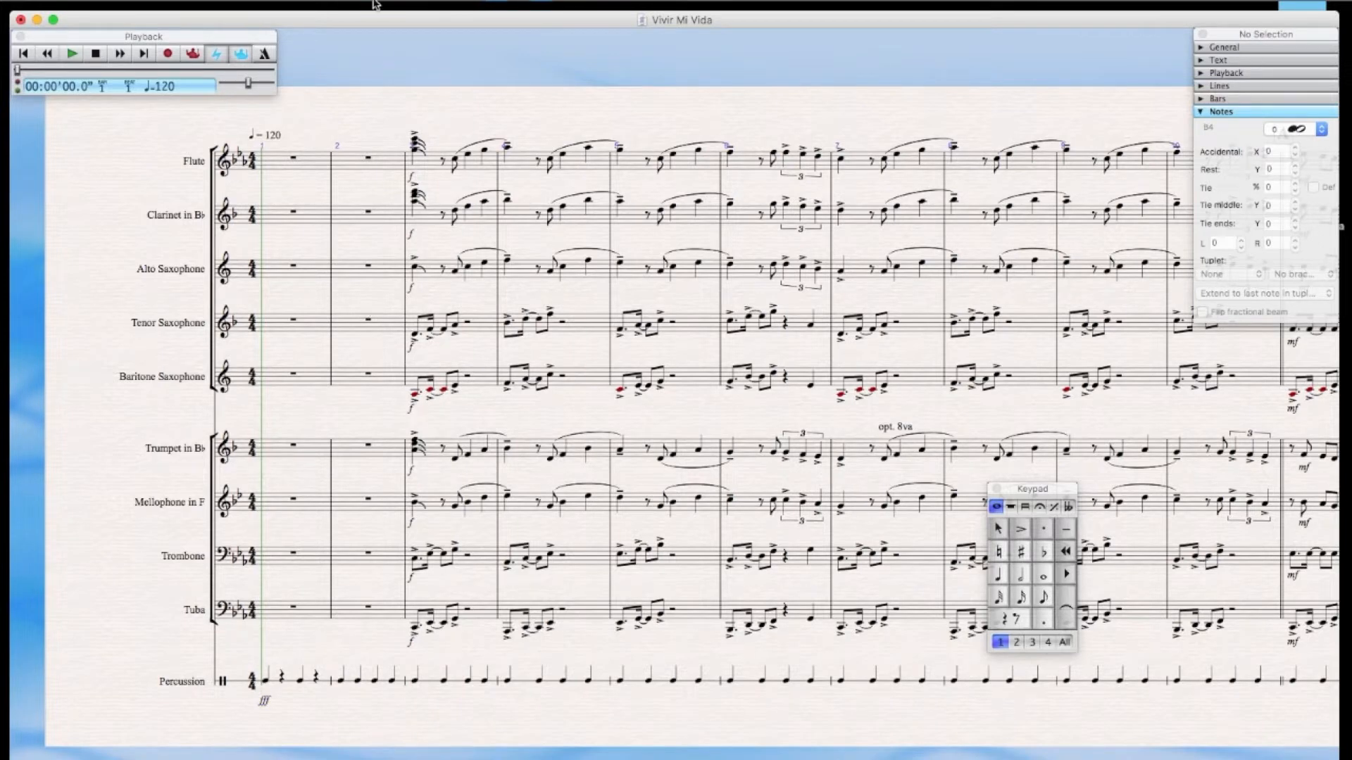
Raise the Percussion volume in the Mixer to nearly its maximum and close the Mixer
left_click(552, 0)
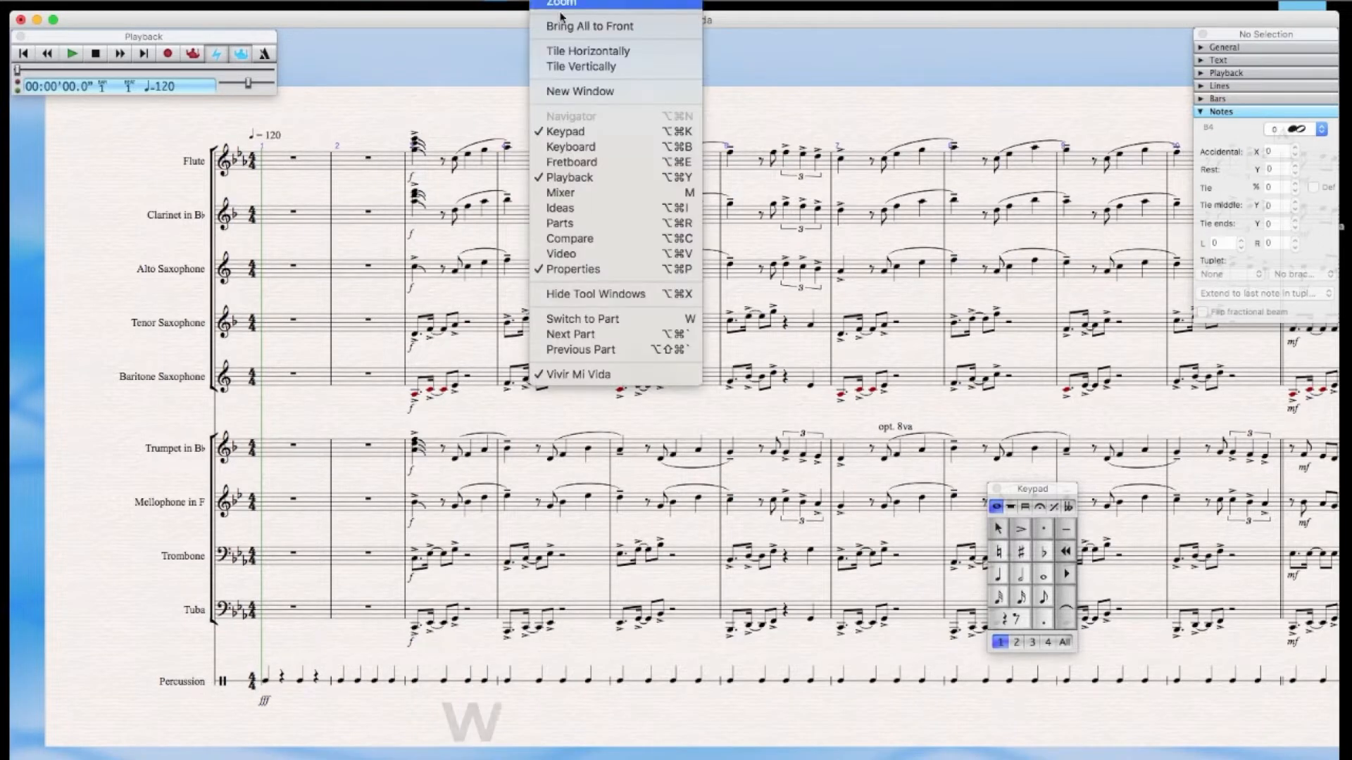
left_click(566, 197)
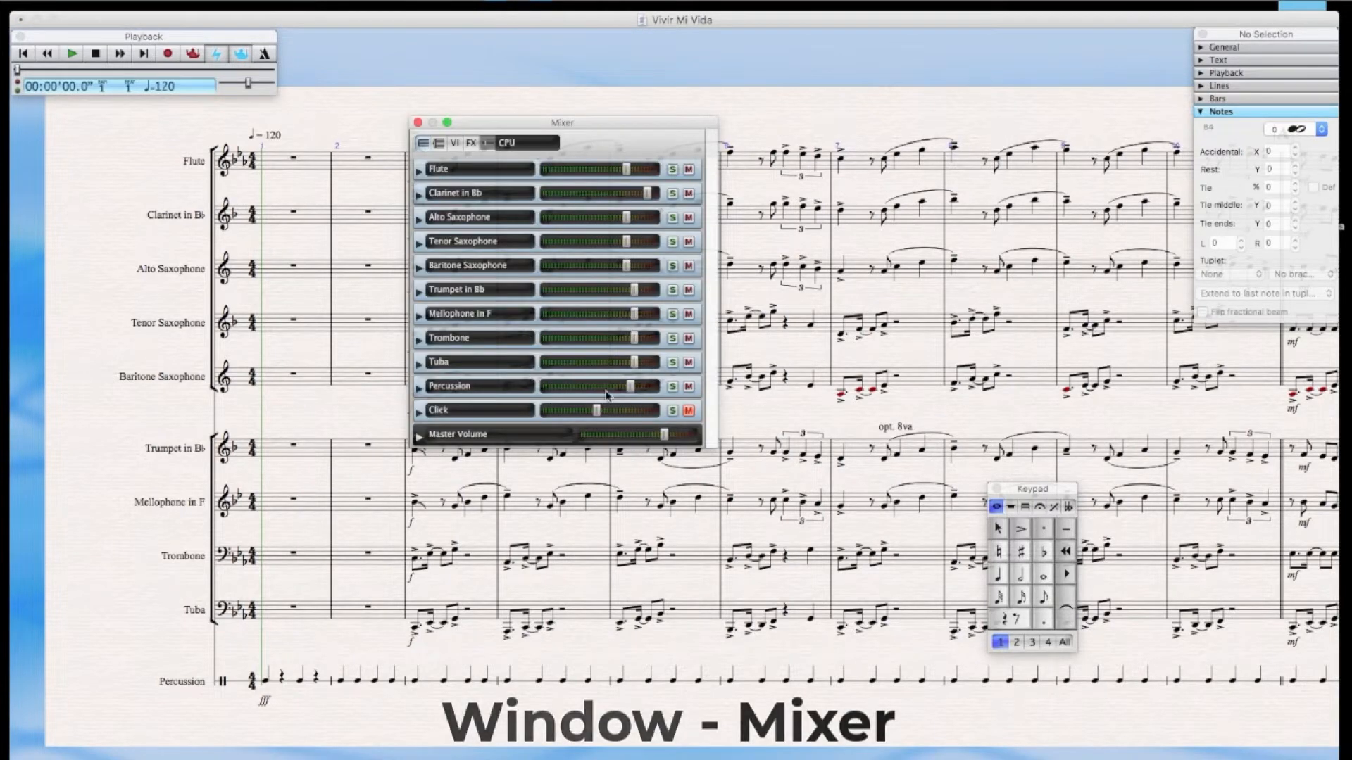
left_click(631, 387)
left_click_drag(631, 386, 653, 386)
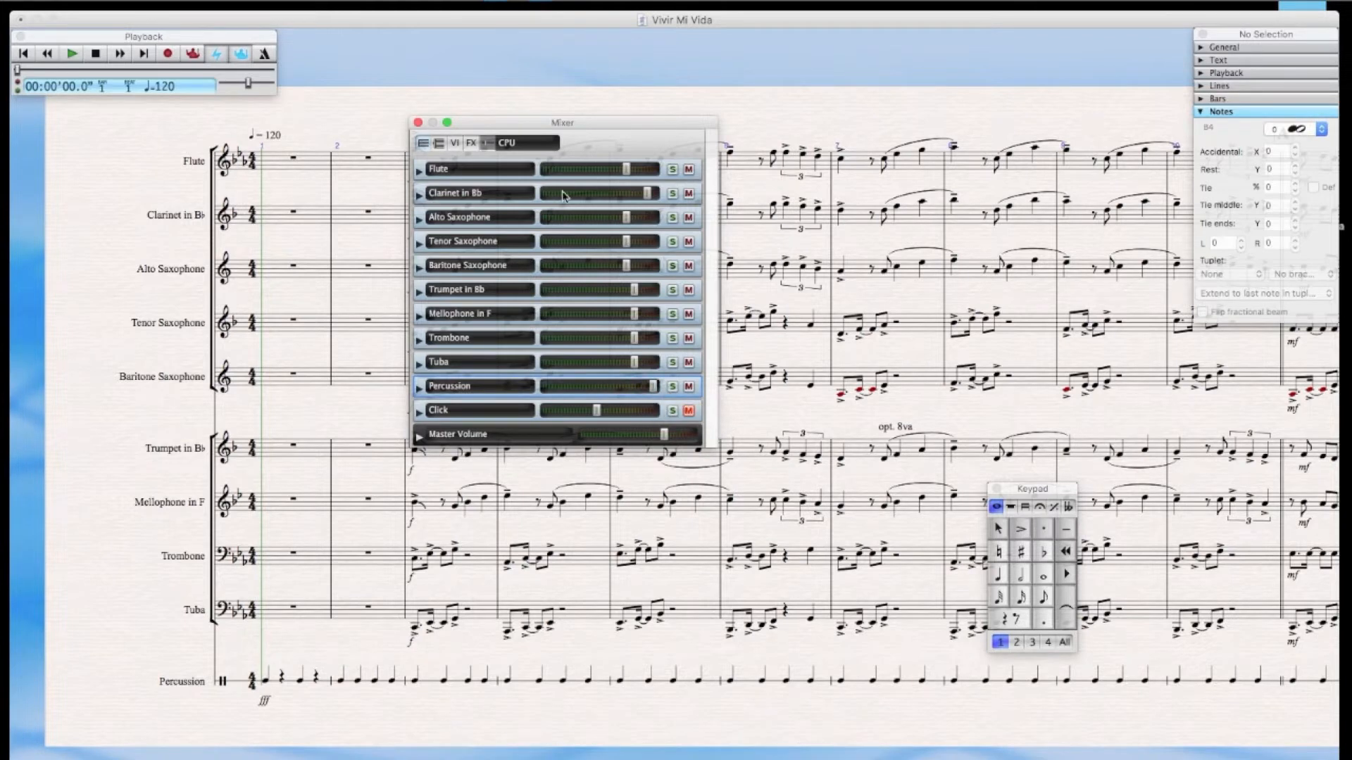
left_click(420, 123)
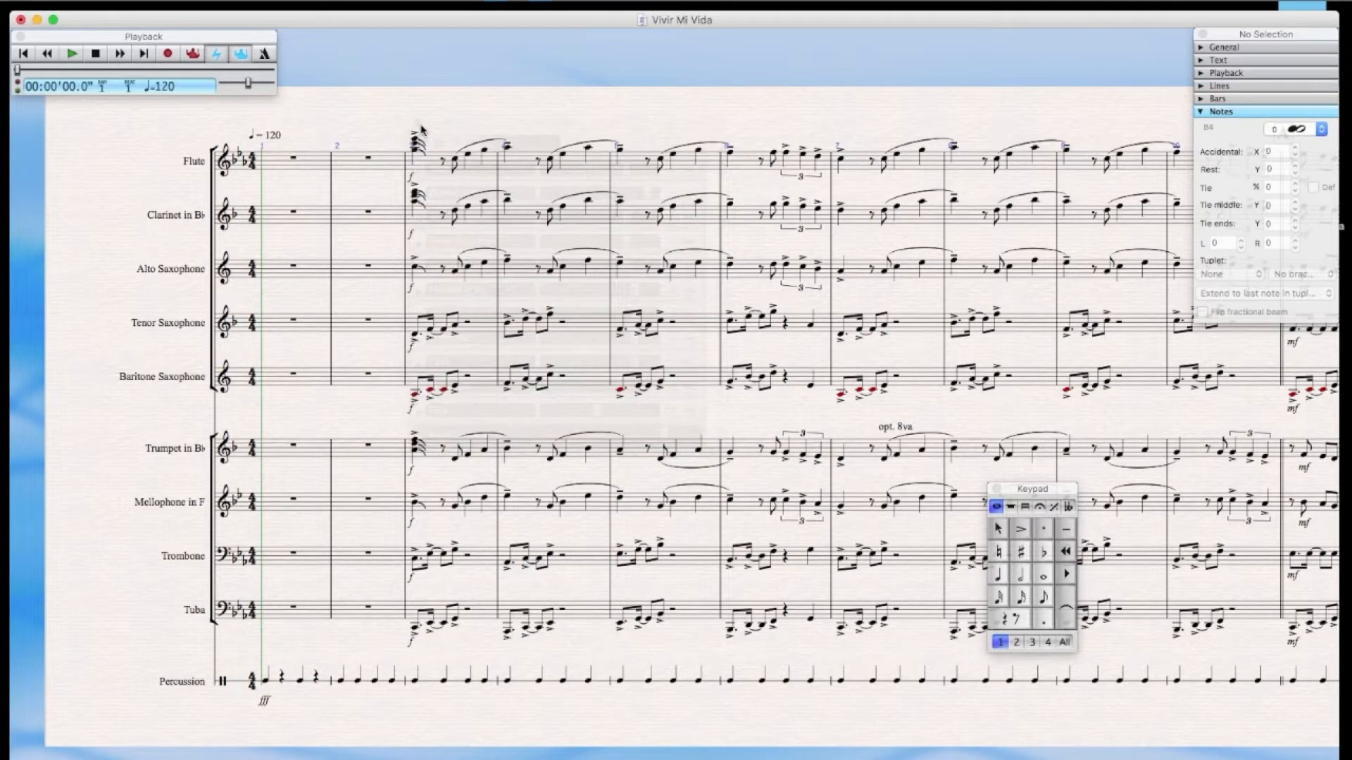
Export the score as the audio file Vivir Mi Vida.aiff to the Desktop folder
left_click(121, 1)
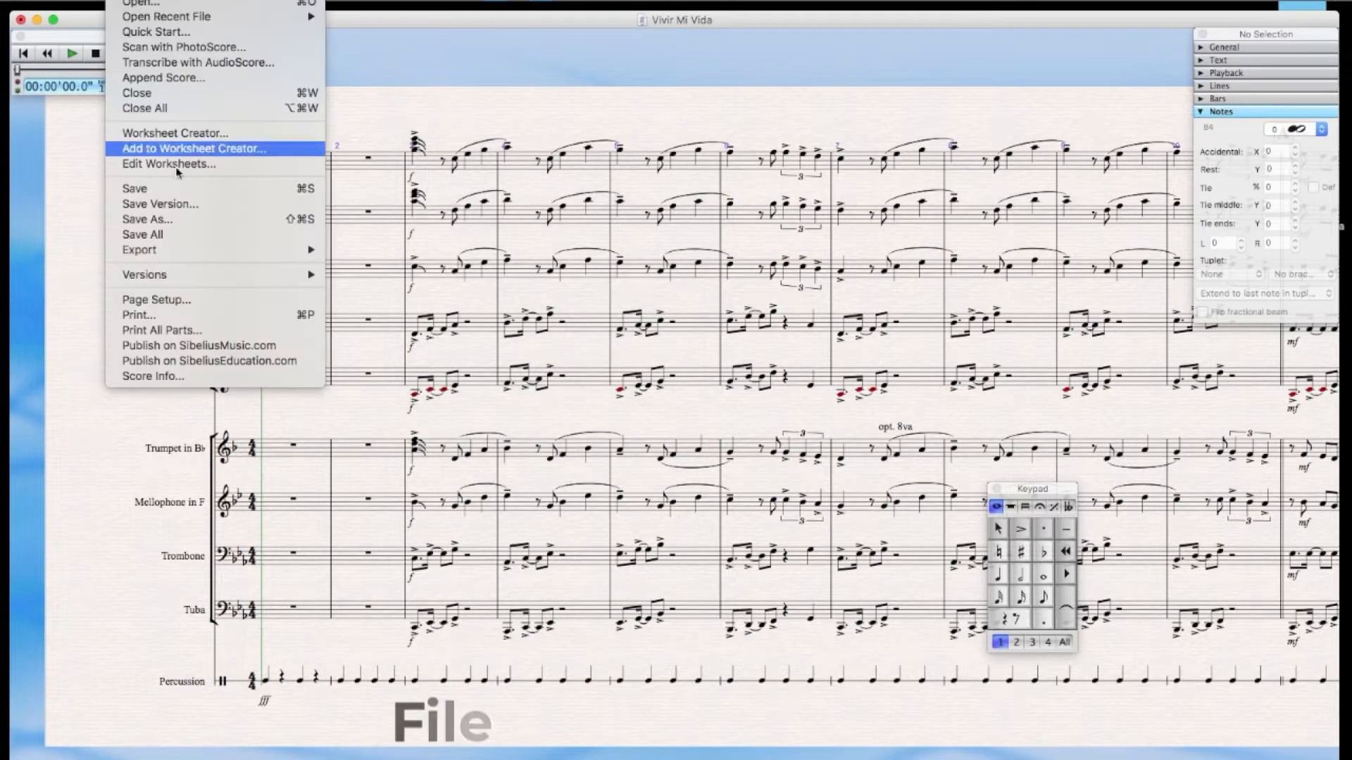
mouse_move(296, 250)
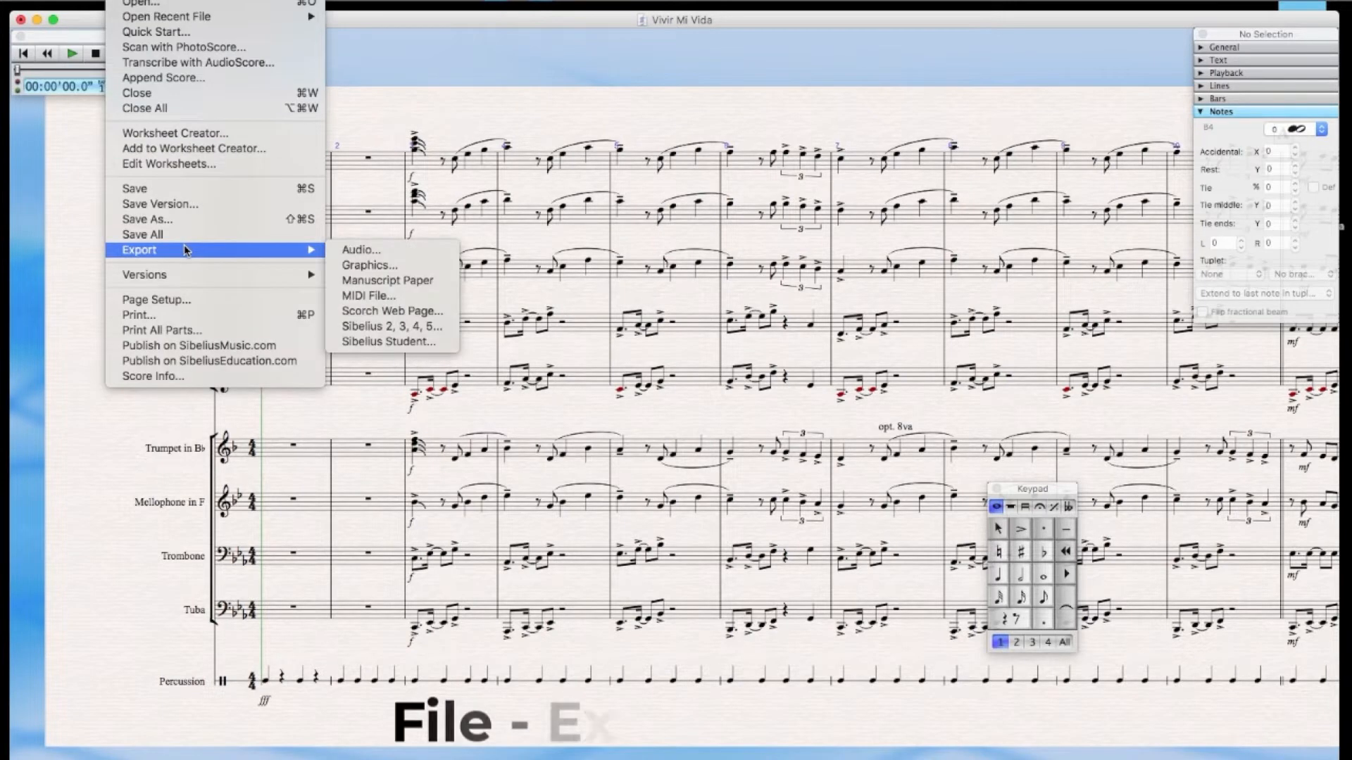
left_click(386, 257)
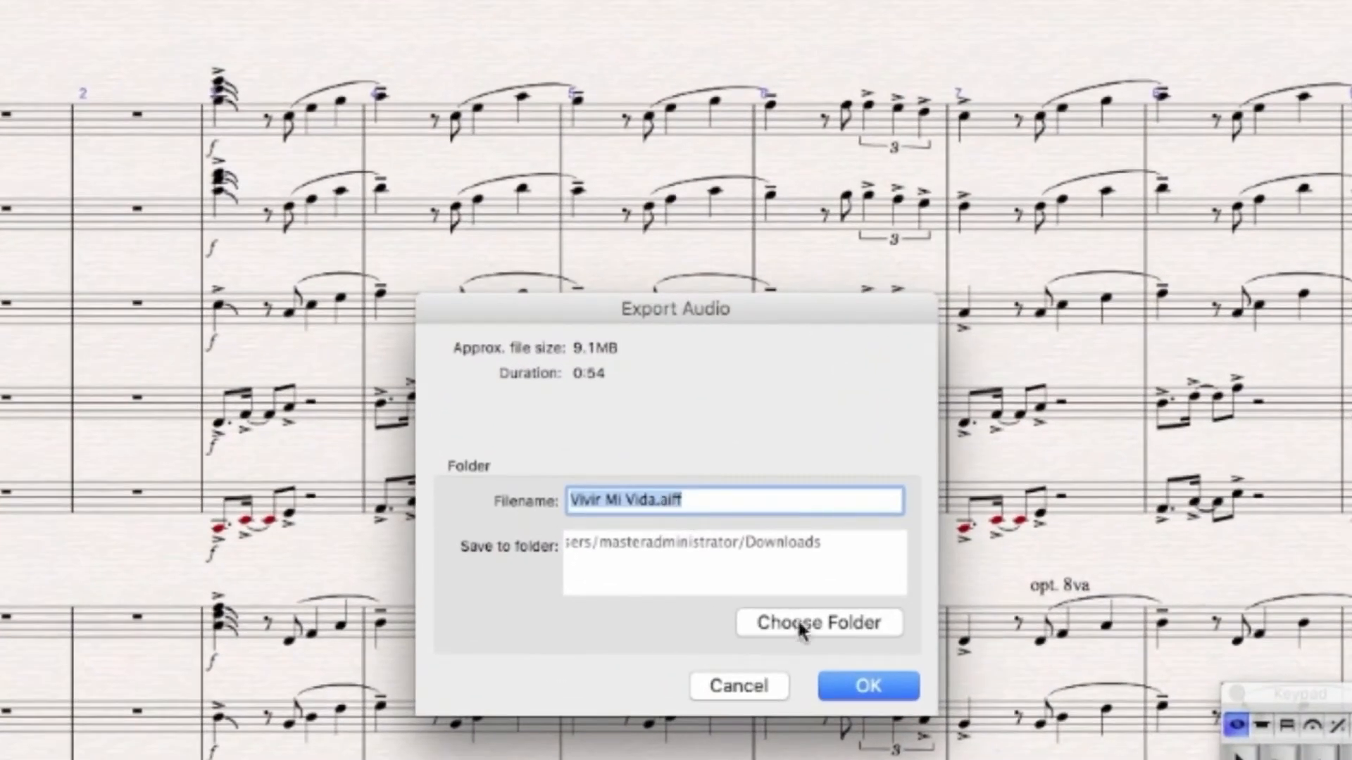
left_click(798, 624)
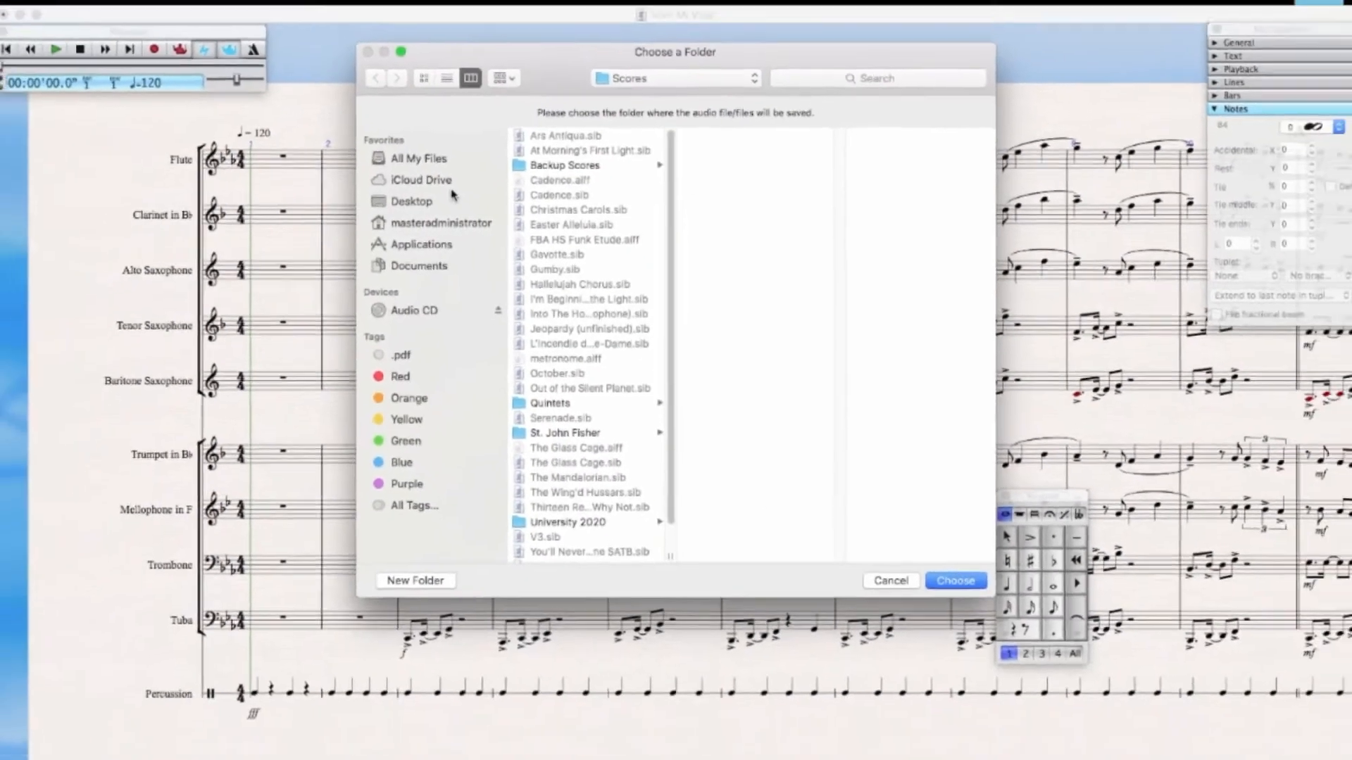
left_click(451, 201)
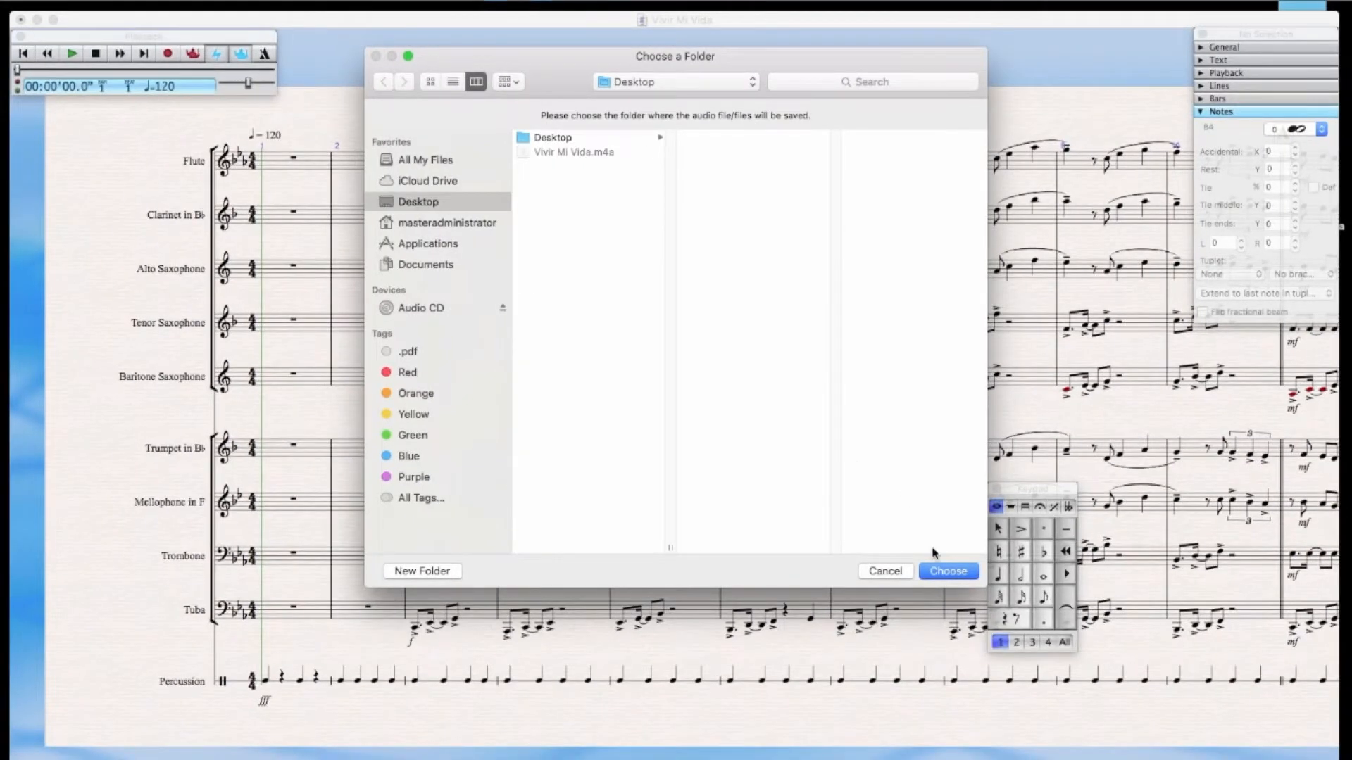
left_click(948, 574)
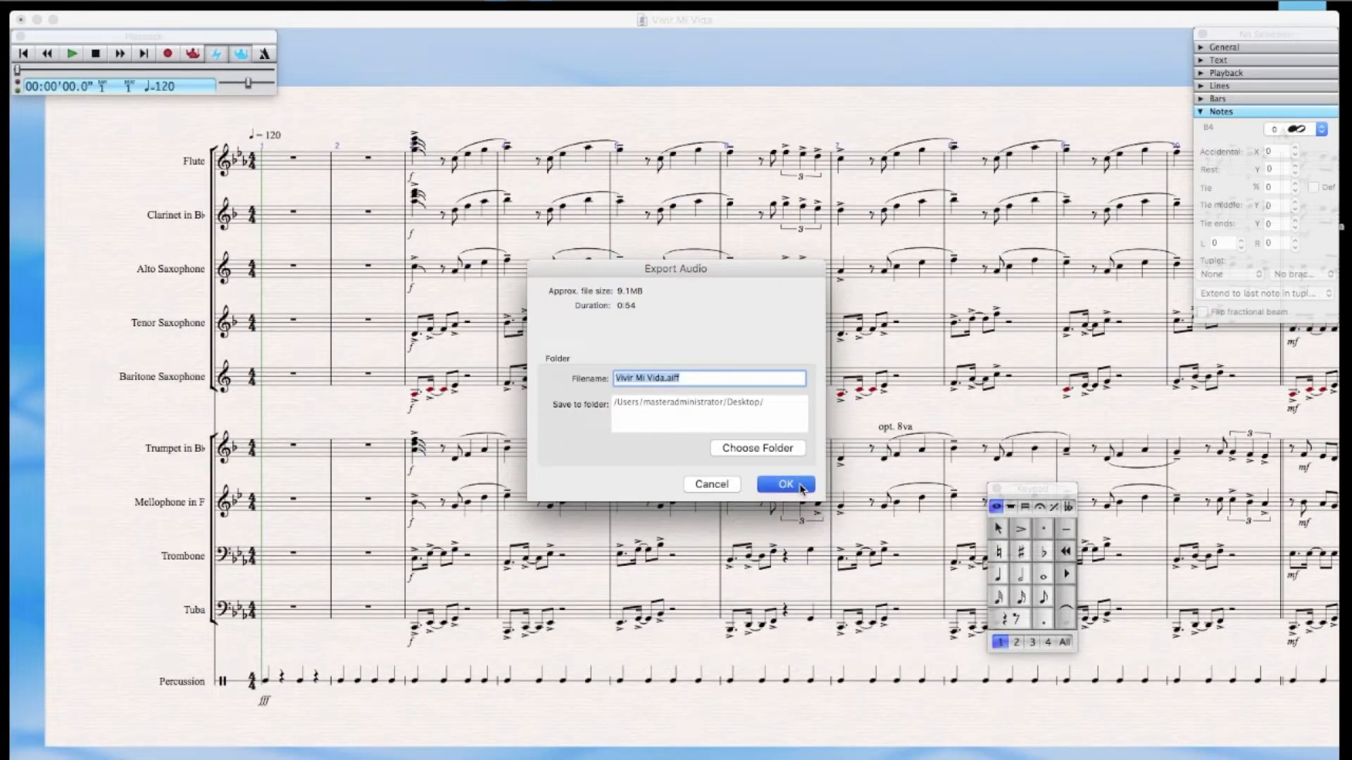
left_click(785, 484)
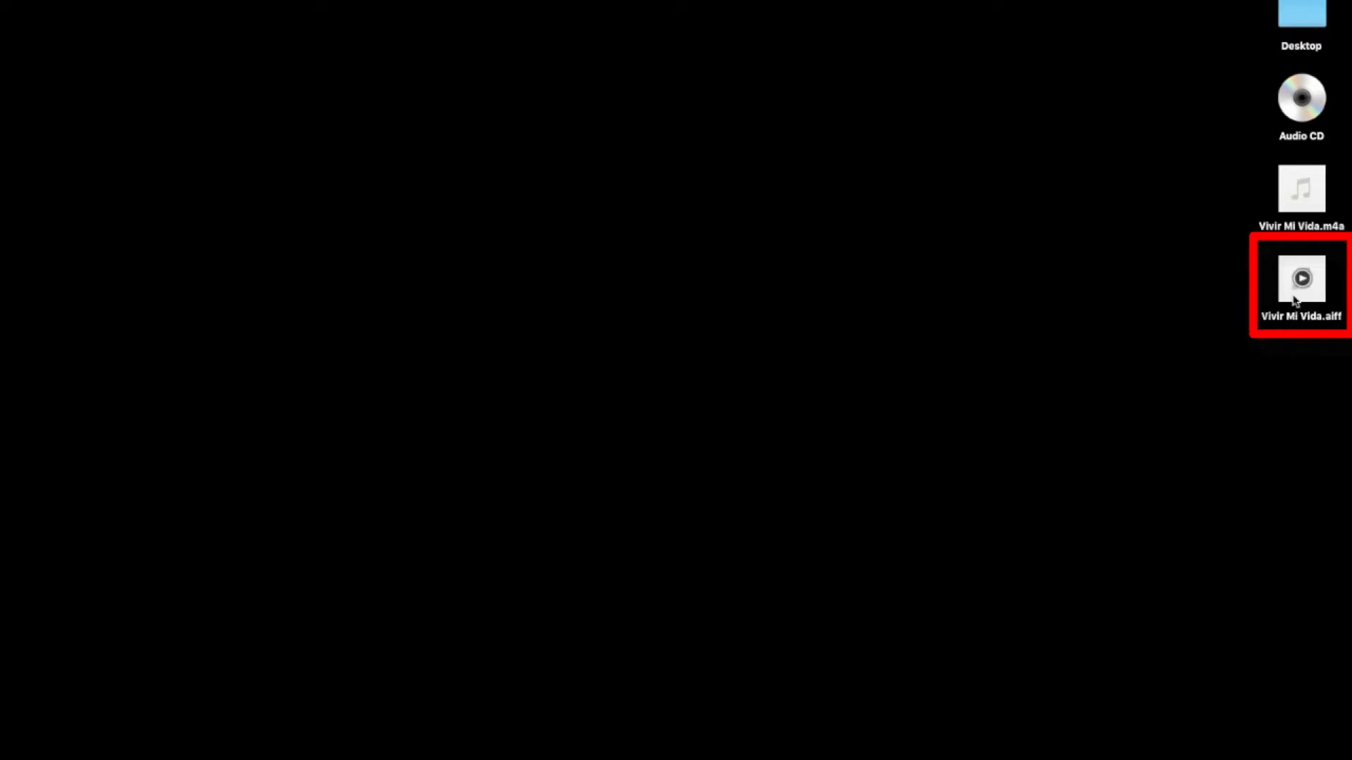
Open Vivir Mi Vida.aiff from the Desktop in Audacity and export it as Vivir Mi Vida.mp3 to the Desktop with empty metadata tags
mouse_move(1294, 300)
left_mouse_down()
mouse_move(988, 438)
mouse_move(747, 614)
mouse_move(634, 759)
mouse_move(594, 746)
left_mouse_up()
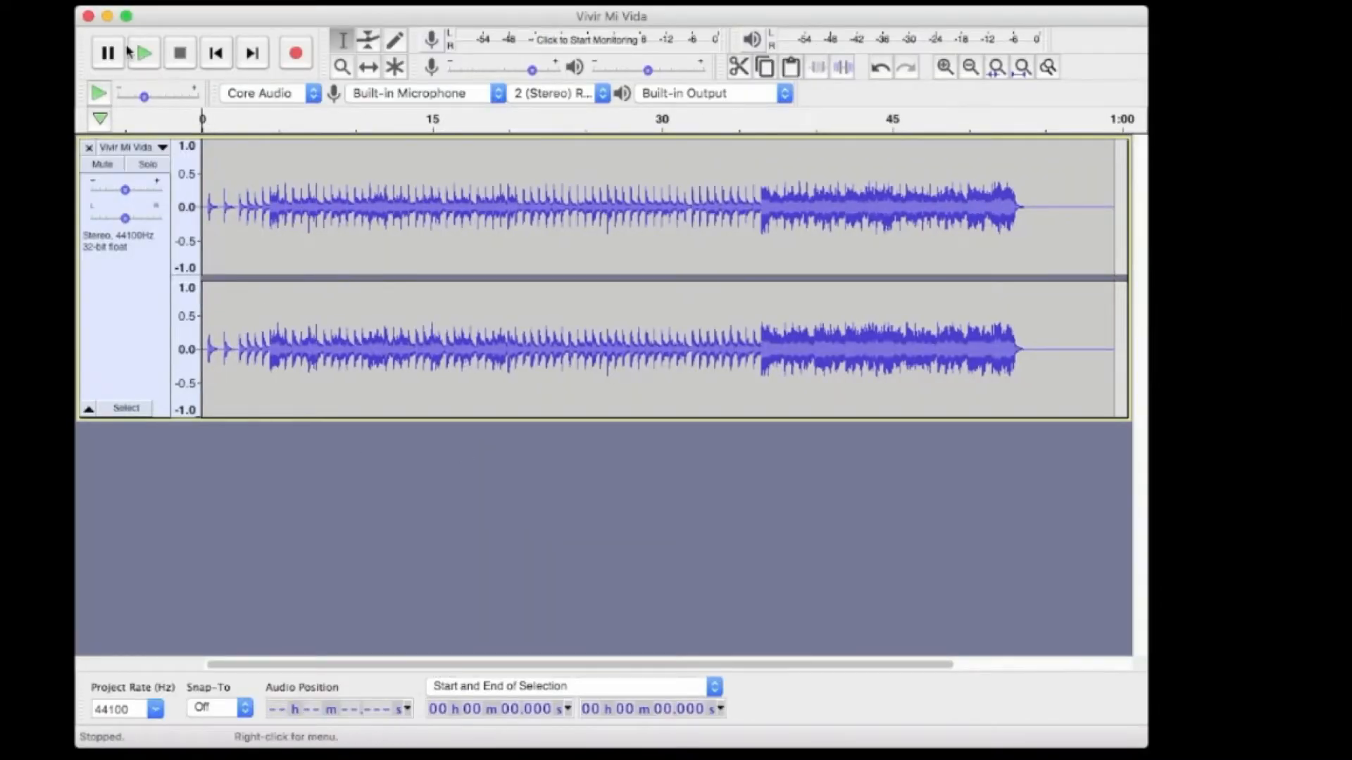
left_click(99, 0)
mouse_move(130, 39)
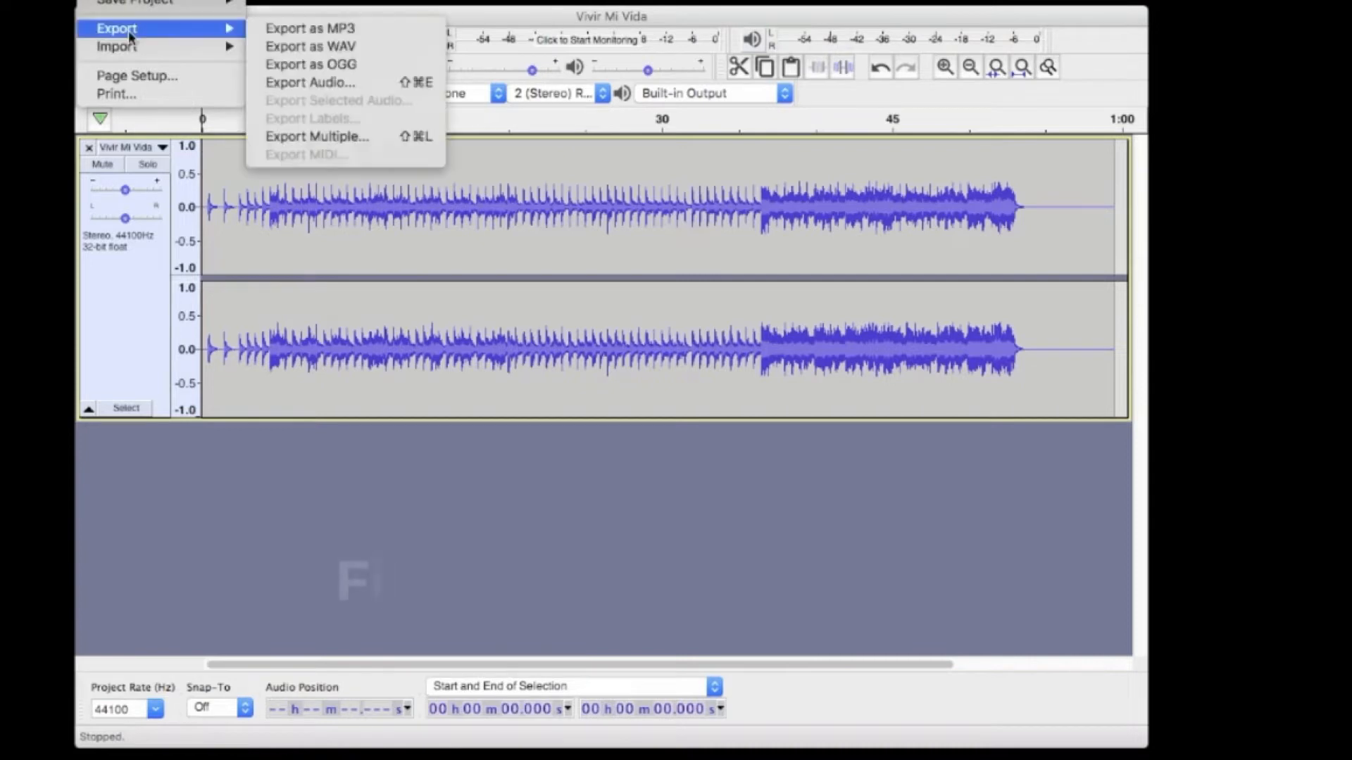
left_click(304, 29)
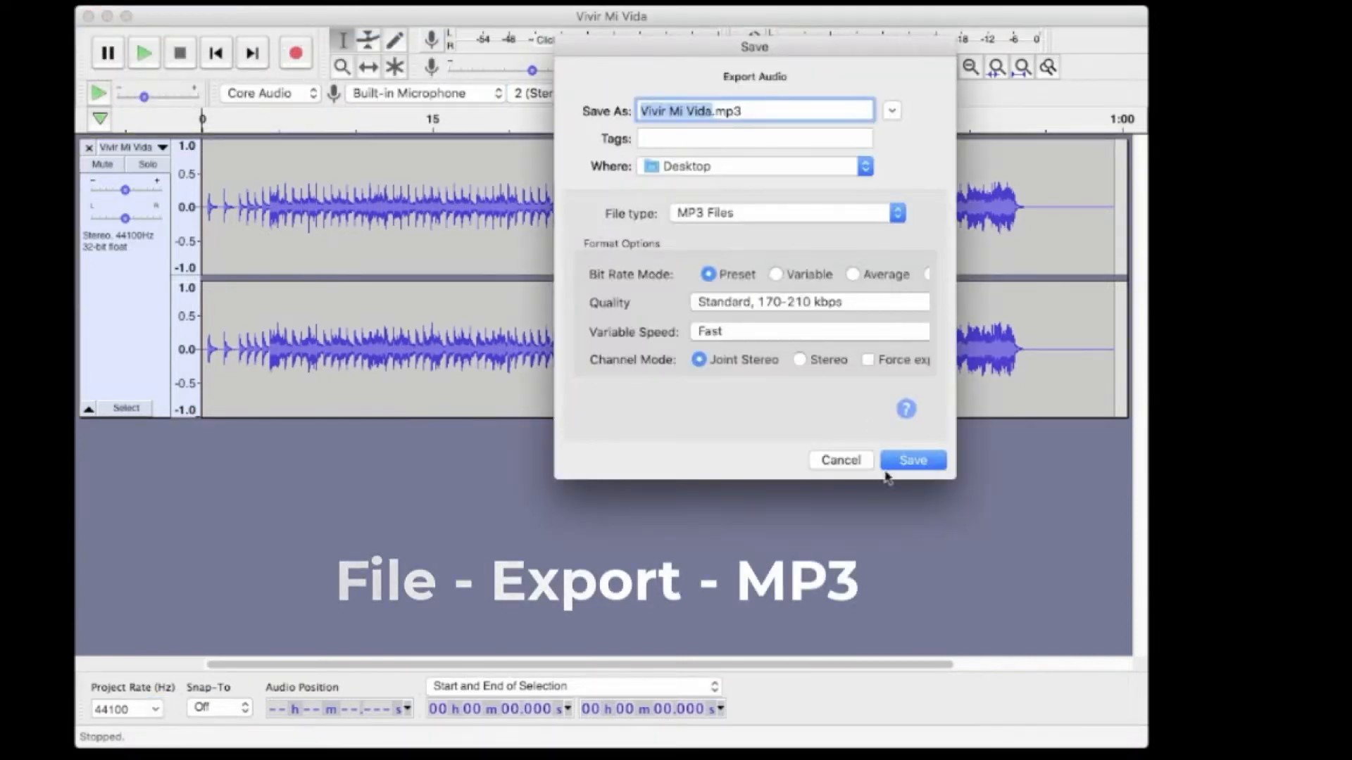
left_click(912, 461)
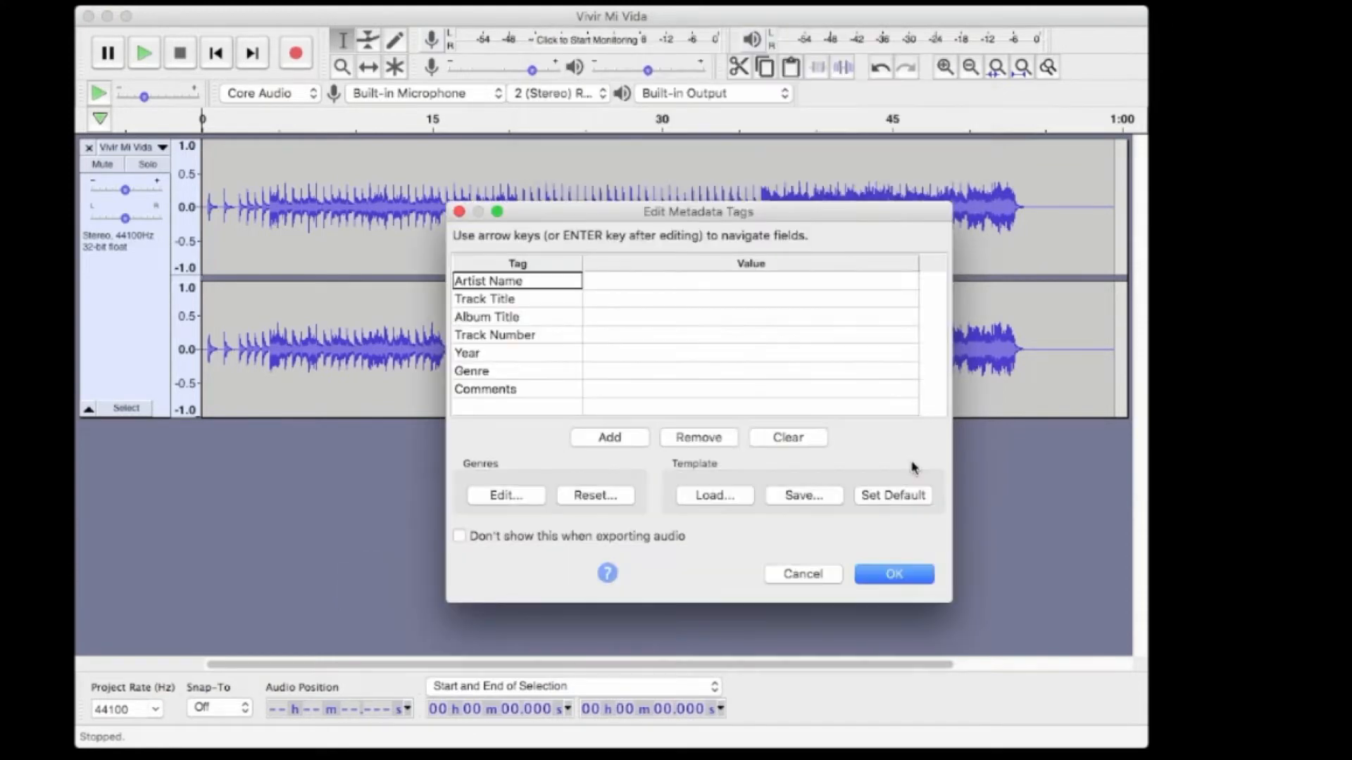
left_click(911, 575)
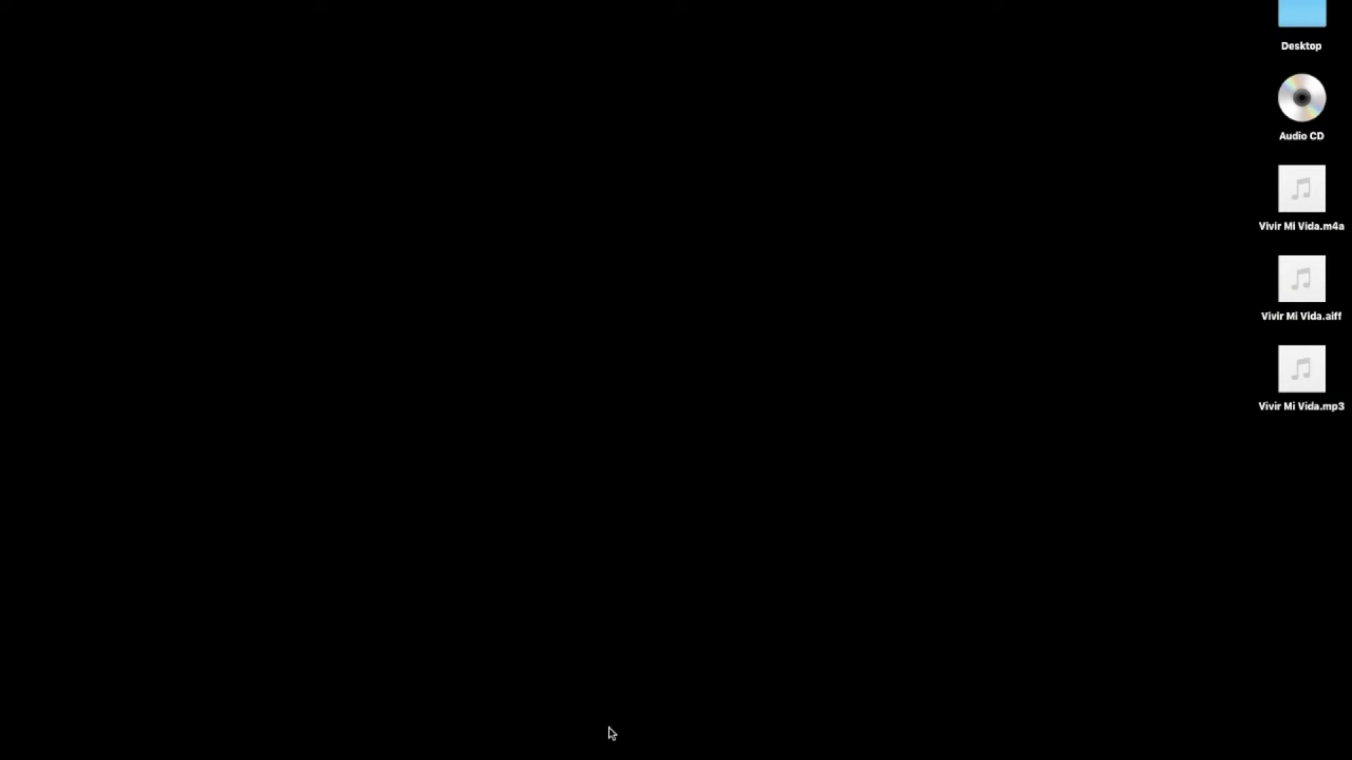
Launch Audacity with an empty project and set up a Rhythm Track with a tempo of 130 bpm
left_click(582, 742)
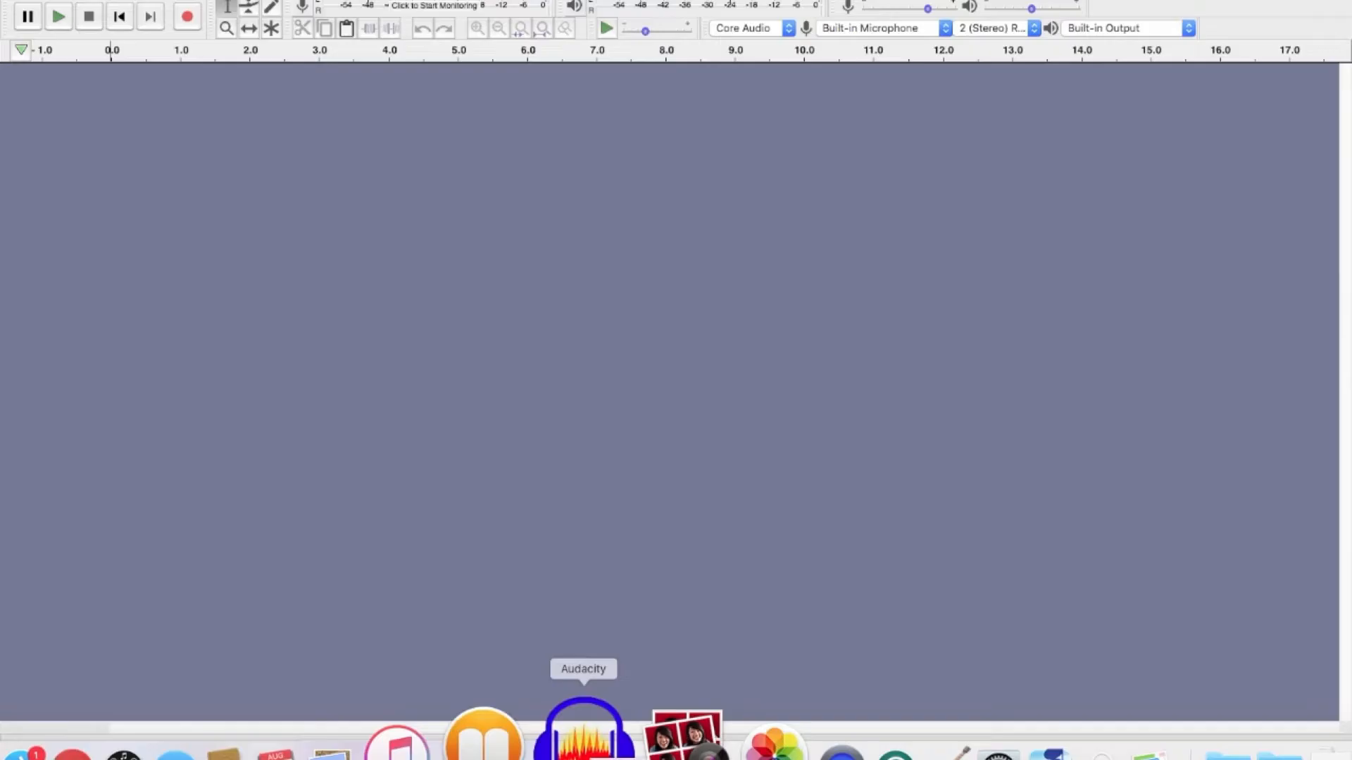
left_click(402, 2)
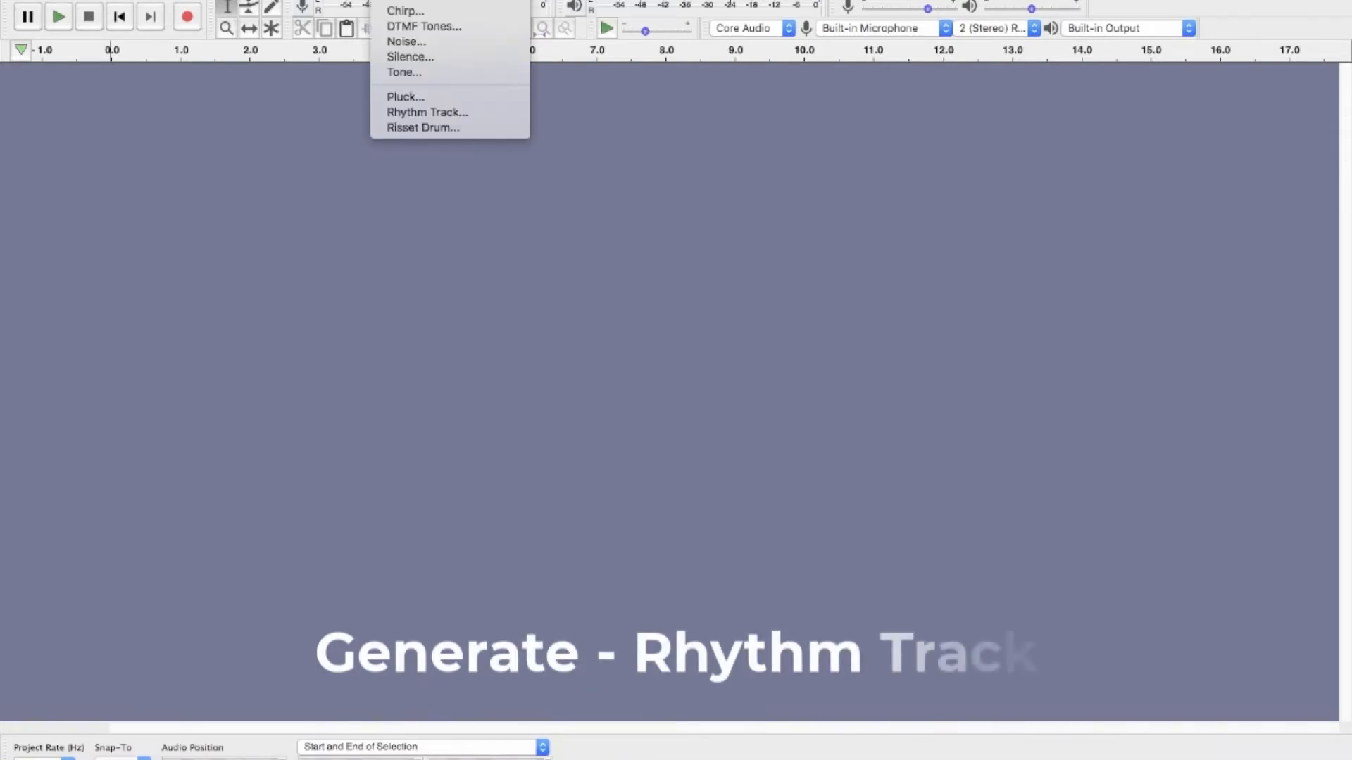
left_click(427, 112)
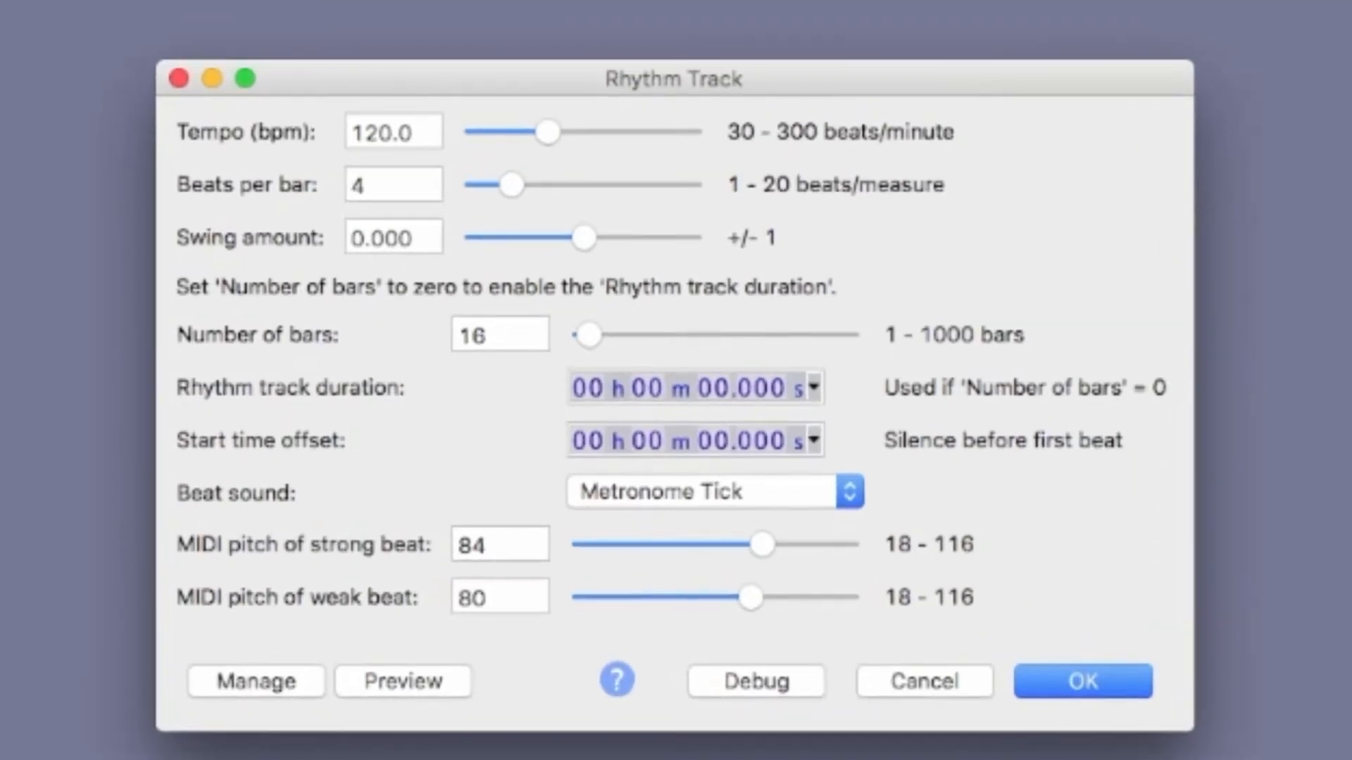
left_click_drag(549, 132, 556, 134)
Set the number of bars to 27, keep Metronome Tick as the beat sound, and generate the rhythm track
double_click(516, 336)
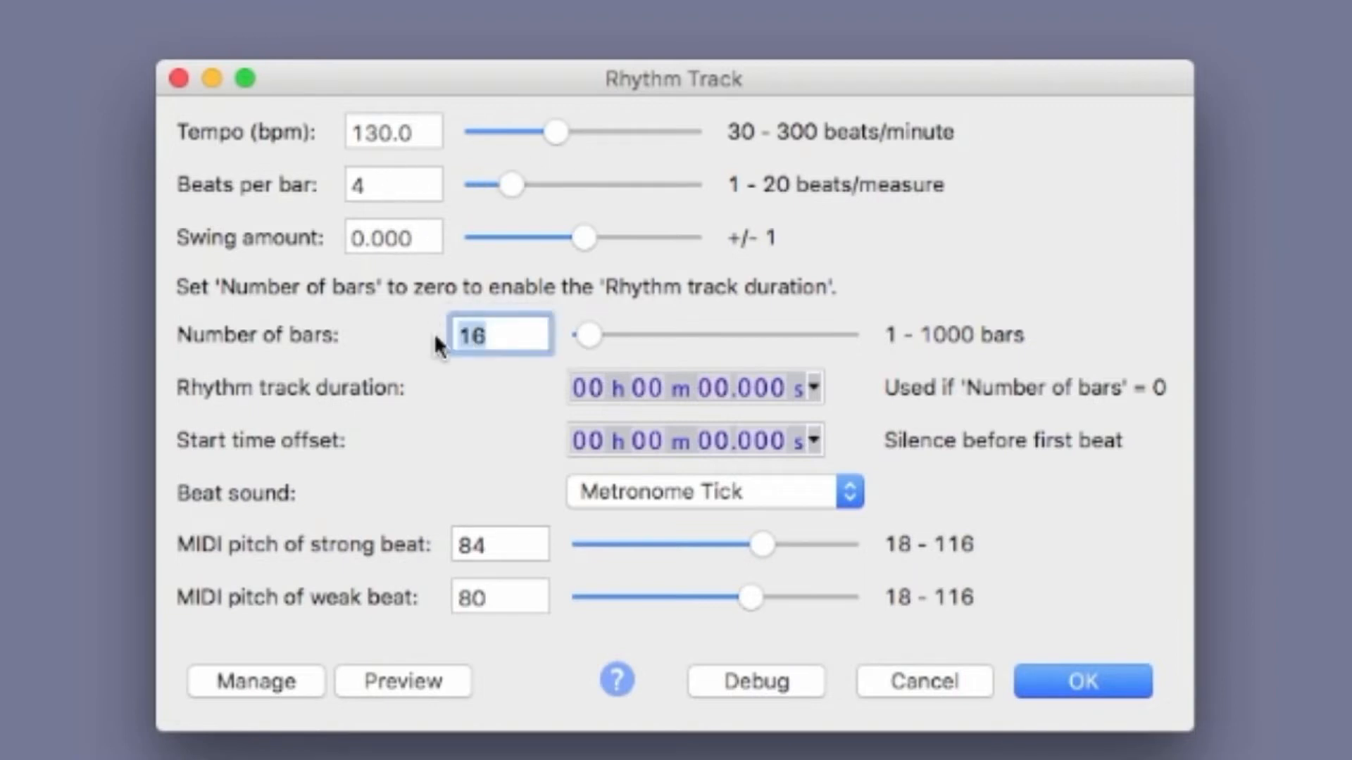
type("24")
key("BackSpace")
type("6")
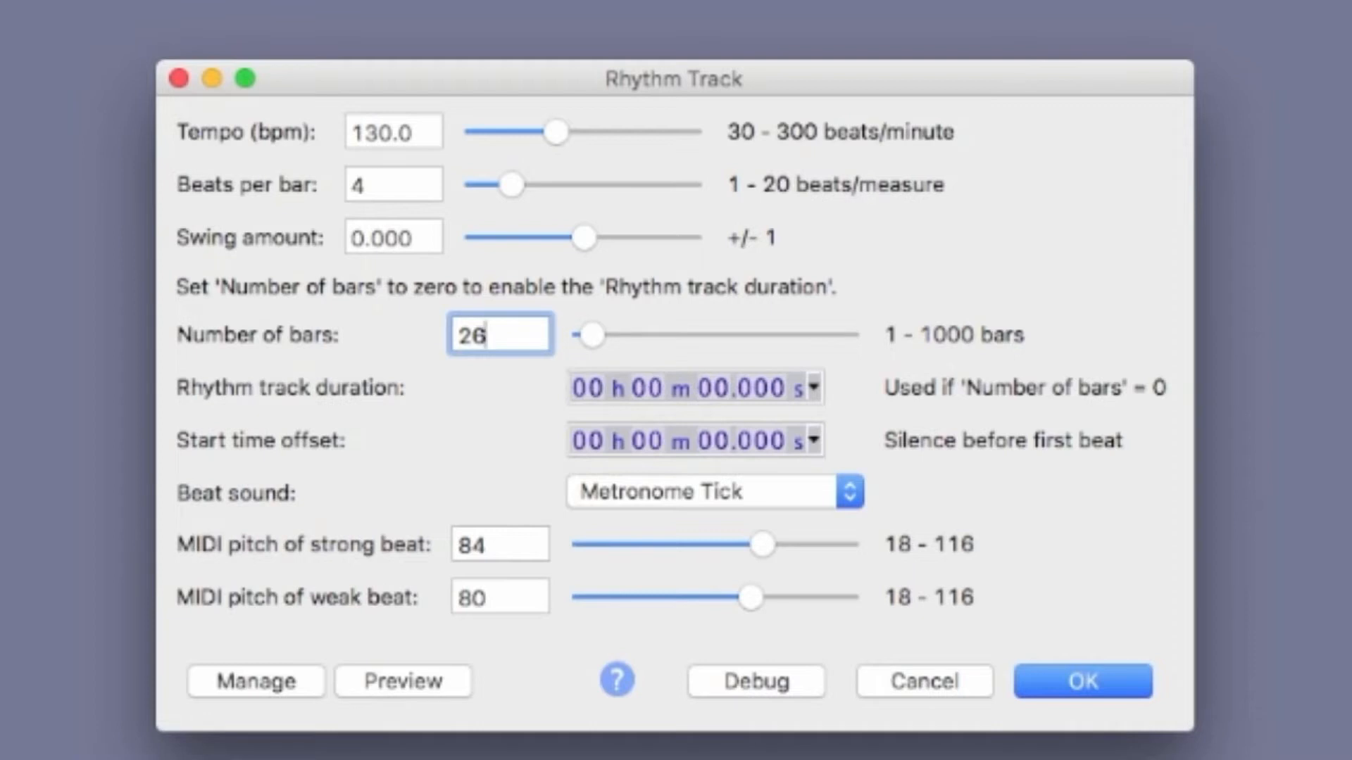
key("BackSpace")
type("7")
left_click(745, 493)
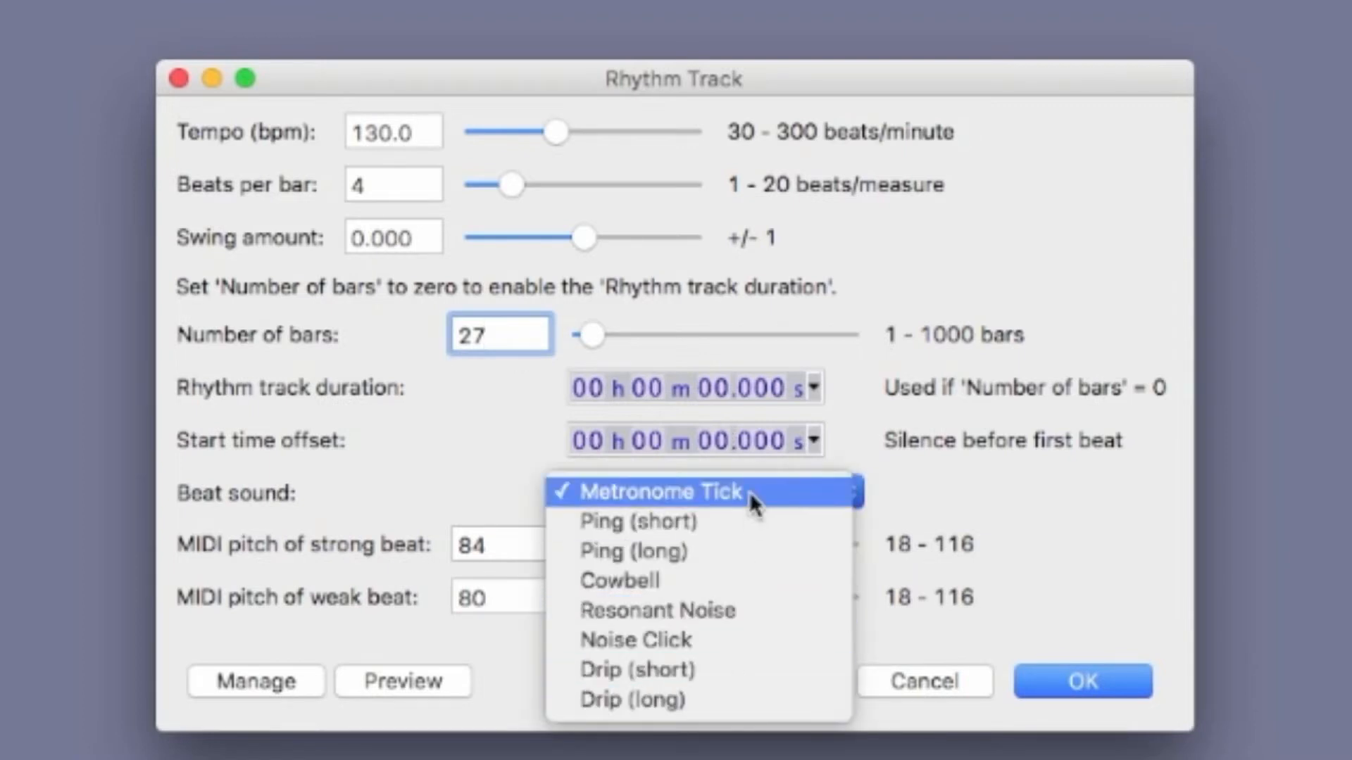
left_click(749, 492)
left_click(1080, 683)
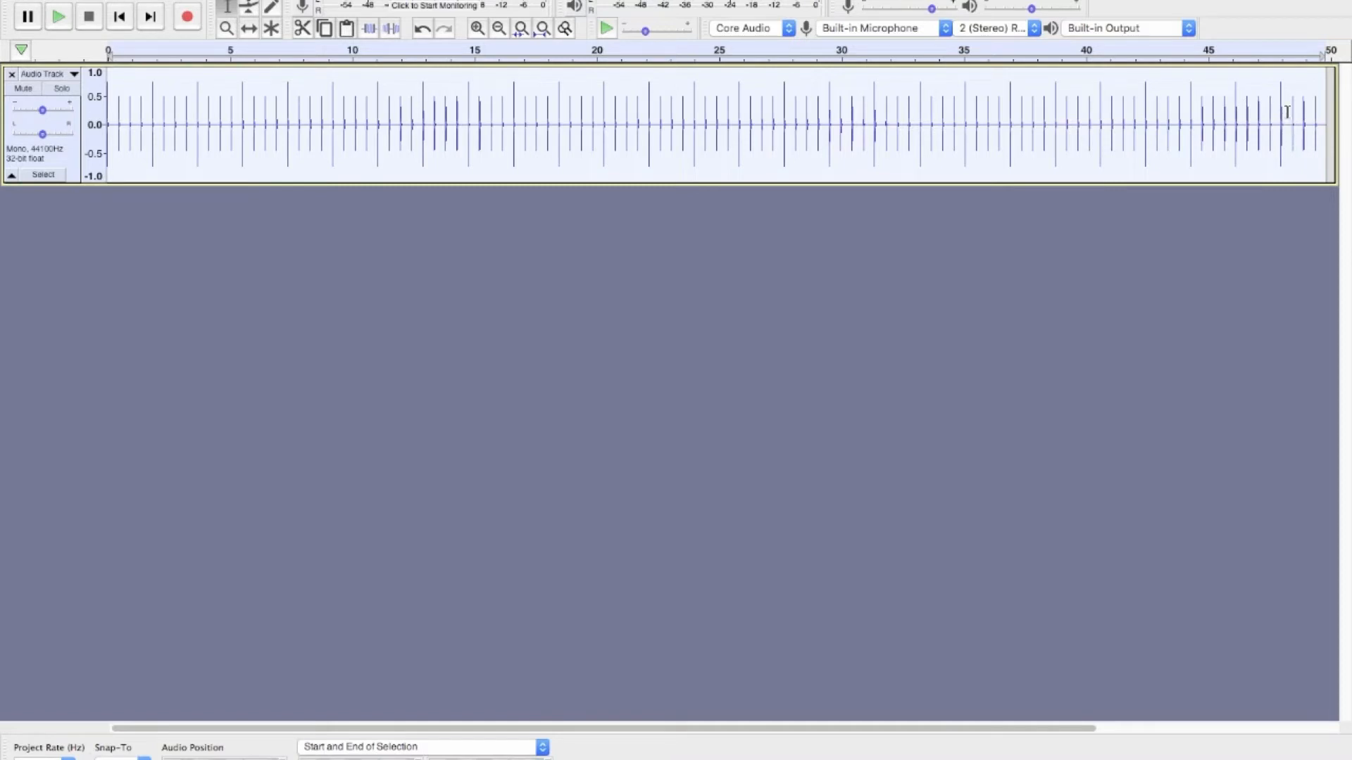
Delete everything after the first beat of the rhythm track's final bar
left_click_drag(1287, 112, 1342, 122)
key("Delete")
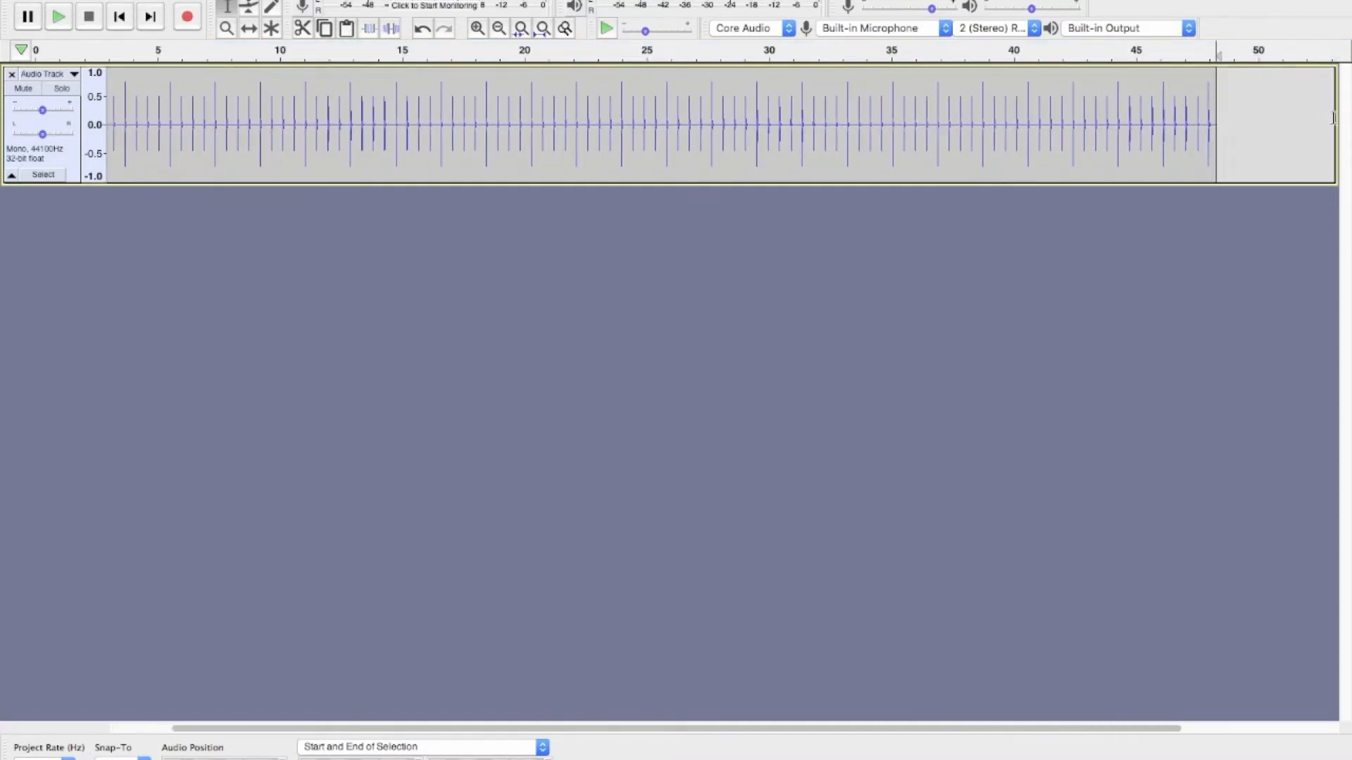
Replace the second and fourth clicks of the rhythm track's first bar with silence of the same length
left_click_drag(763, 728, 435, 719)
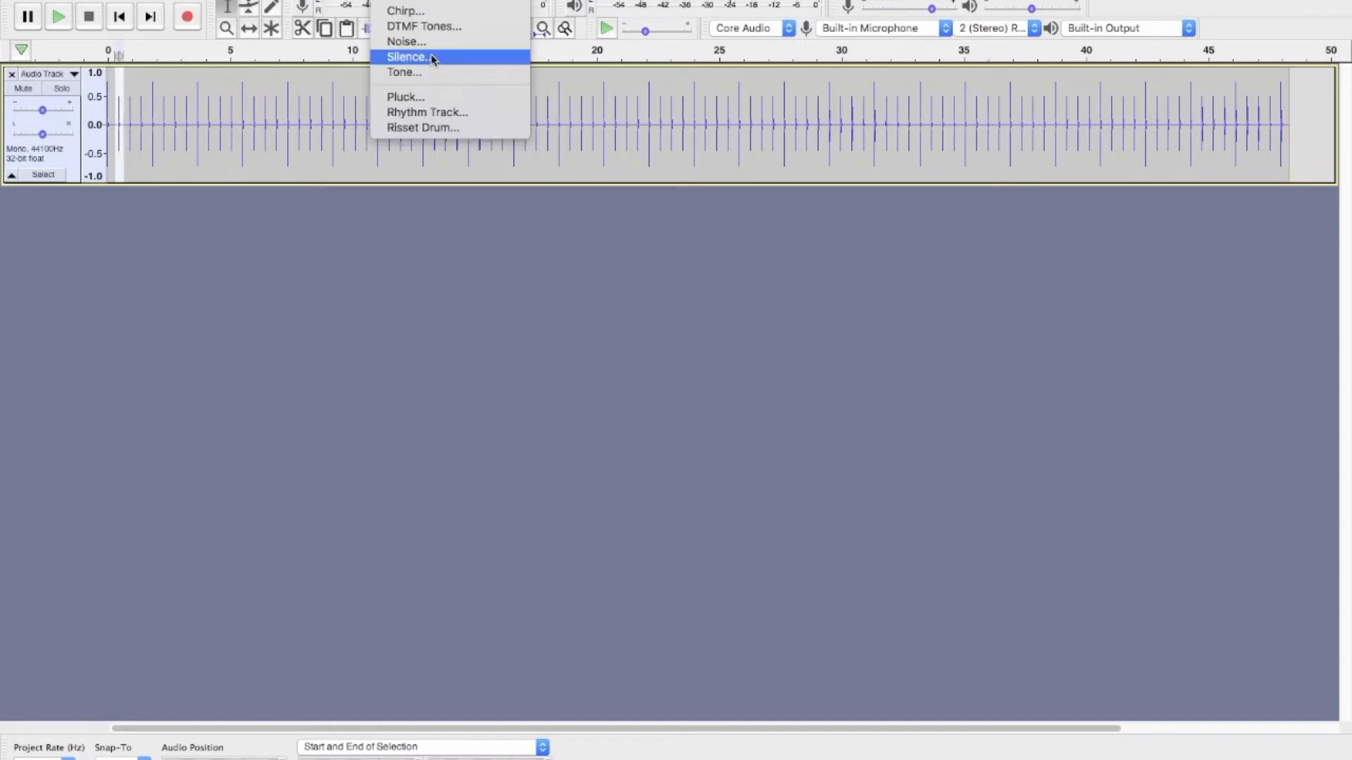
left_click(431, 57)
left_click(837, 438)
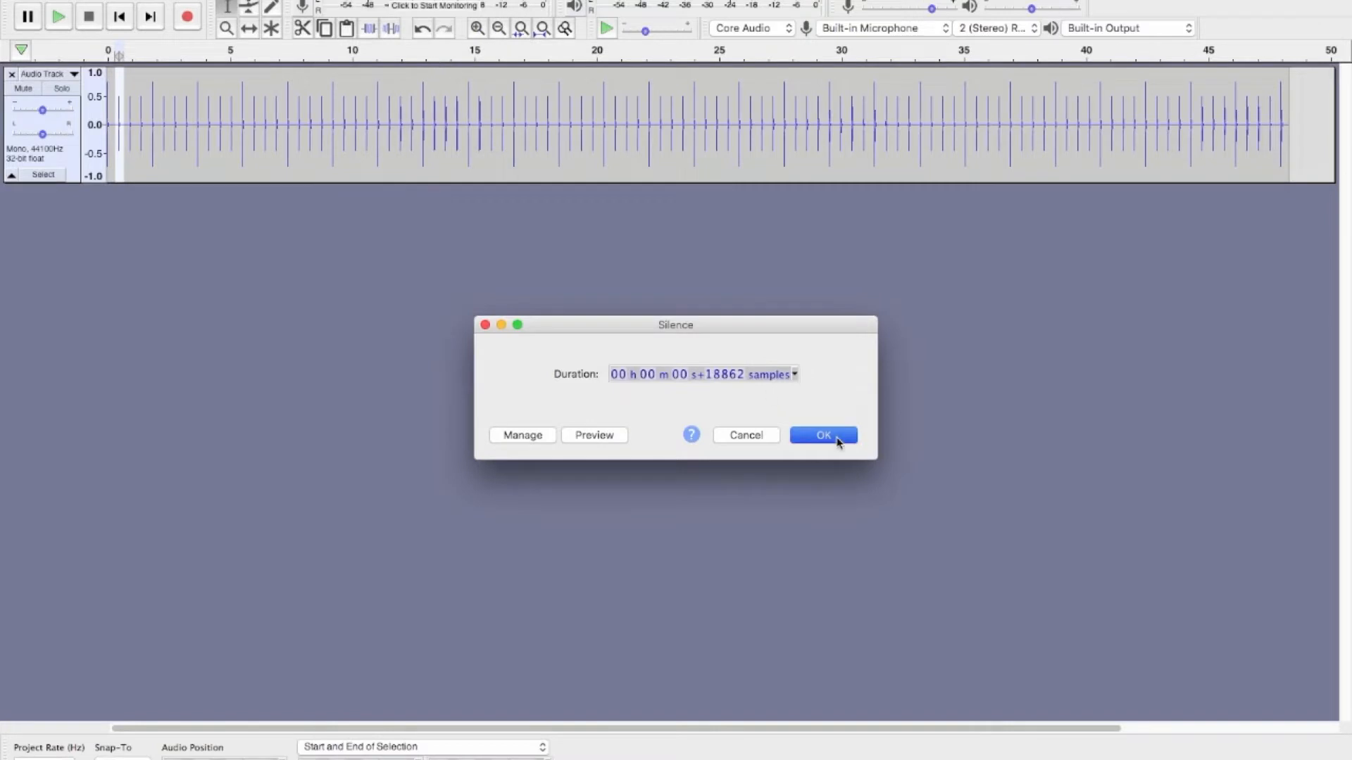
left_click(138, 105)
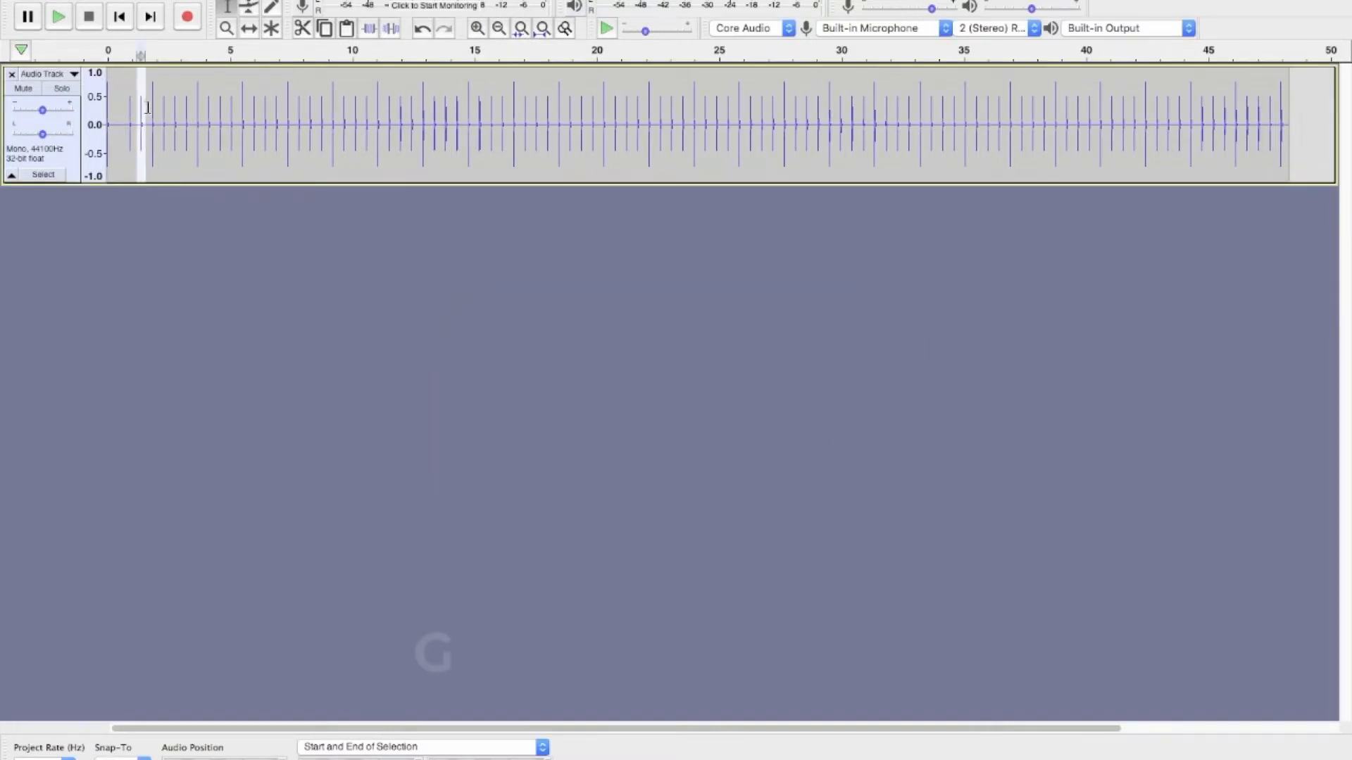
left_click(402, 0)
left_click(445, 56)
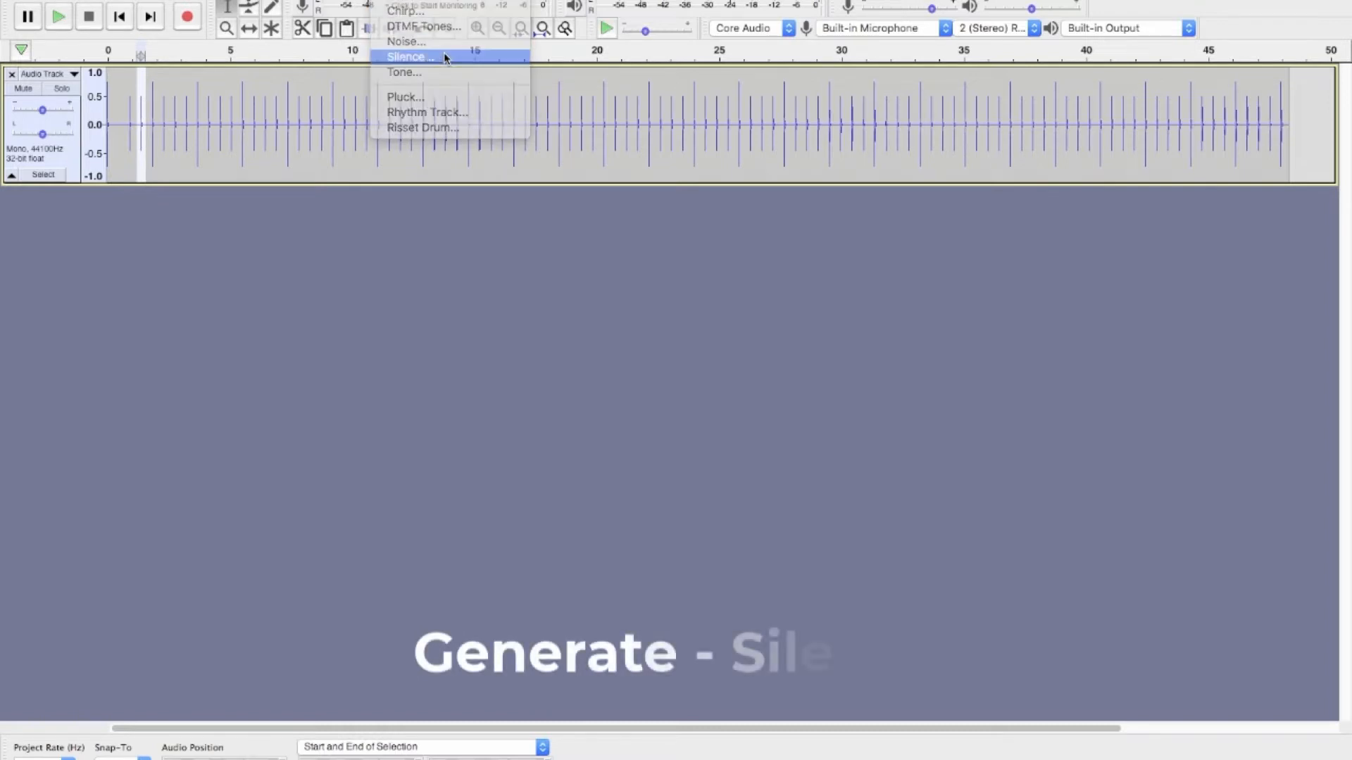
left_click(824, 436)
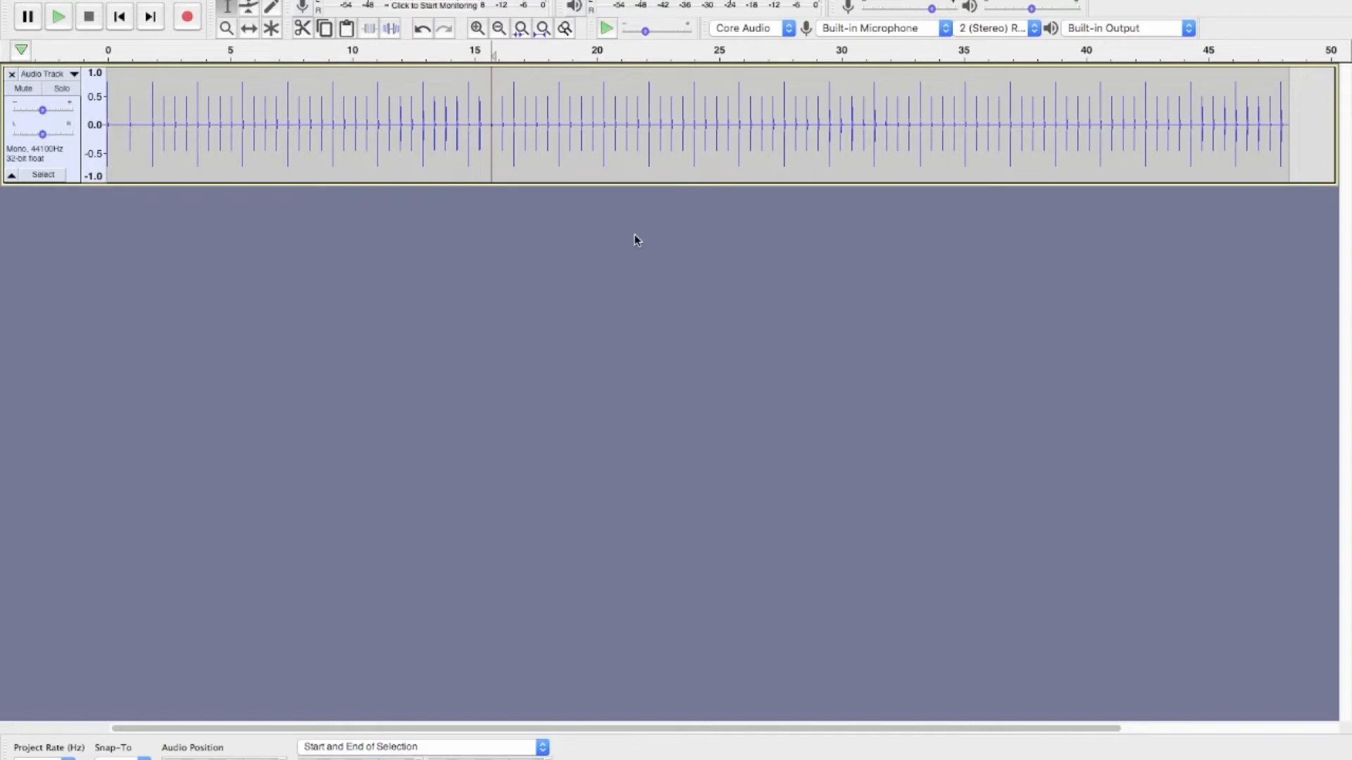
Export the click track as metronome.mp3 to the Desktop with unchanged metadata tags, and hide Audacity
left_click(120, 1)
mouse_move(150, 66)
left_click(292, 83)
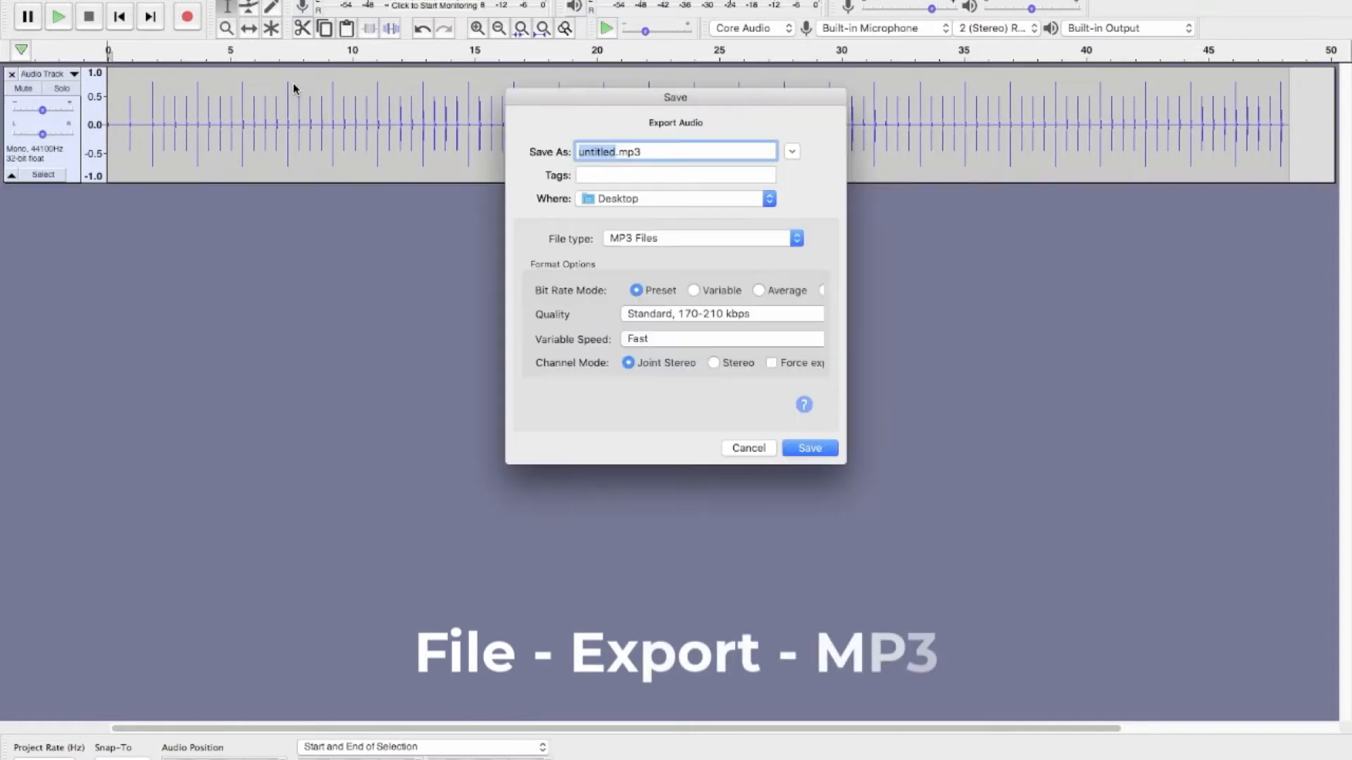
type("metronome")
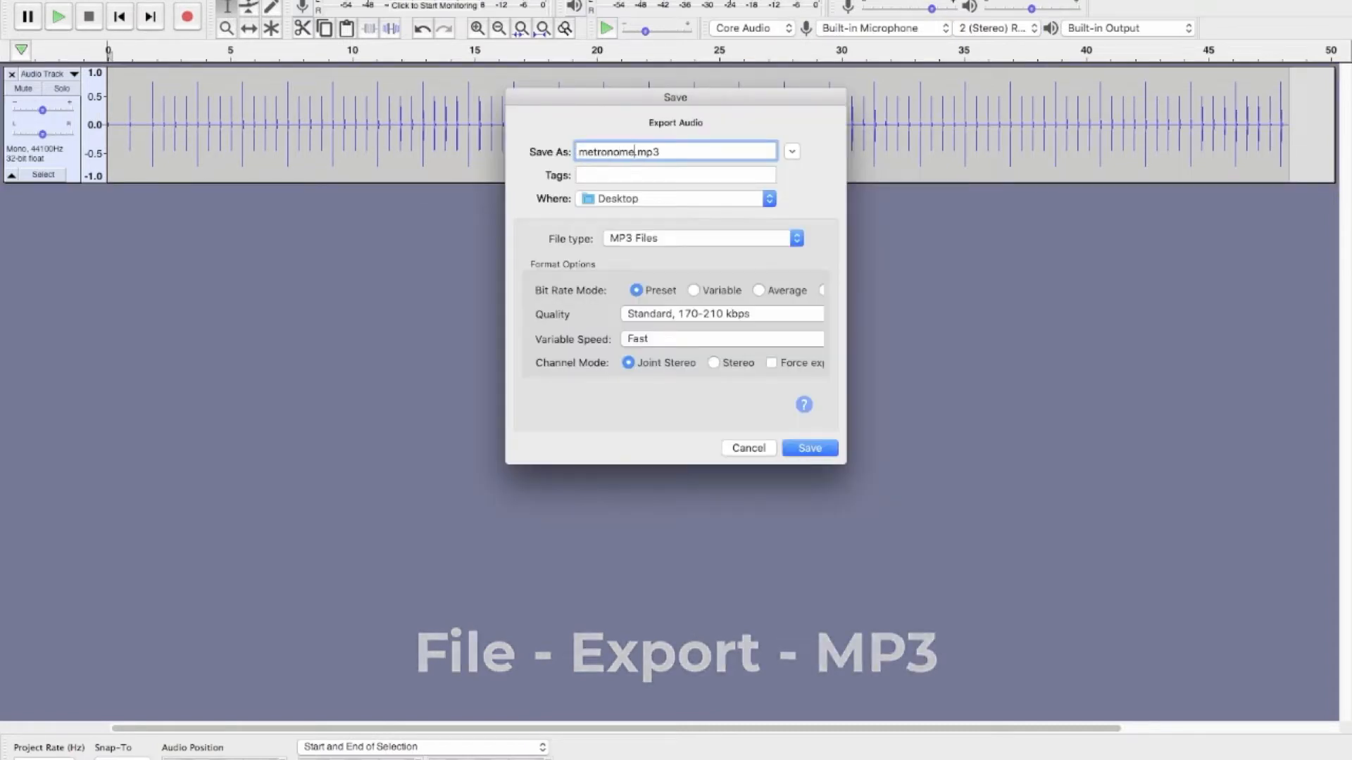
left_click(812, 449)
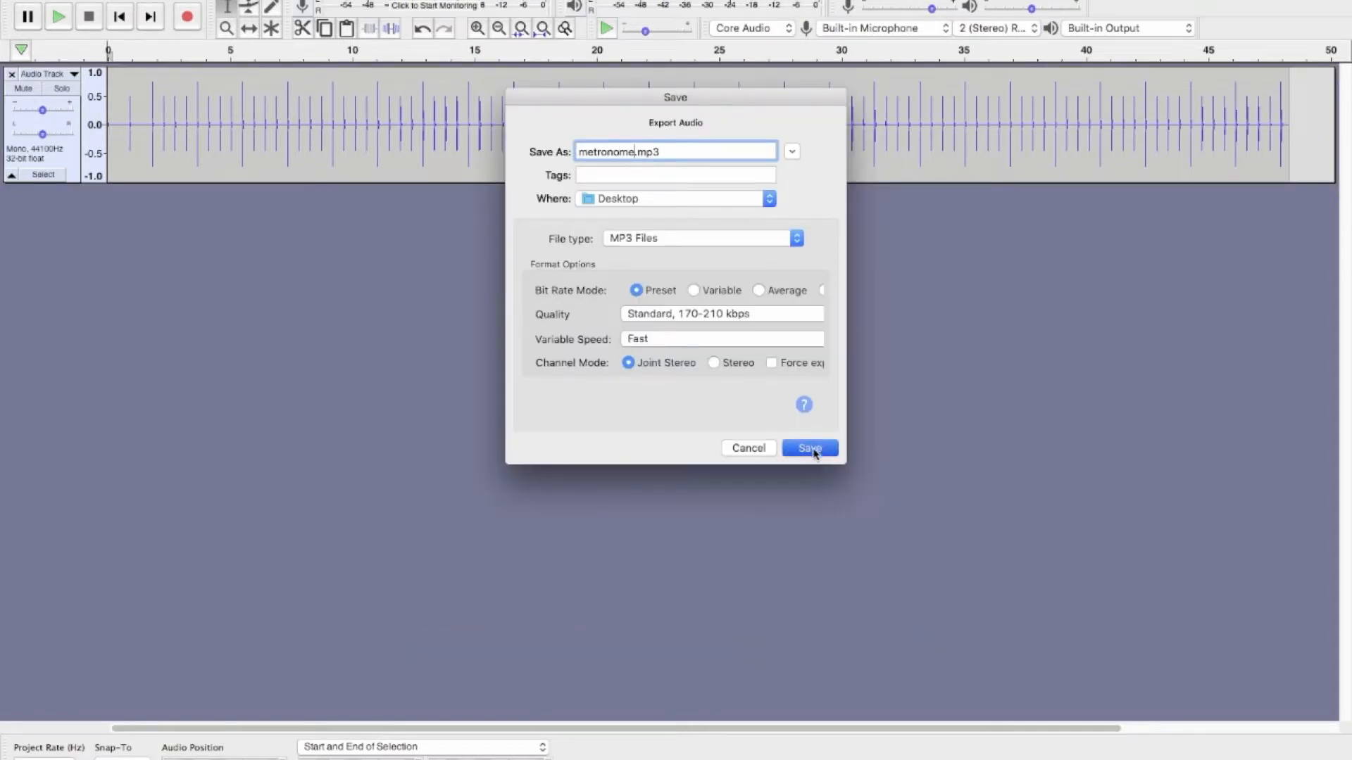
left_click(805, 547)
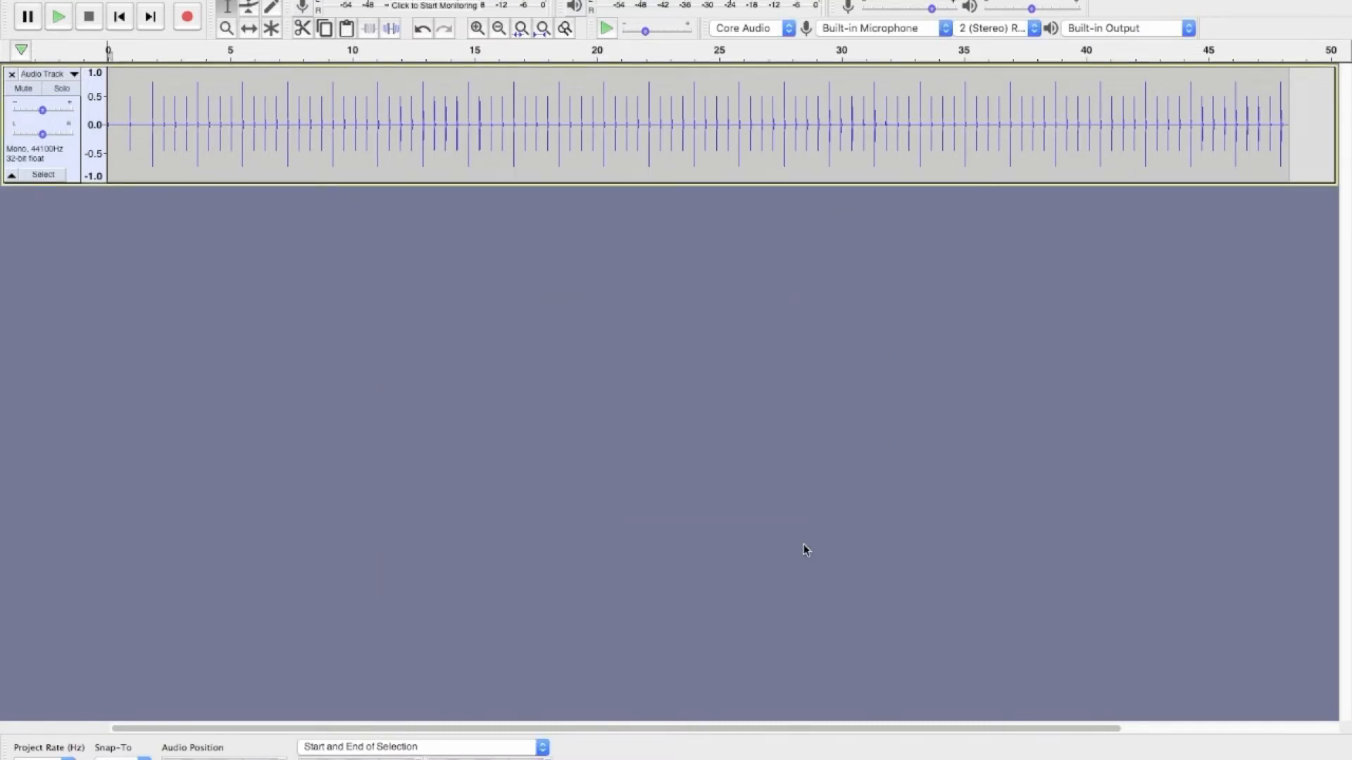
key("super+h")
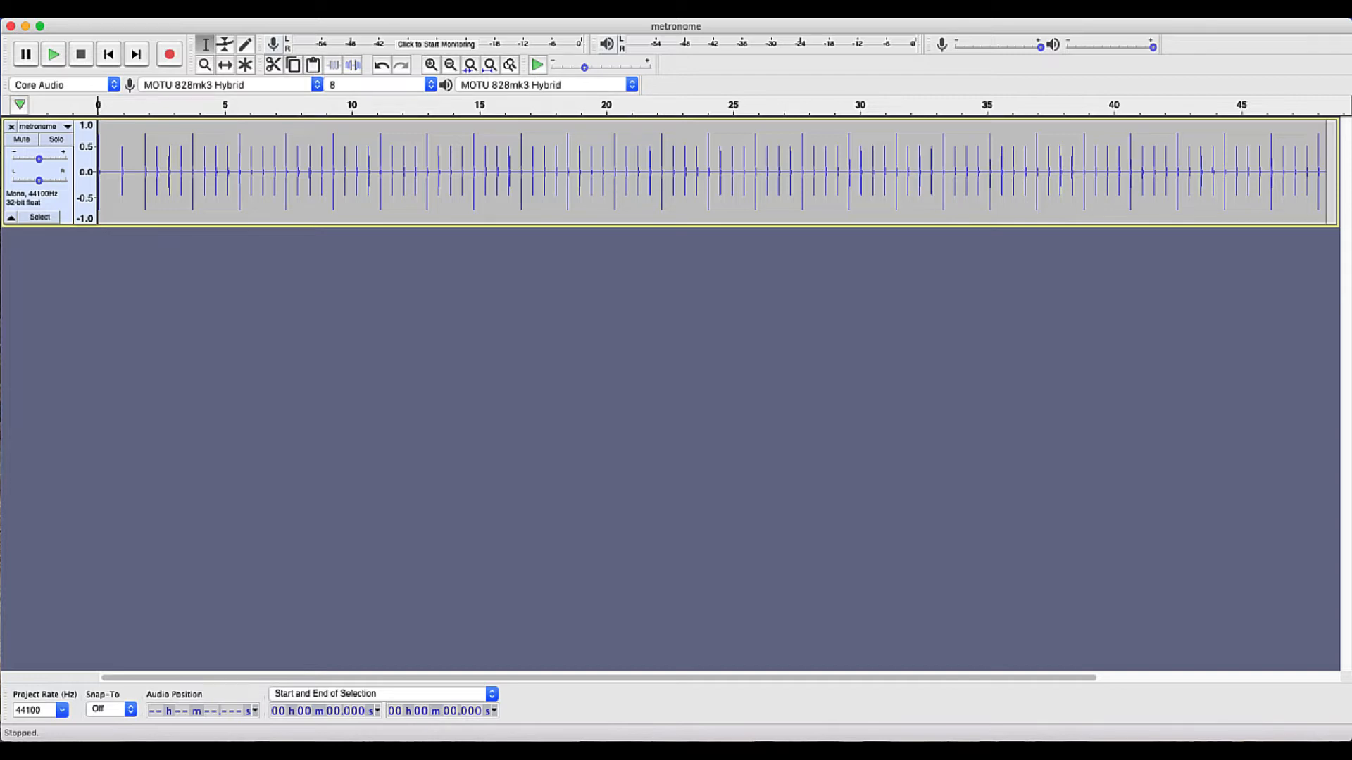
Import the Vivir Mi Vida recording below the metronome track and silence its count-in, about the first 1.5 seconds
left_click_drag(1324, 458, 695, 344)
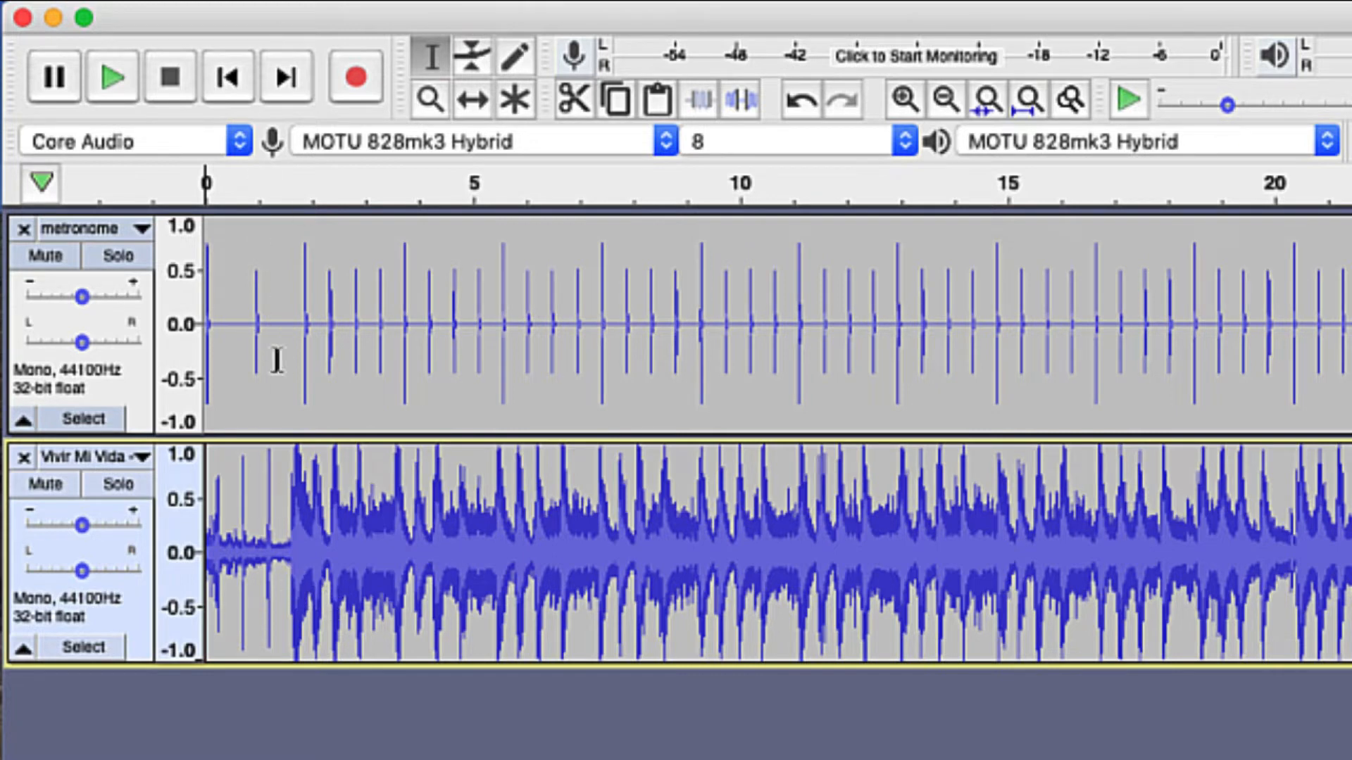
left_click_drag(285, 611, 167, 597)
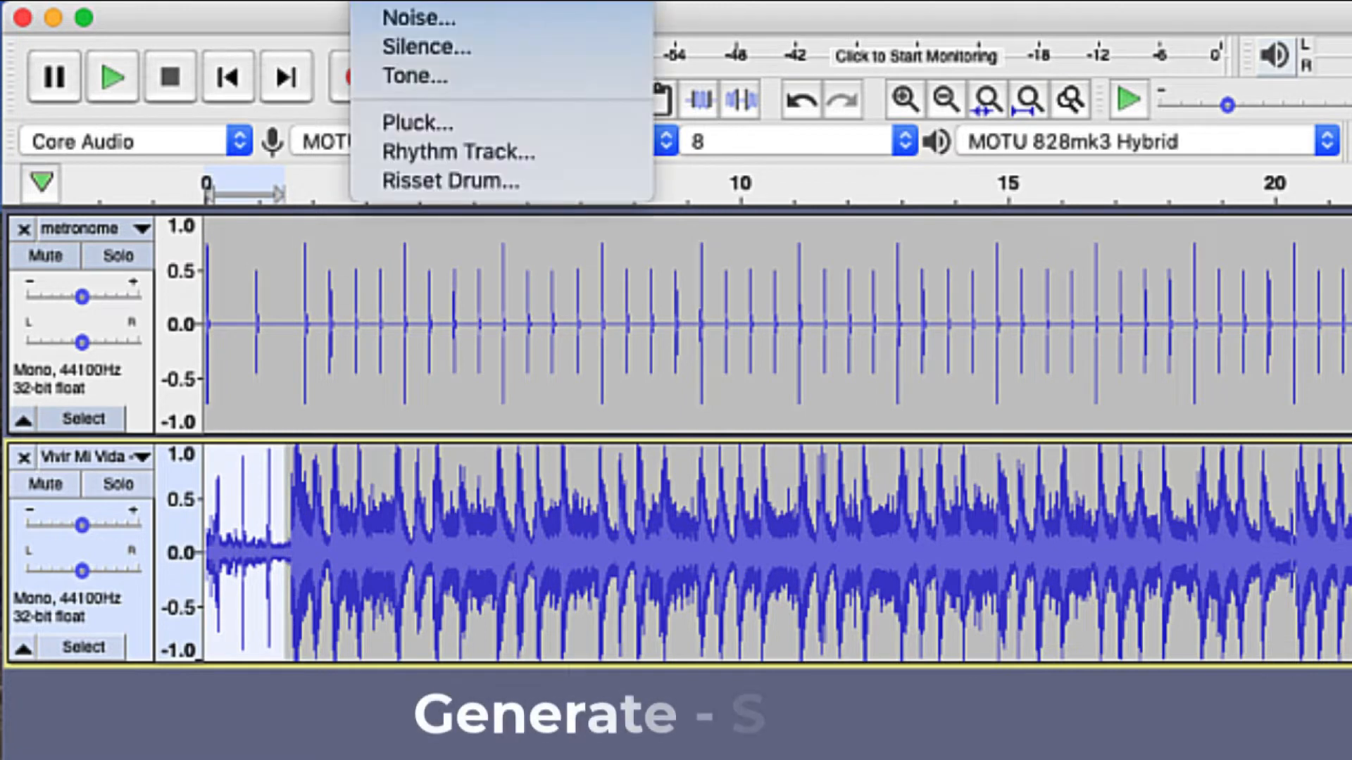
left_click(464, 44)
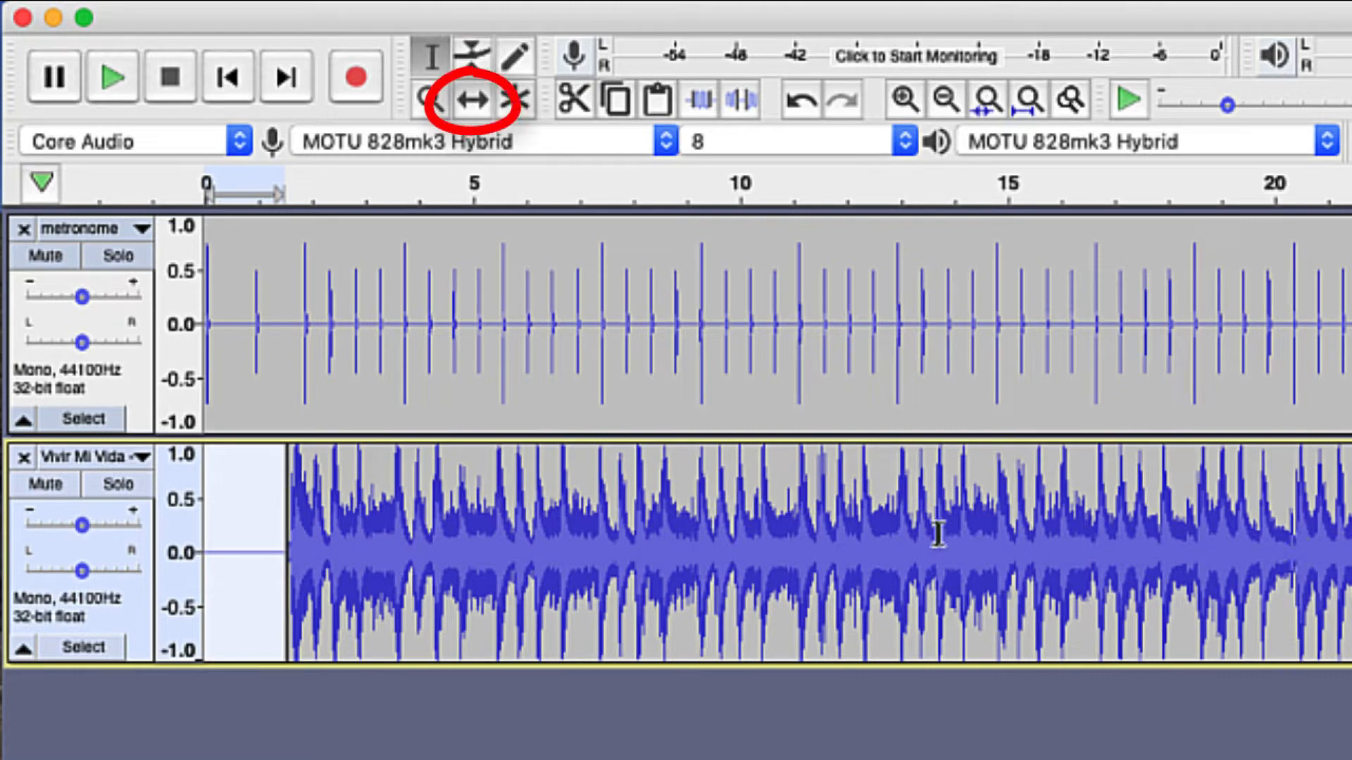
Time-shift the Vivir Mi Vida clip slightly later so its music starts on the metronome's second-bar downbeat
left_click(491, 105)
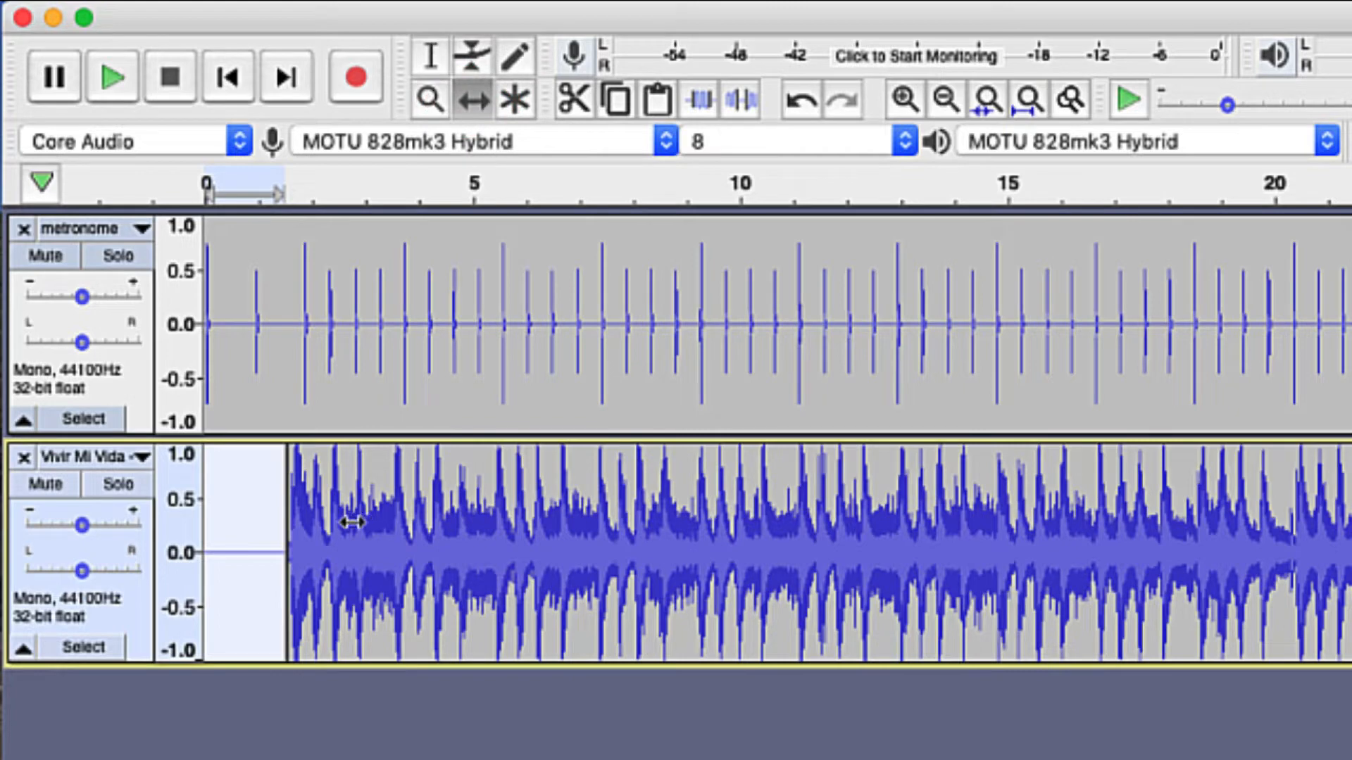
left_click_drag(352, 522, 361, 528)
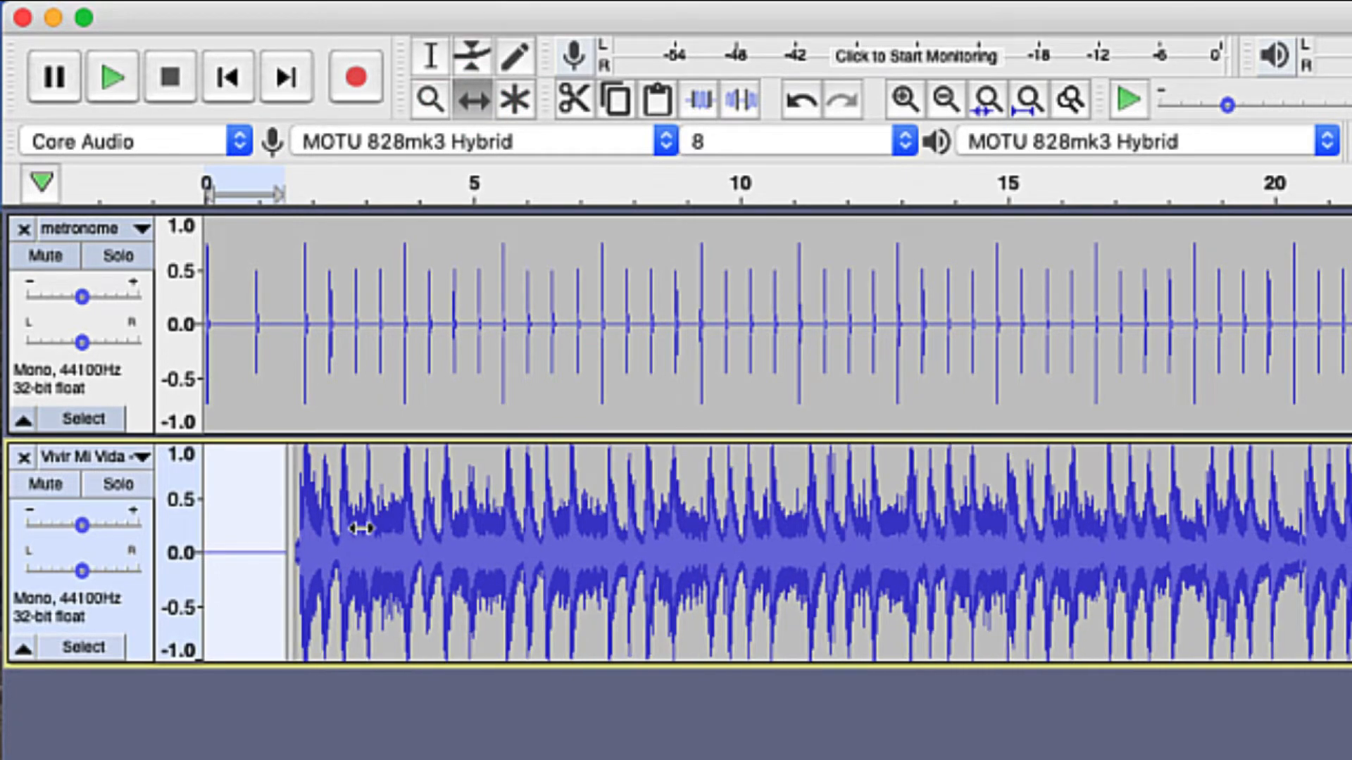
Time-shift the Vivir Mi Vida music clip one bar later to about 3.6 s and play from the start to check alignment
left_click_drag(361, 528, 461, 553)
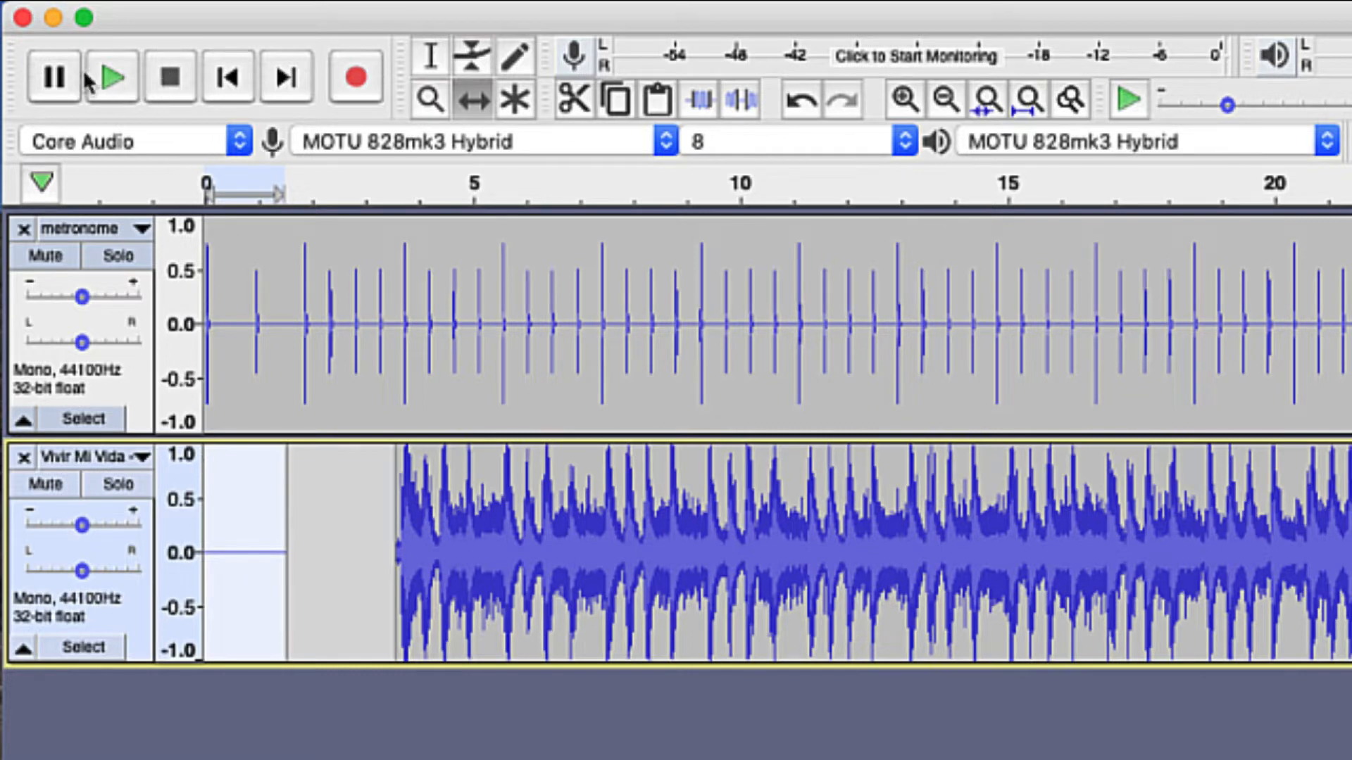
left_click(215, 83)
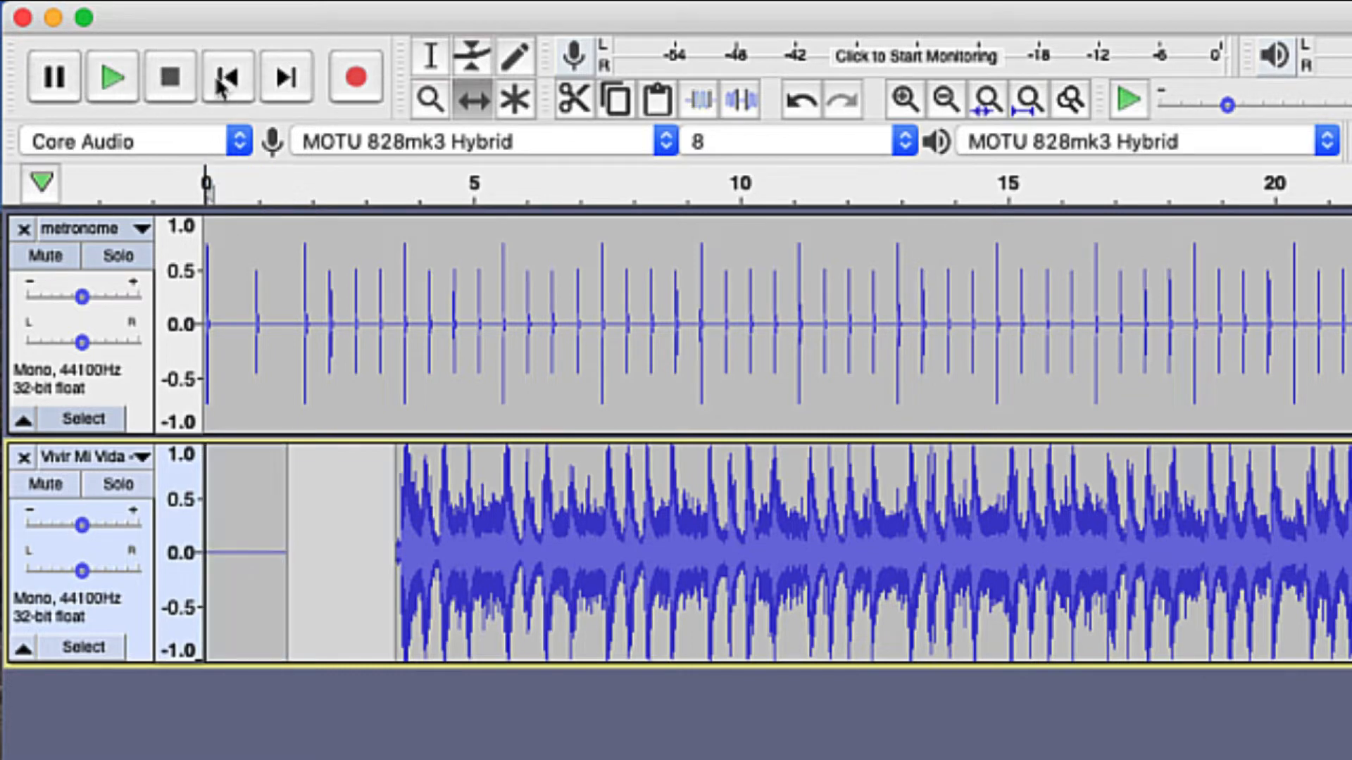
left_click(110, 77)
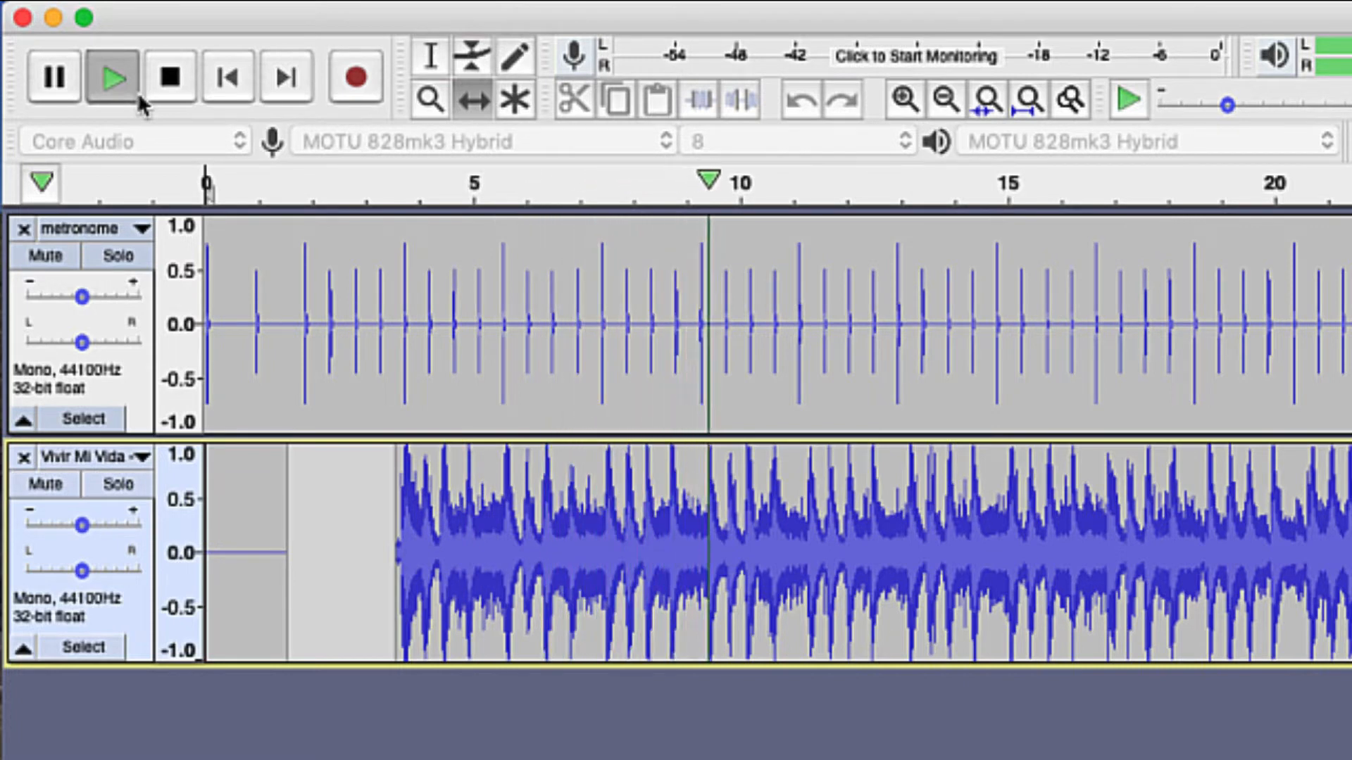
key("space")
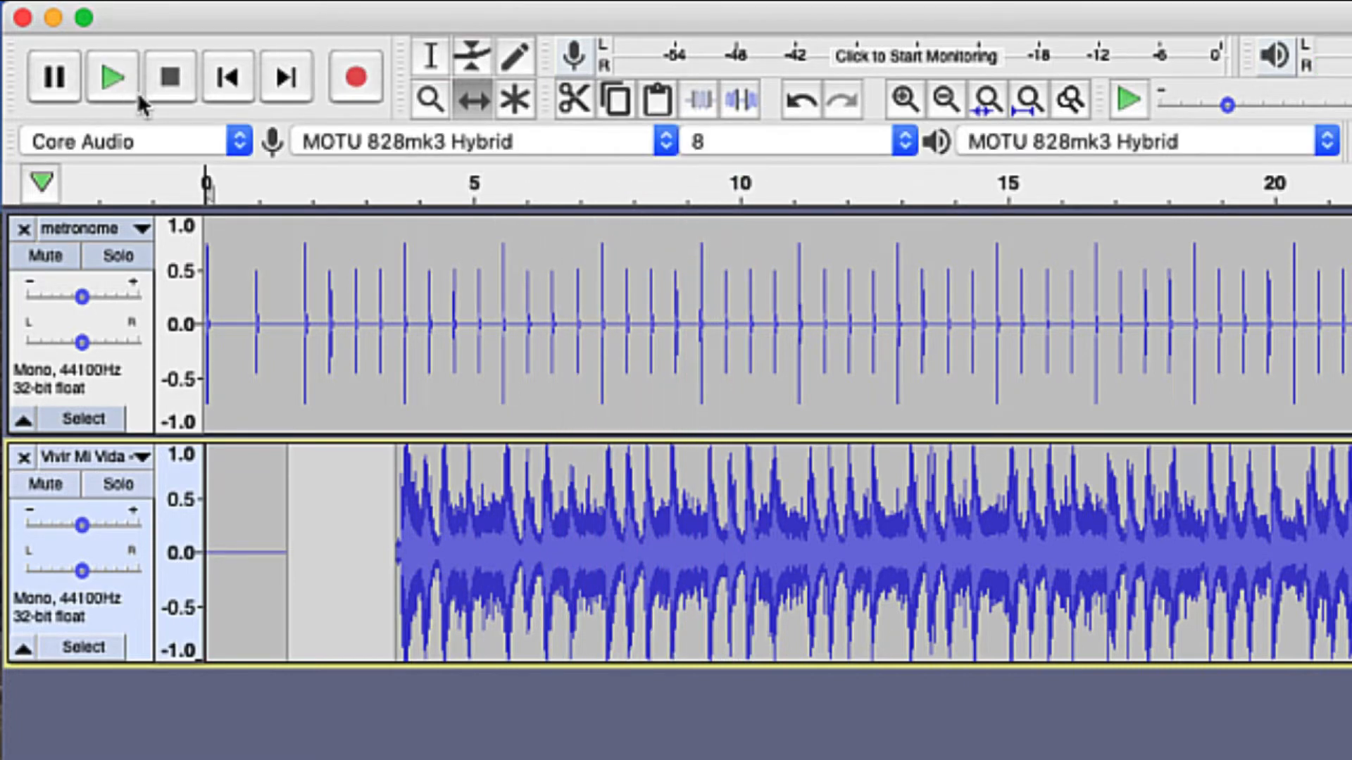
Delete the metronome clicks from about 4.07 s to the end of the track
left_click(426, 62)
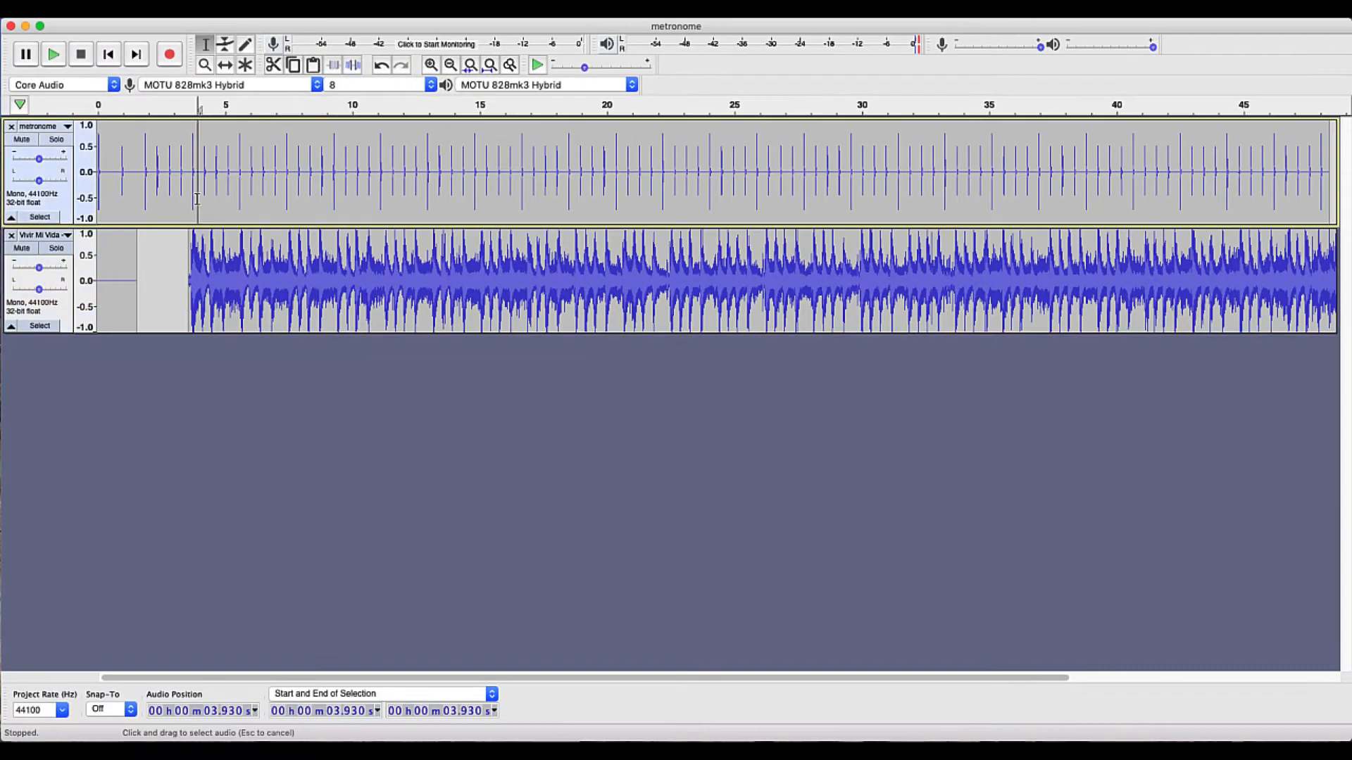
left_click_drag(212, 209, 1297, 215)
left_click(1027, 432)
scroll(352, 449, "left", 5)
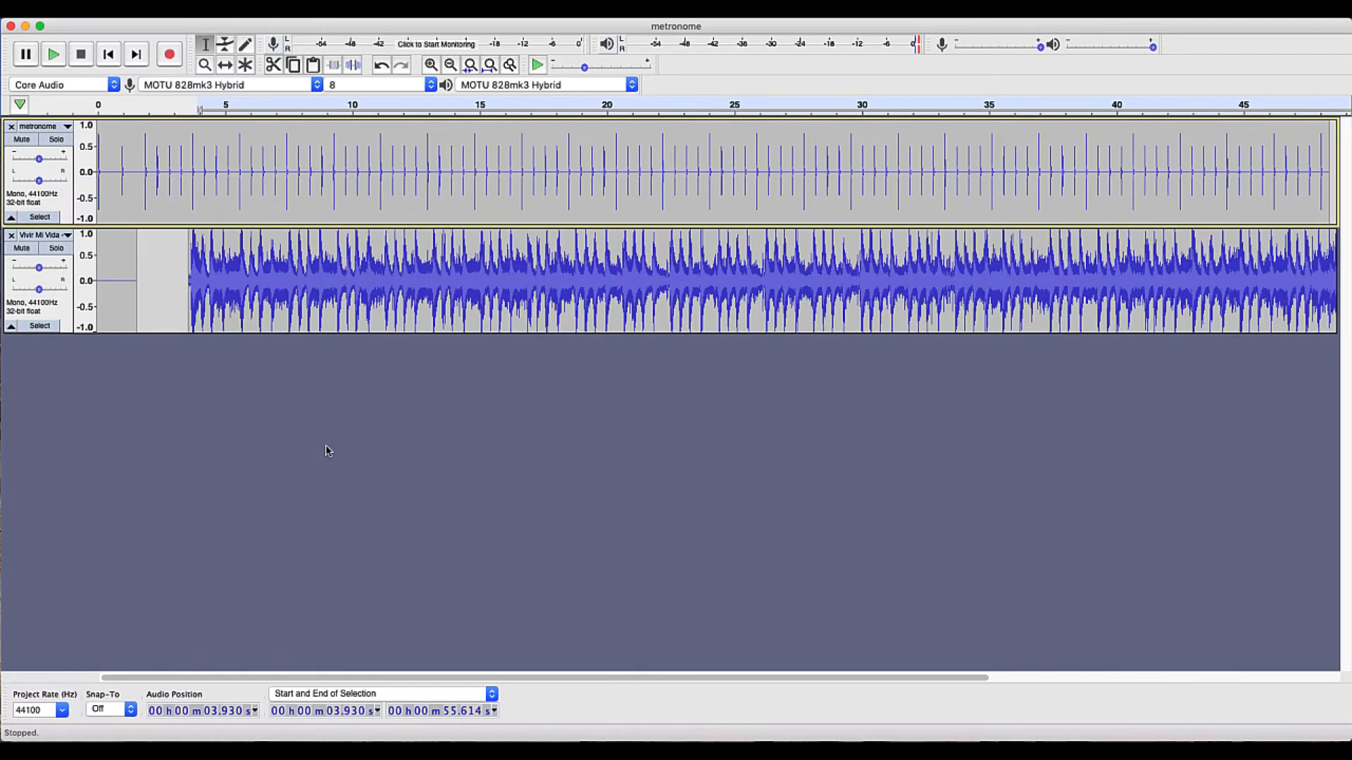
left_click_drag(201, 205, 1325, 171)
key("Delete")
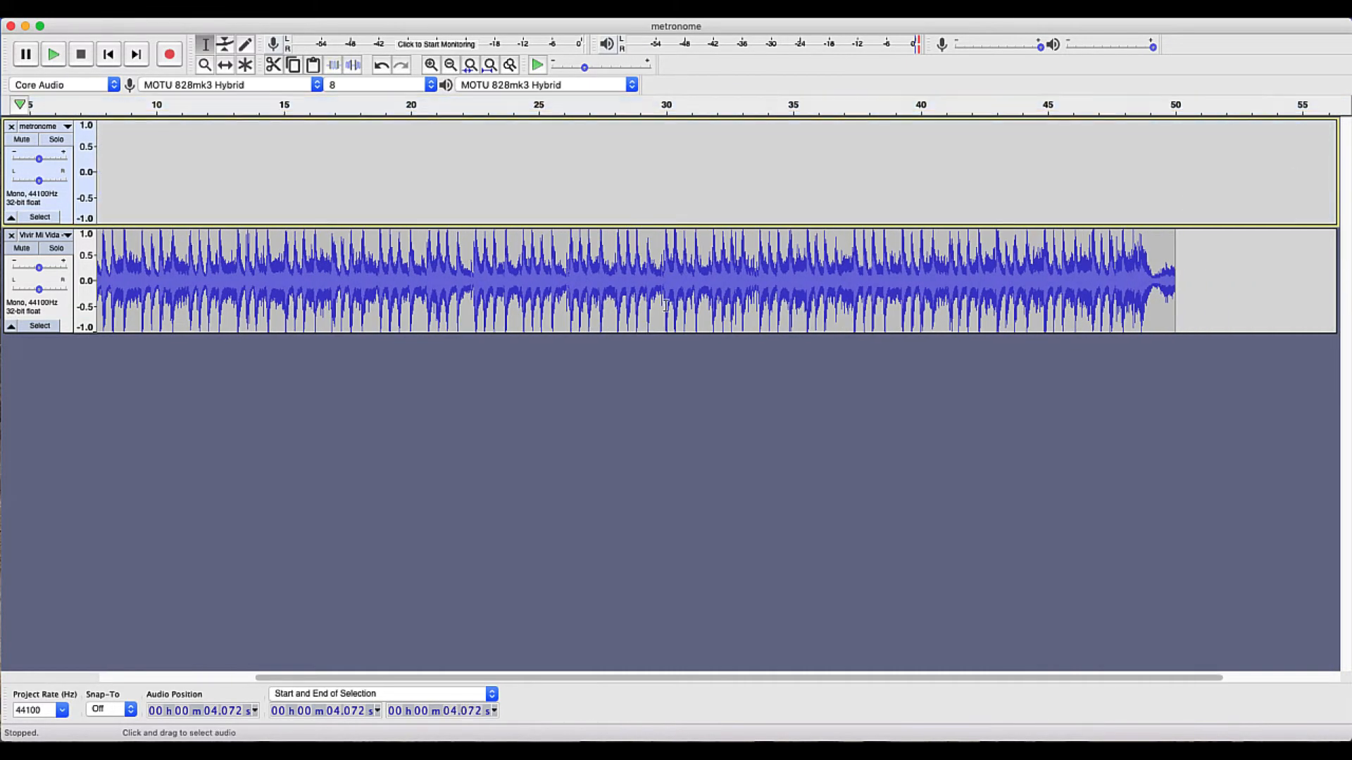
scroll(513, 386, "left", 5)
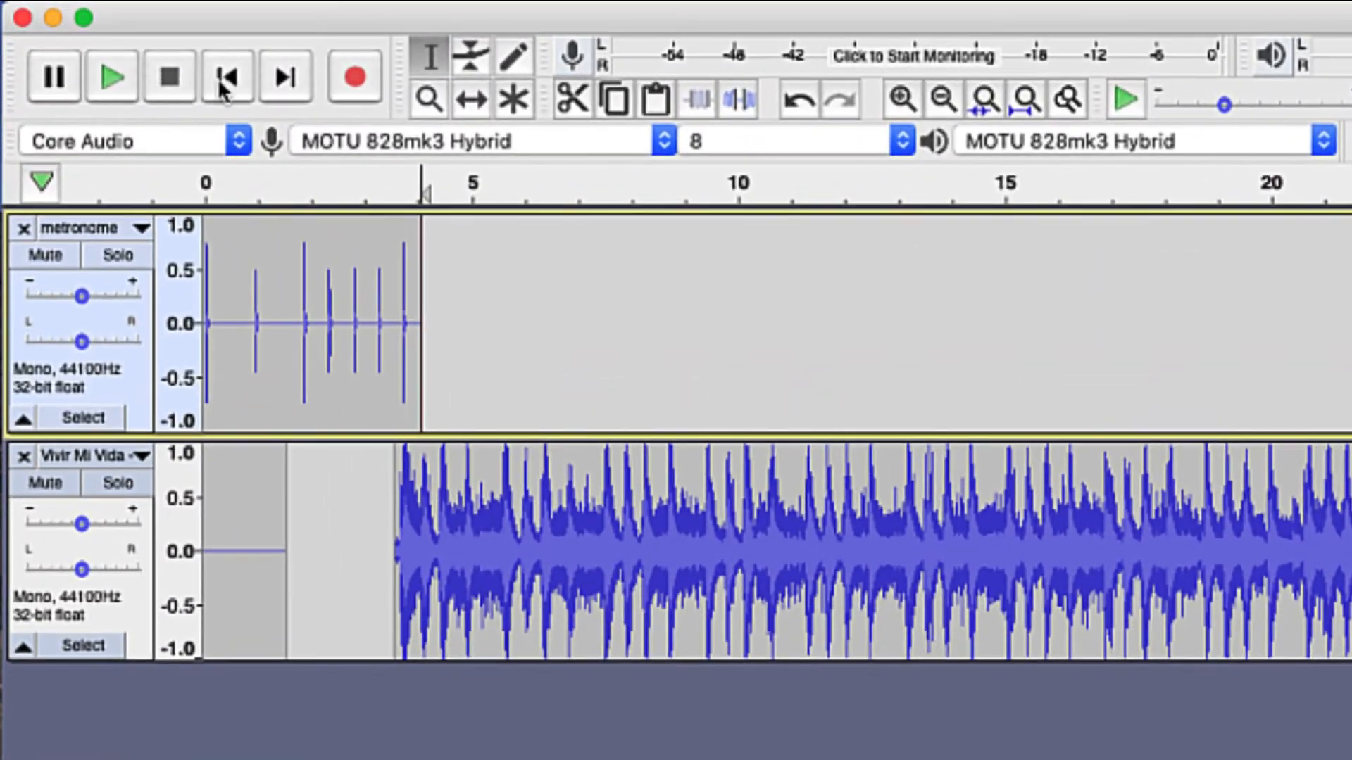
Lower the Vivir Mi Vida track's gain slightly, raise the metronome's gain slightly, and play from the start to check the balance
left_click(223, 76)
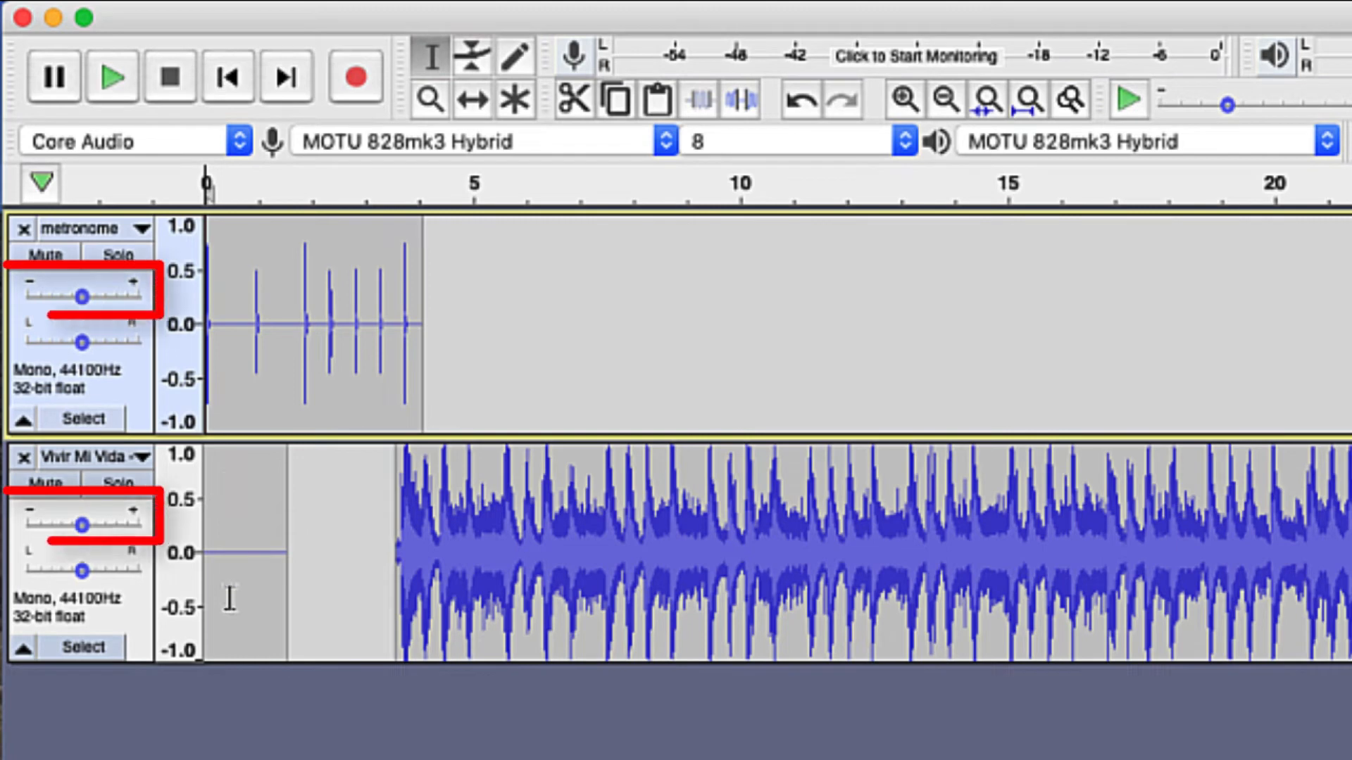
left_click_drag(82, 524, 73, 523)
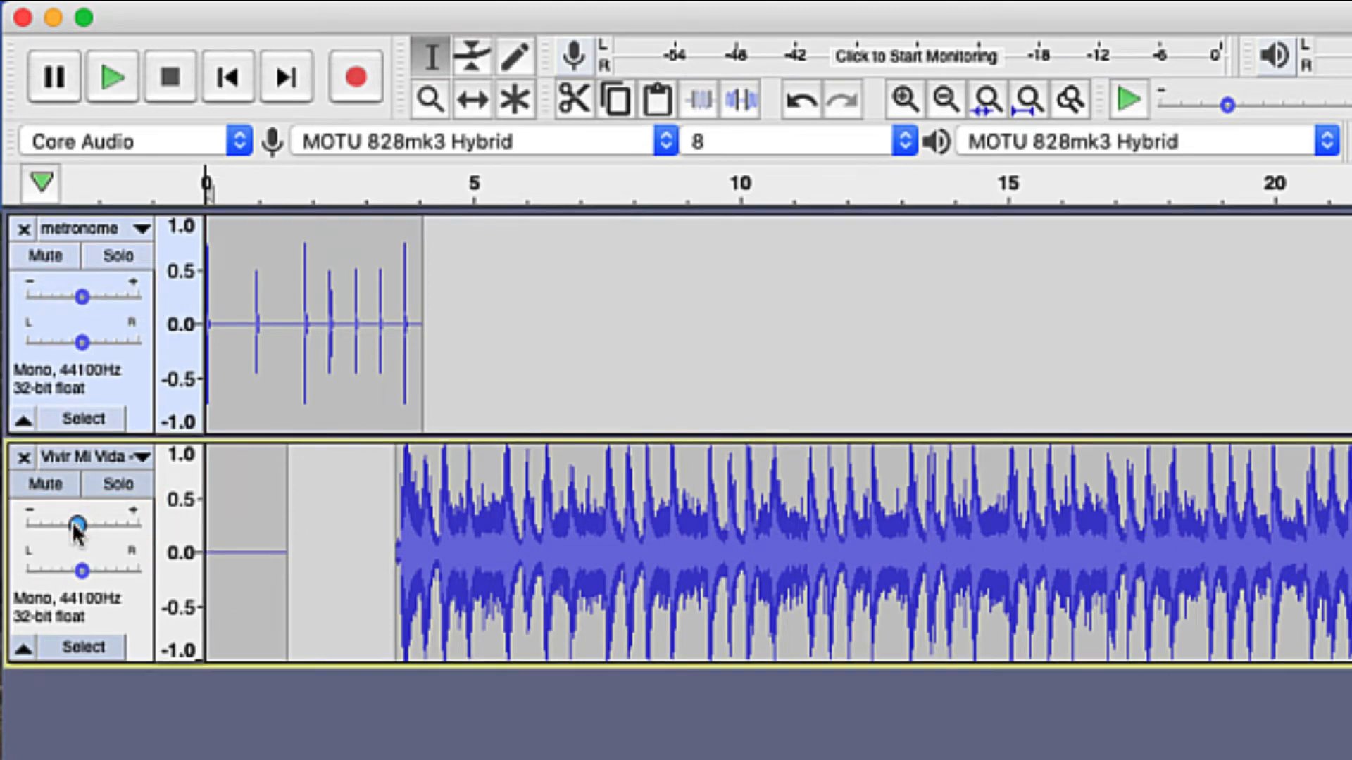
mouse_move(86, 296)
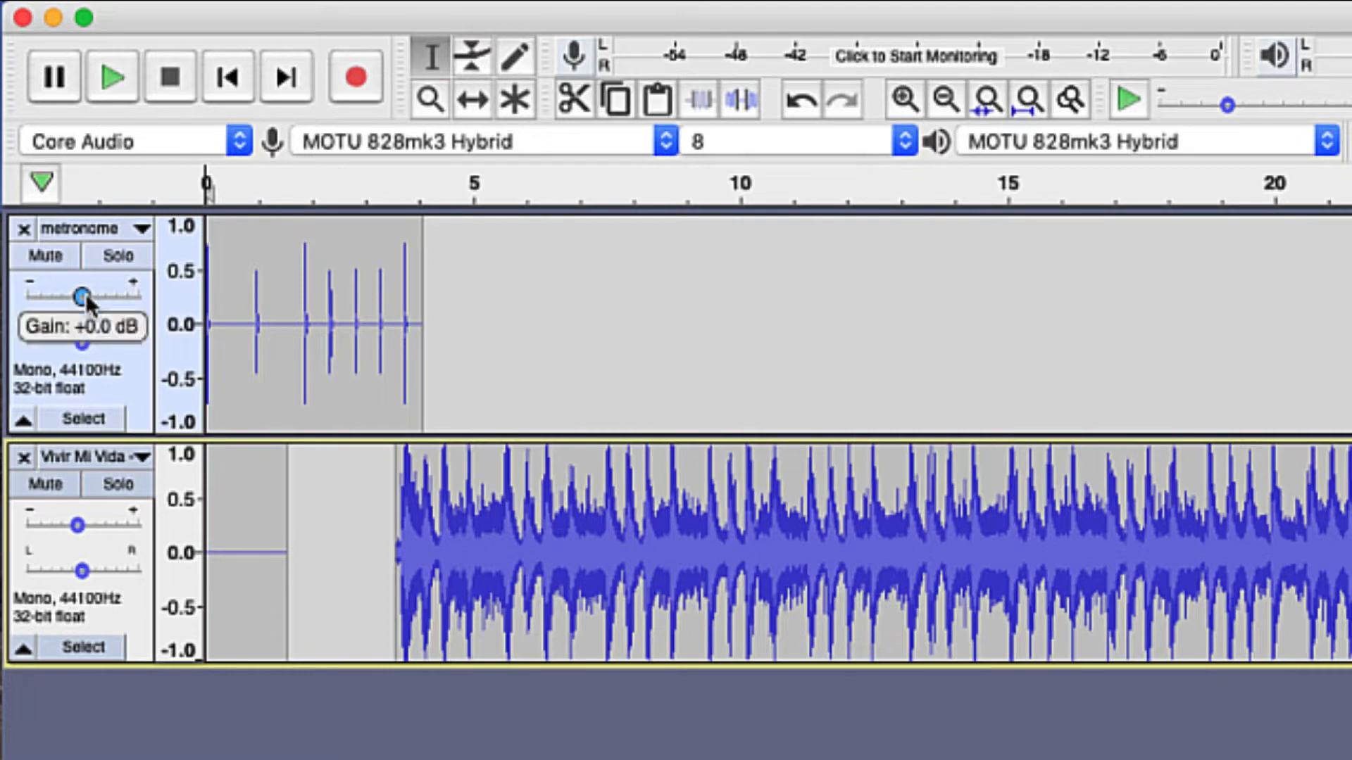
left_click_drag(94, 293, 94, 294)
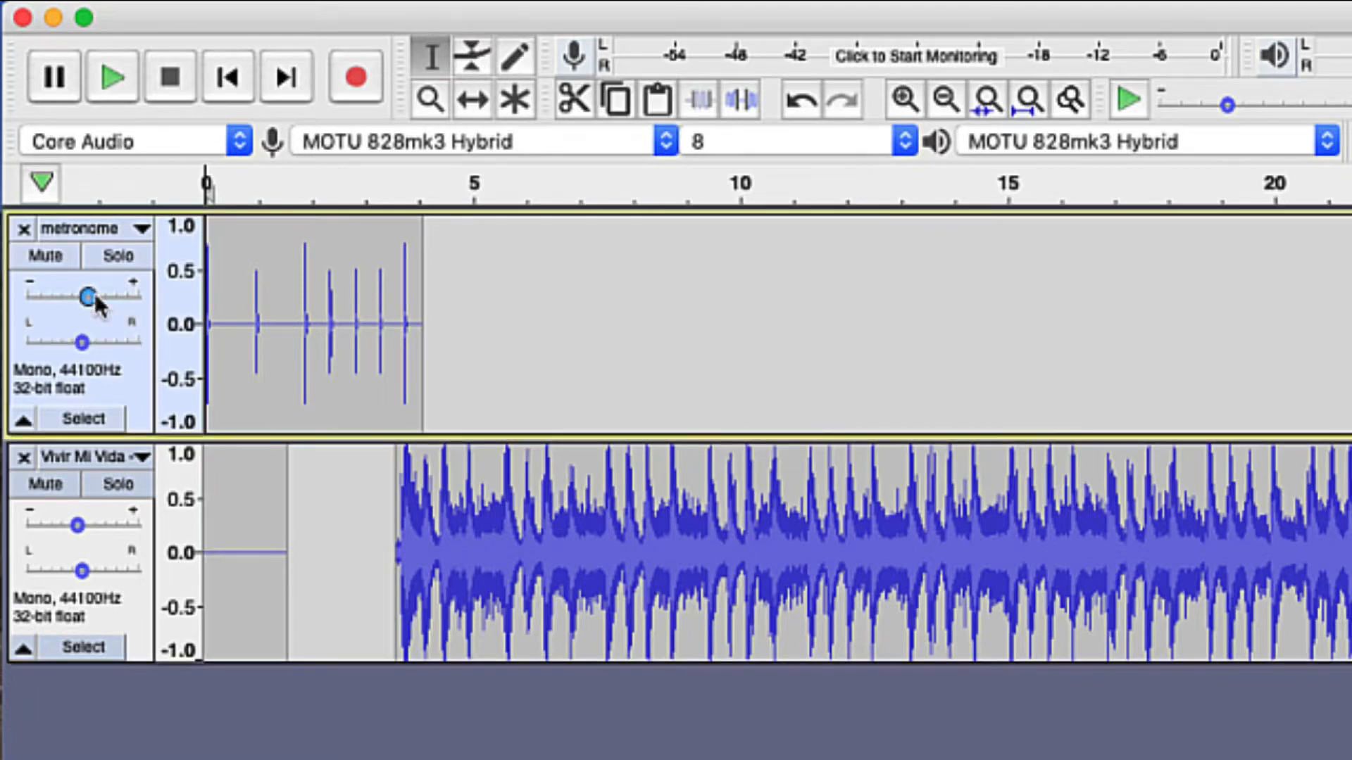
left_click(118, 83)
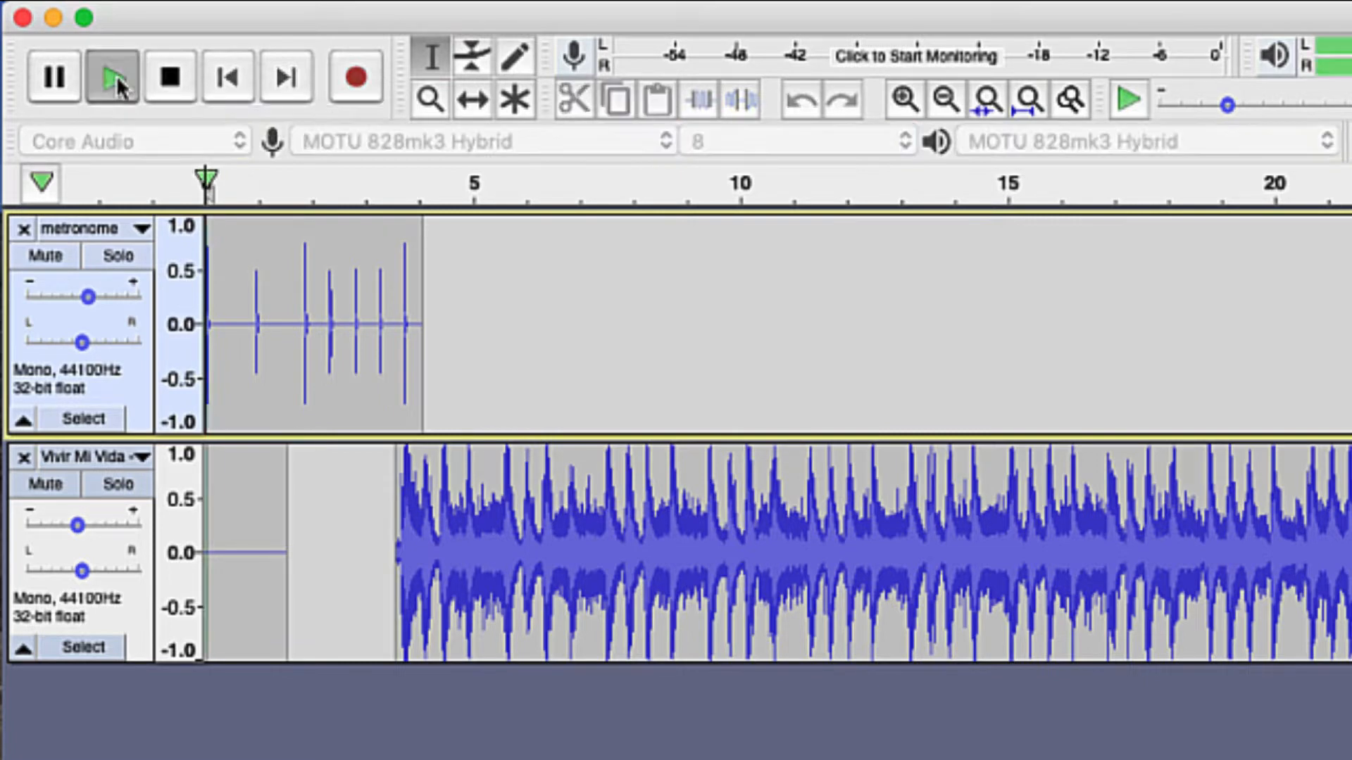
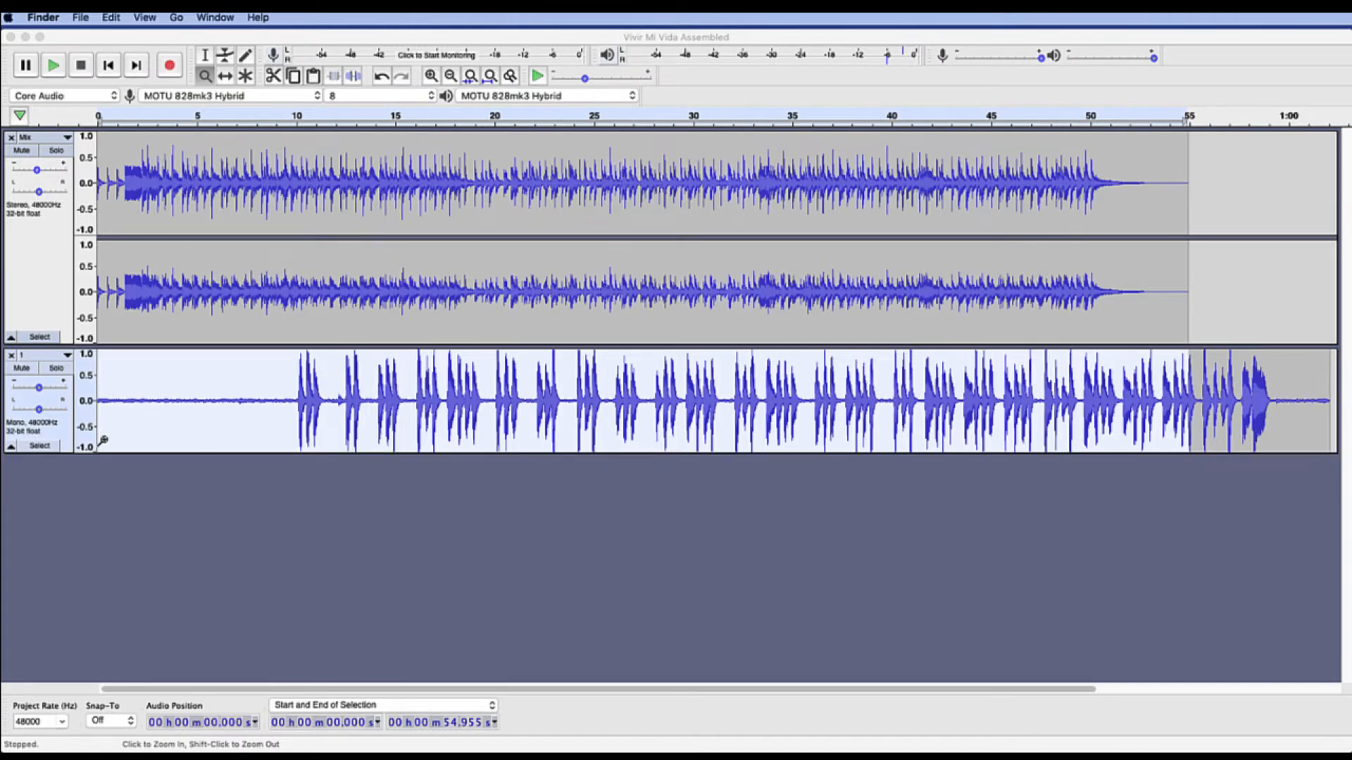
In the Vivir Mi Vida Assembled project, delete track 1's quiet lead-in, about the first 10 seconds
left_click(207, 57)
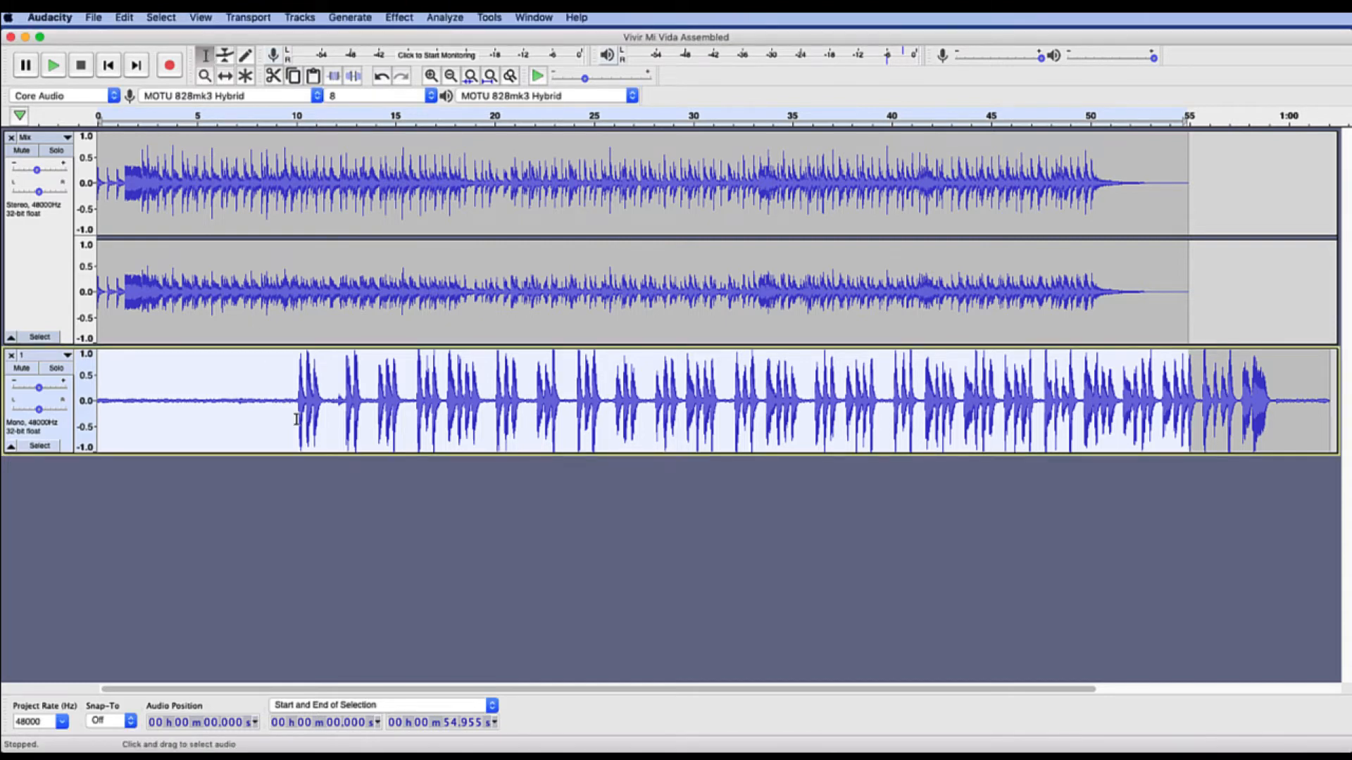
left_click_drag(297, 419, 79, 419)
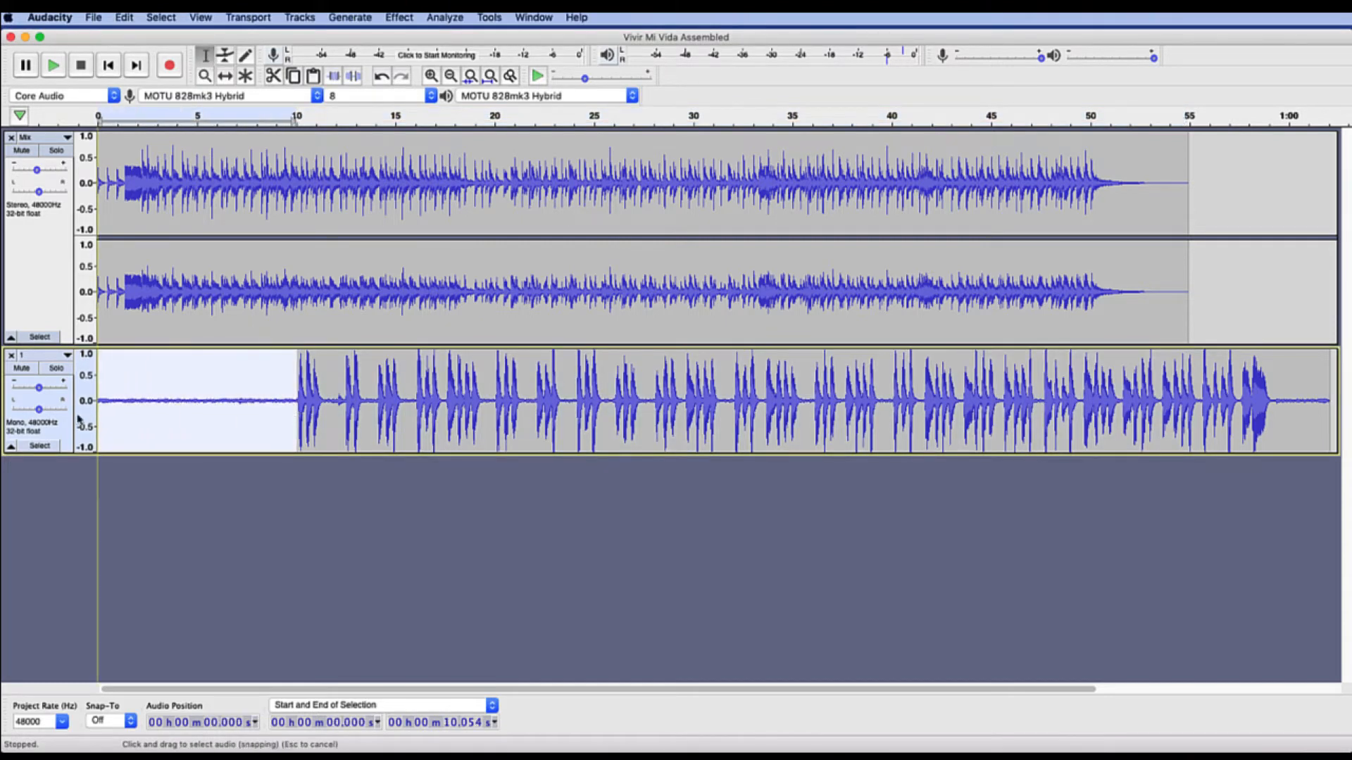
key("Delete")
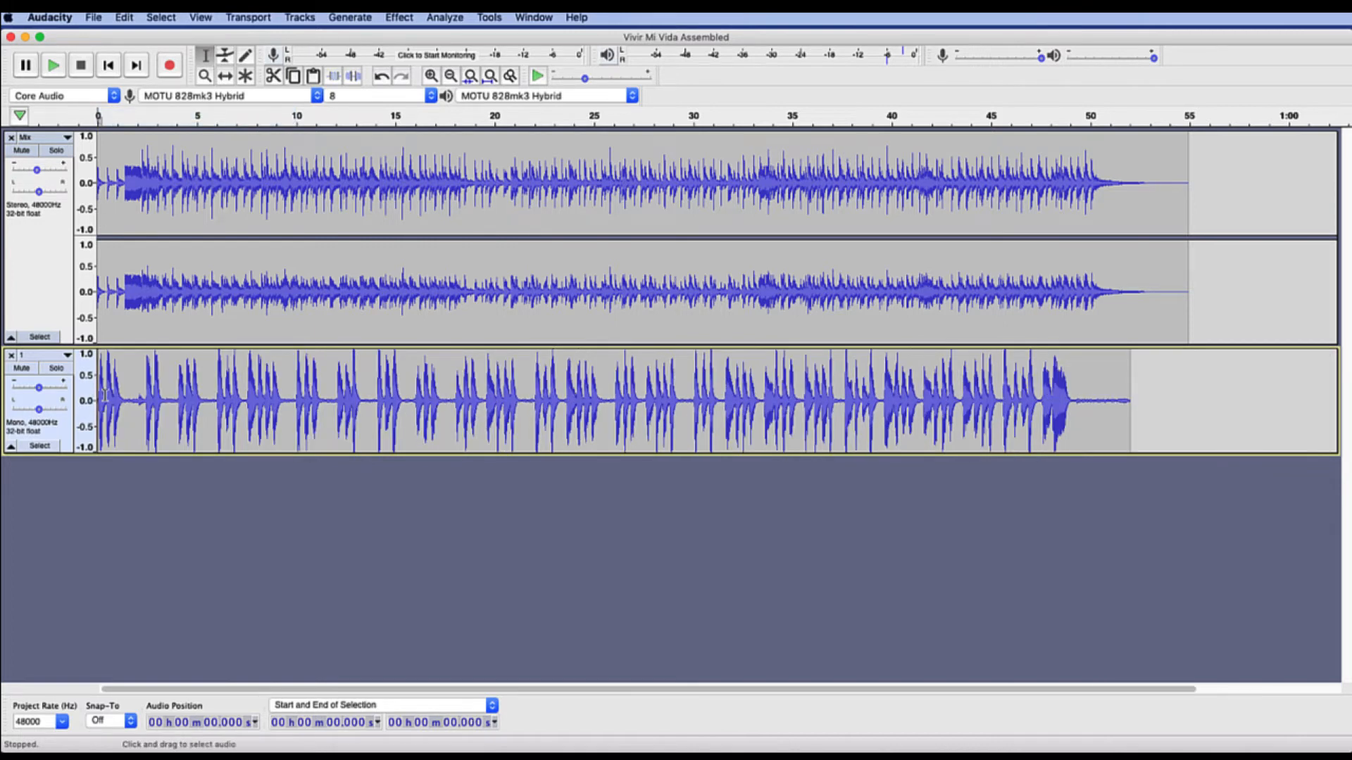
Time-shift track 1's clip to start at about 2.1 s and play it with the mix to check the timing
left_click(224, 76)
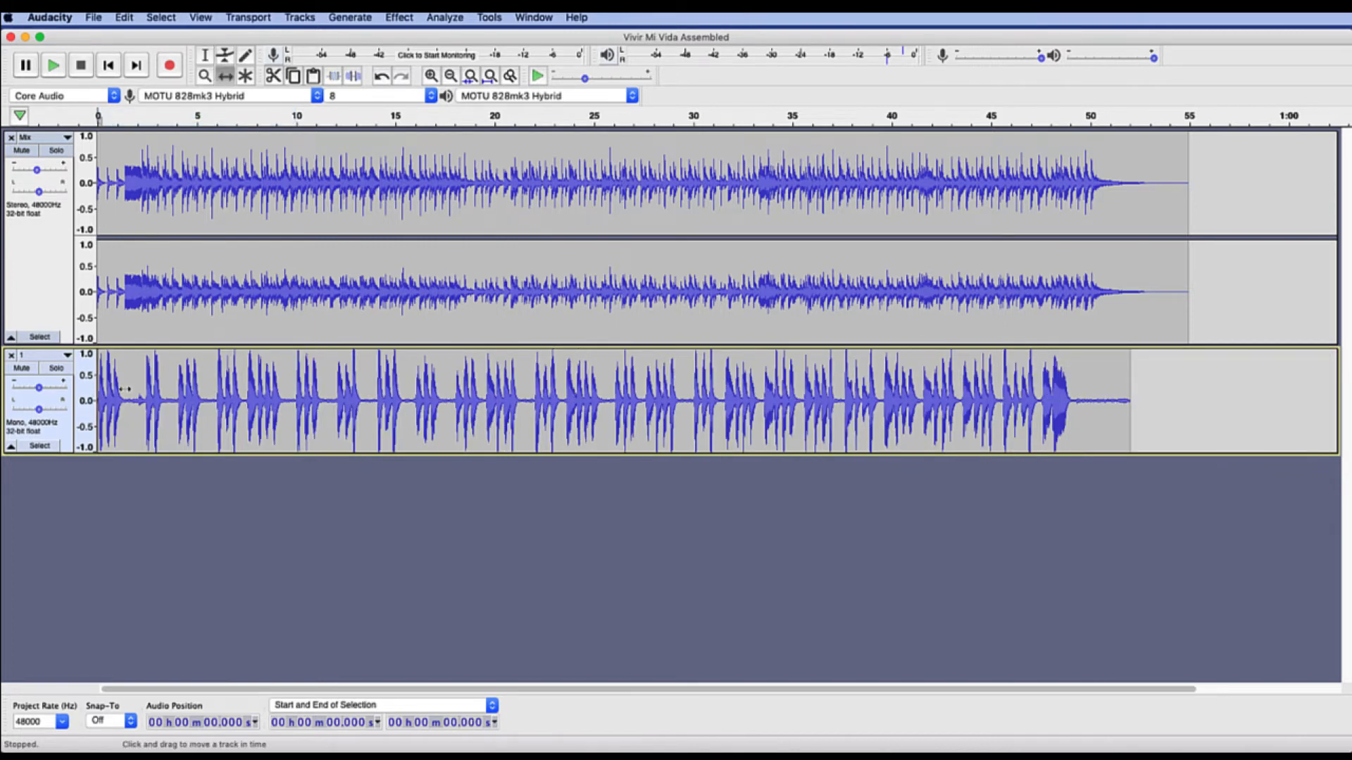
left_click_drag(124, 390, 166, 397)
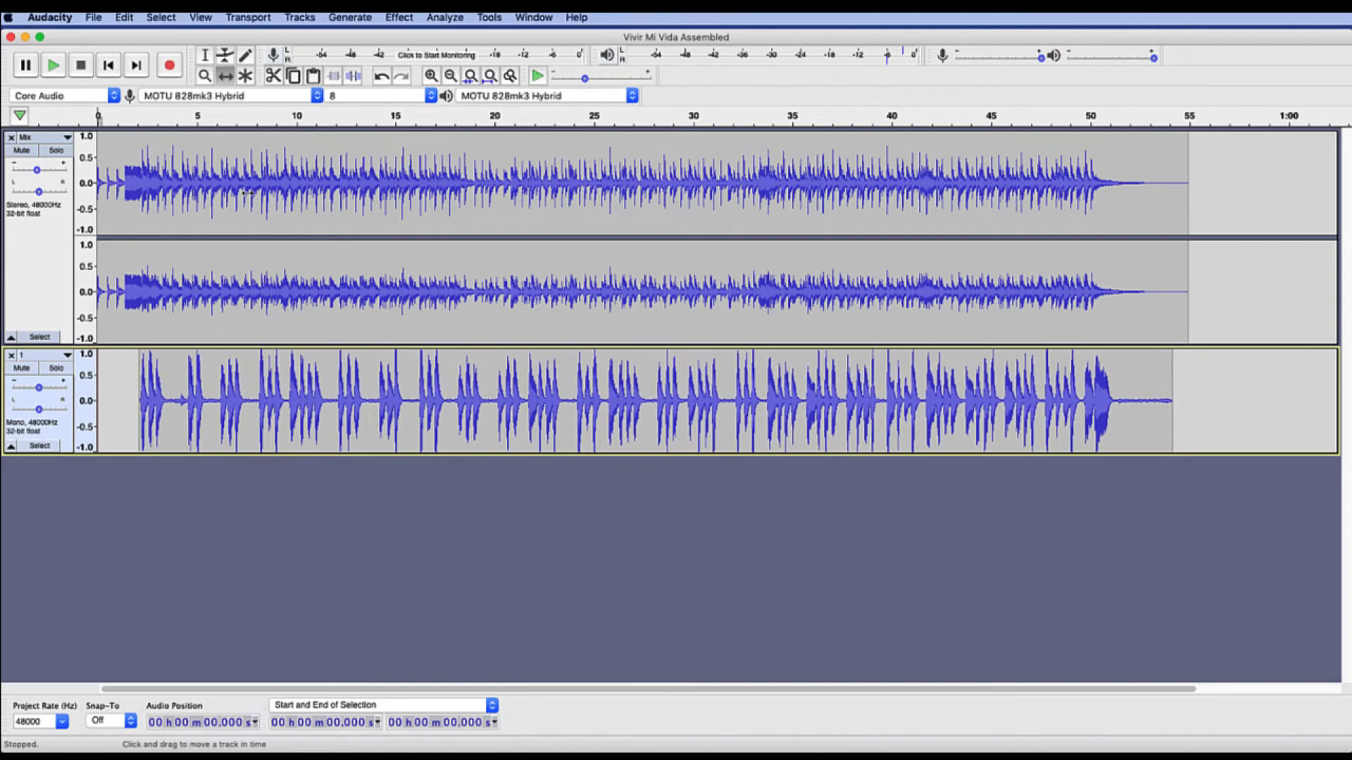
scroll(201, 313, "up", 4)
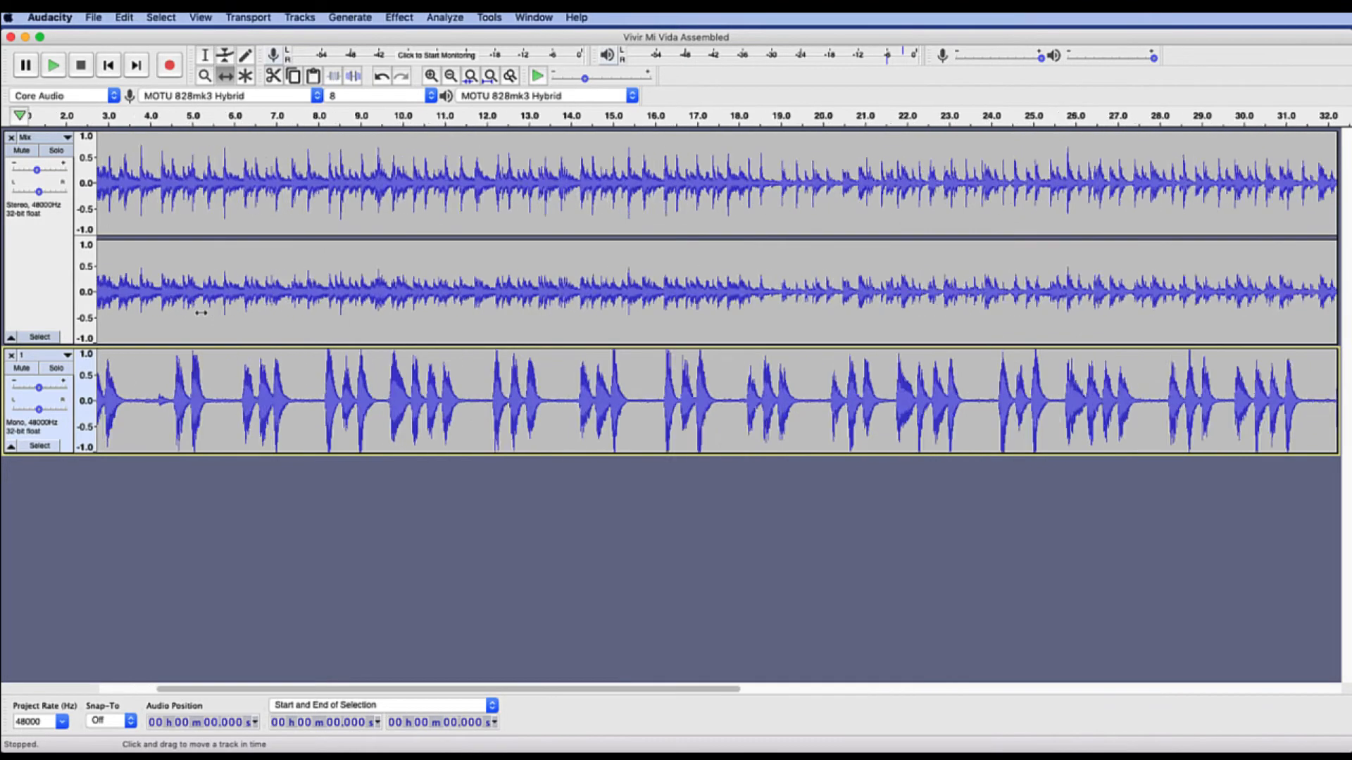
scroll(201, 313, "left", 10)
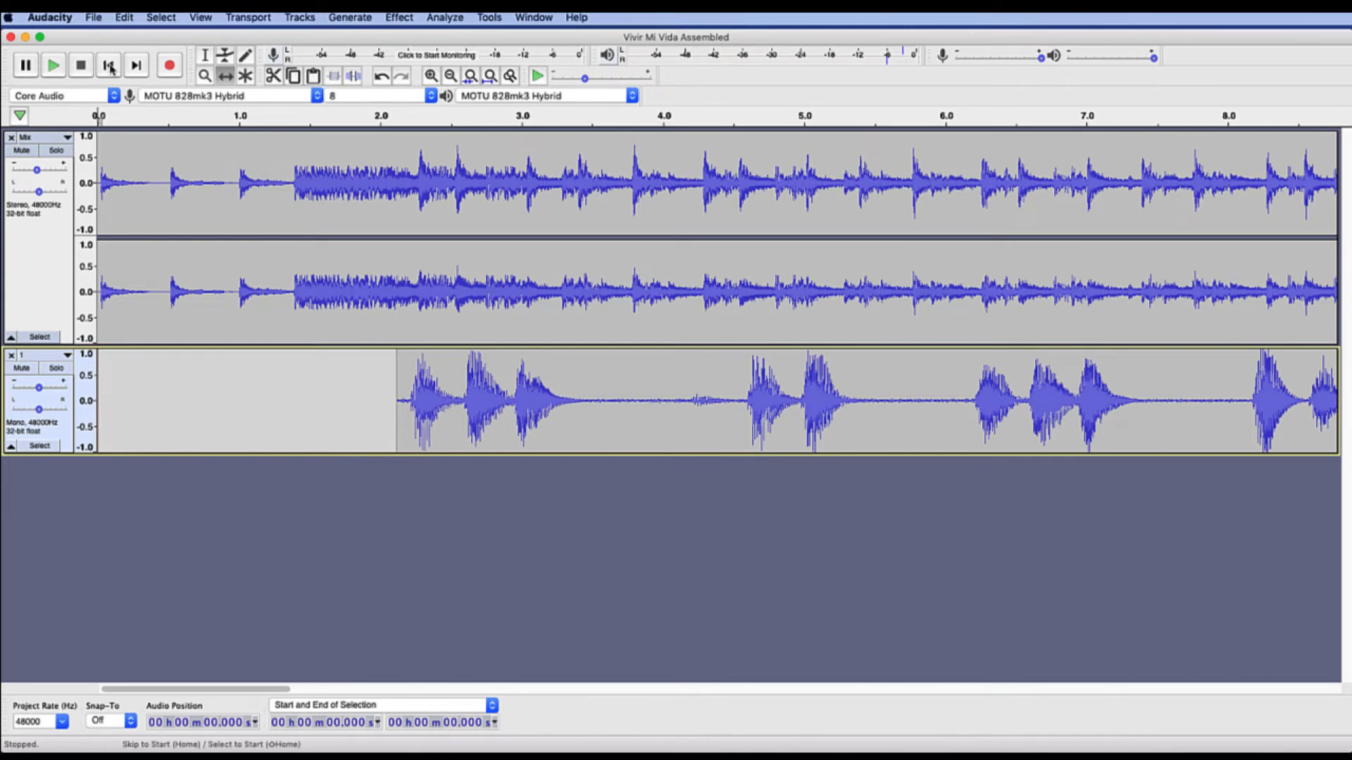
key("space")
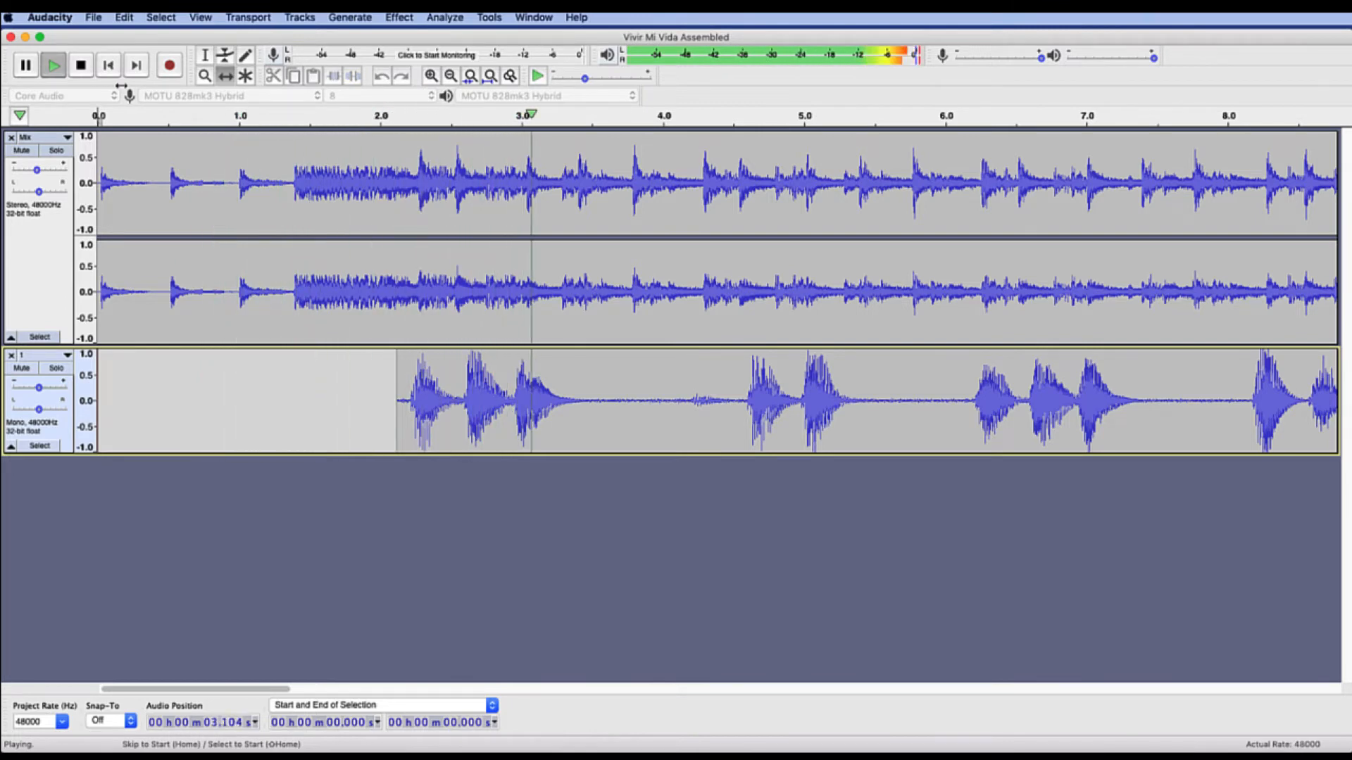
key("space")
Fine-tune track 1's clip start to about 1.87 s, replaying it against the mix after each nudge
left_click_drag(415, 410, 364, 416)
key("space")
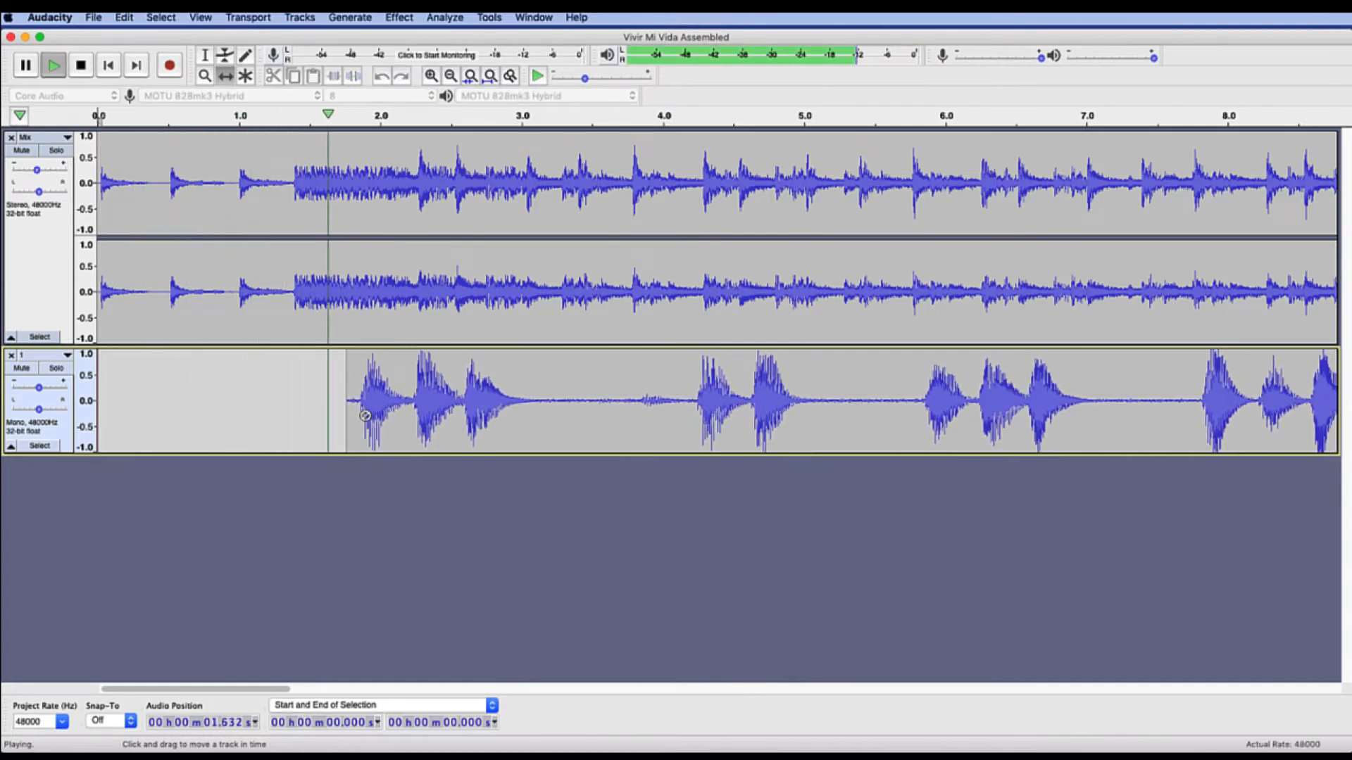
key("space")
left_click_drag(364, 415, 376, 416)
key("space")
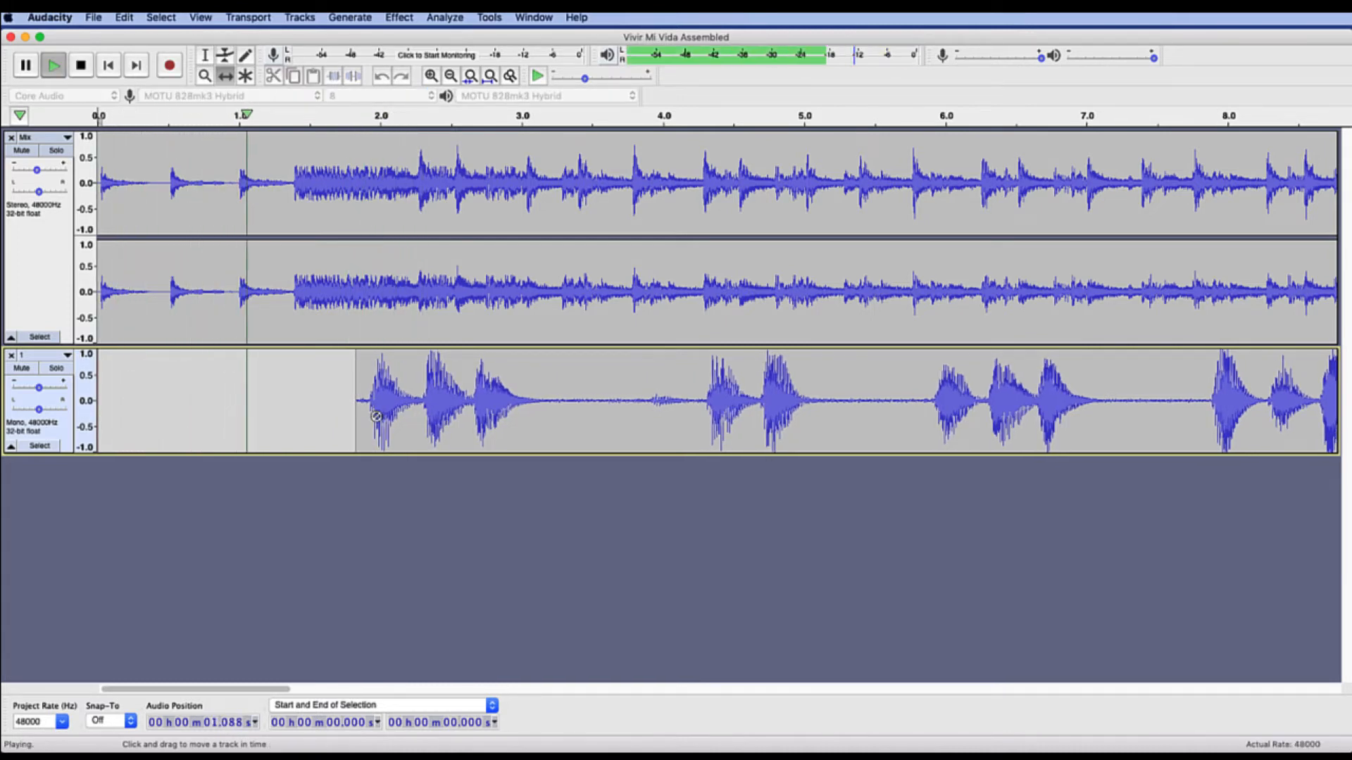
key("space")
left_click_drag(376, 416, 381, 418)
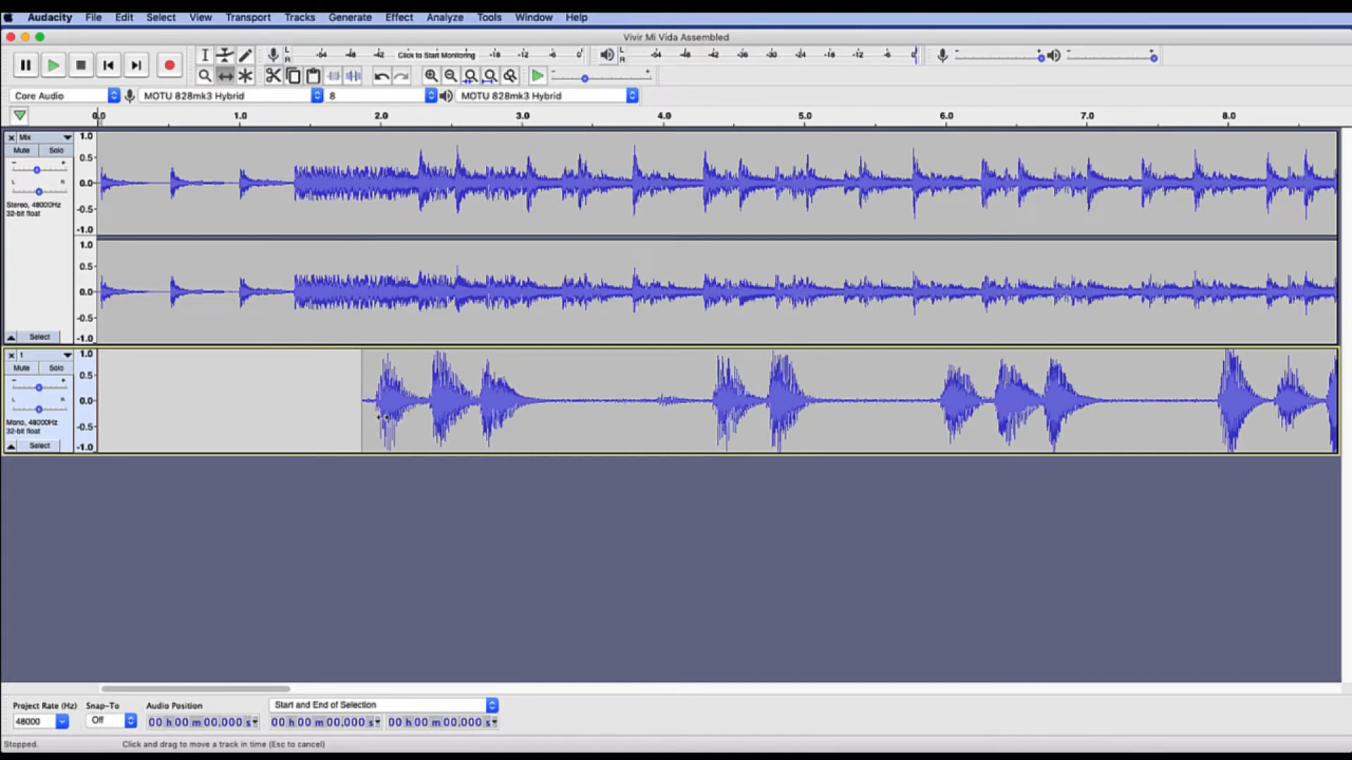
key("space")
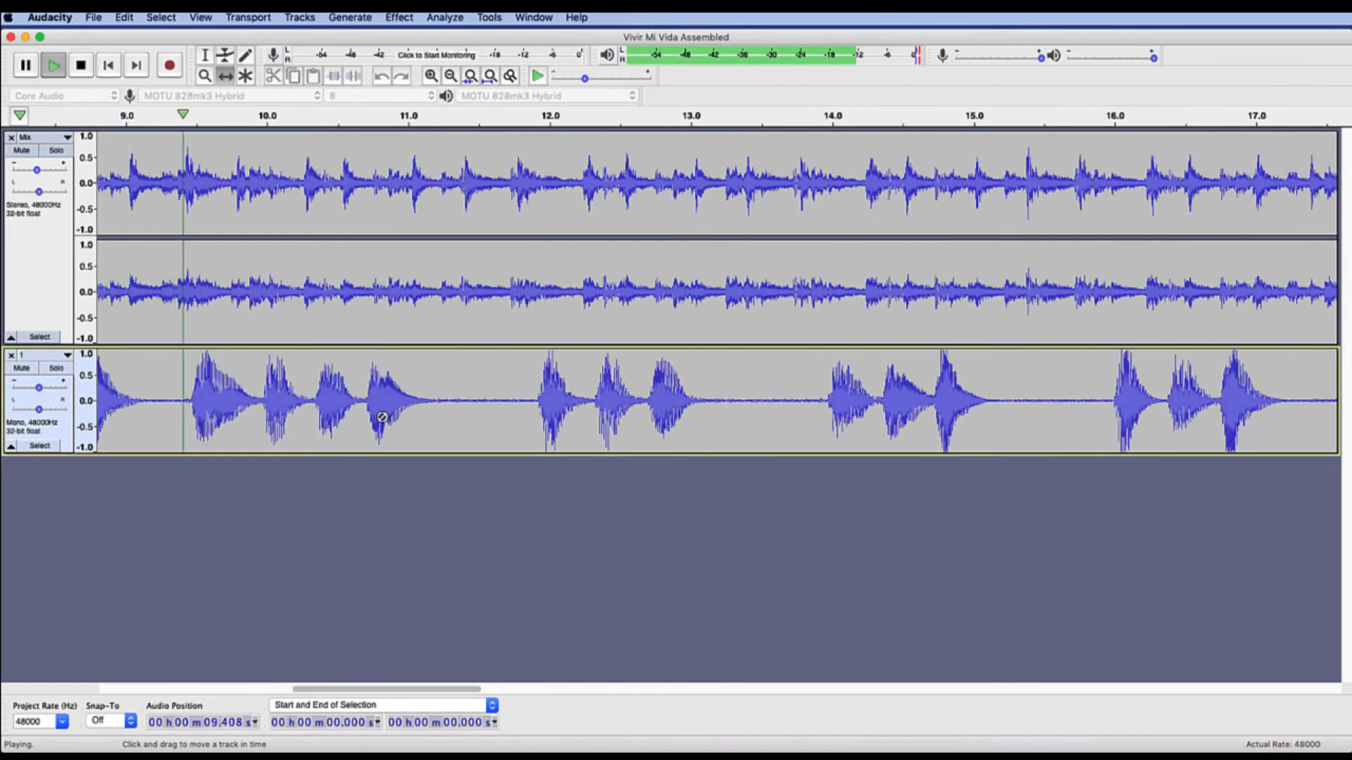
key("space")
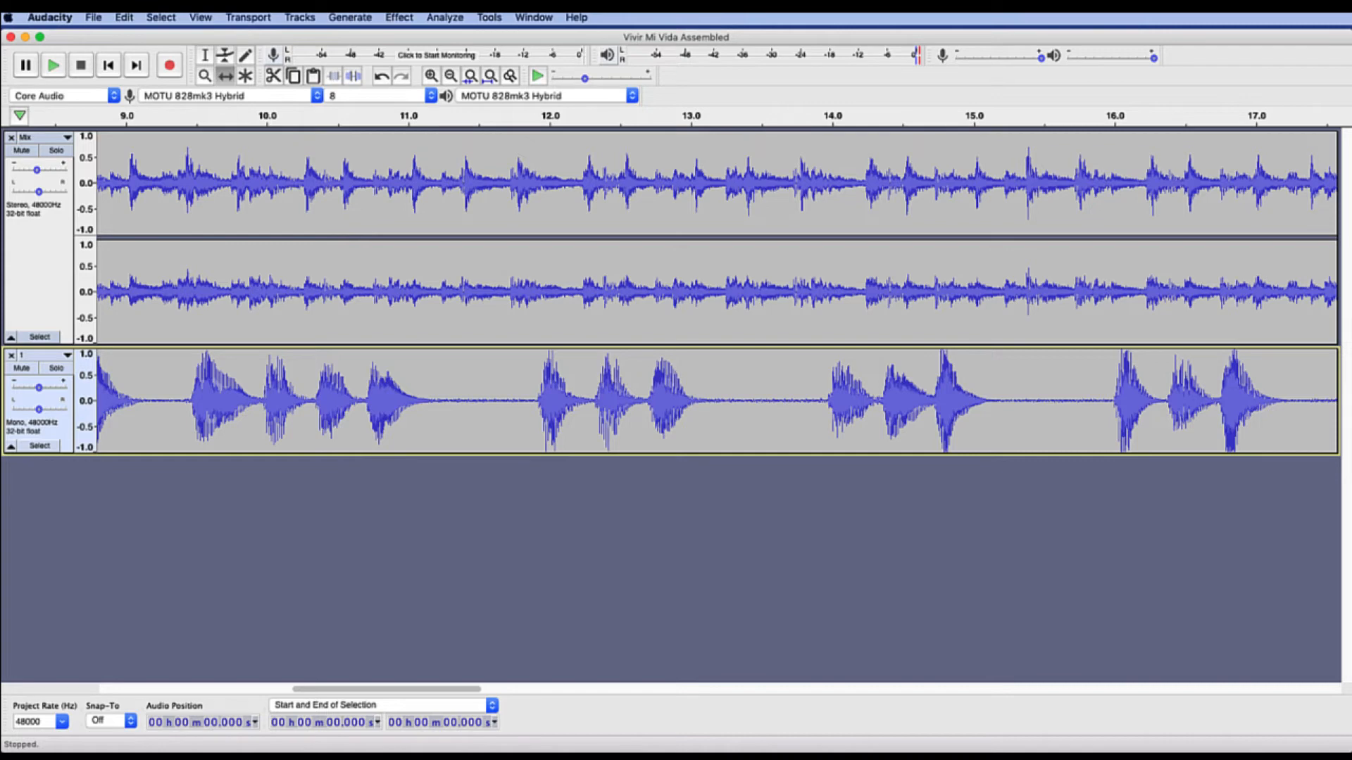
scroll(1324, 317, "left", 20)
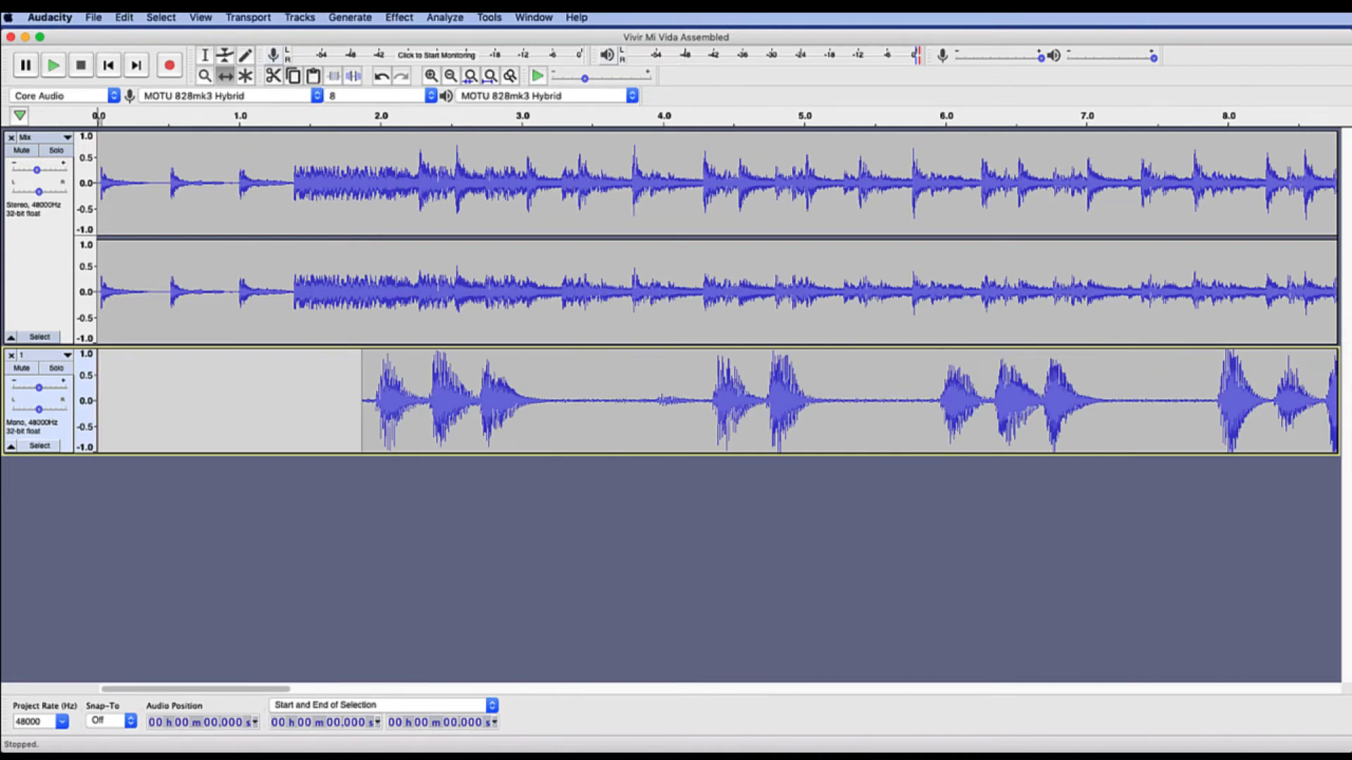
Import 2.mp3 below track 1 and delete its quiet lead-in, about the first 4 seconds
key("super+Tab")
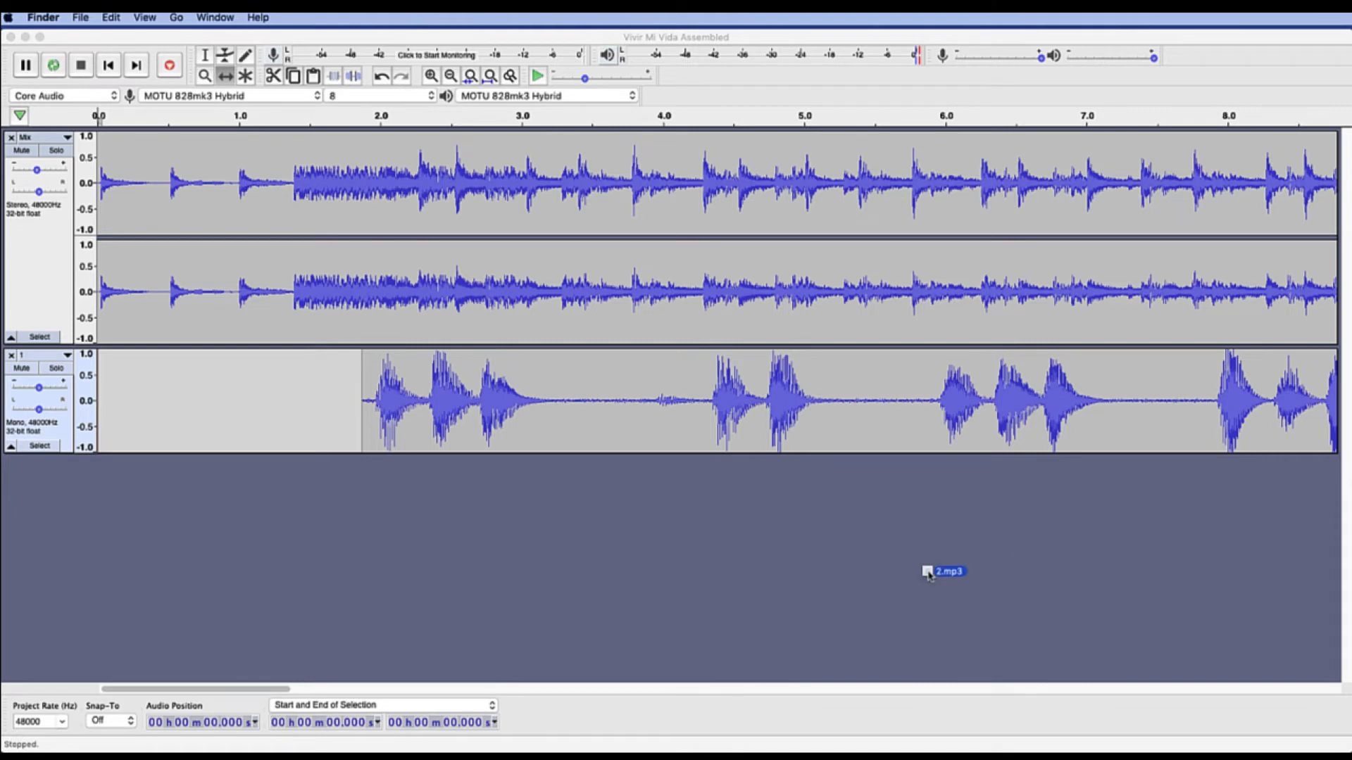
left_click_drag(258, 516, 259, 519)
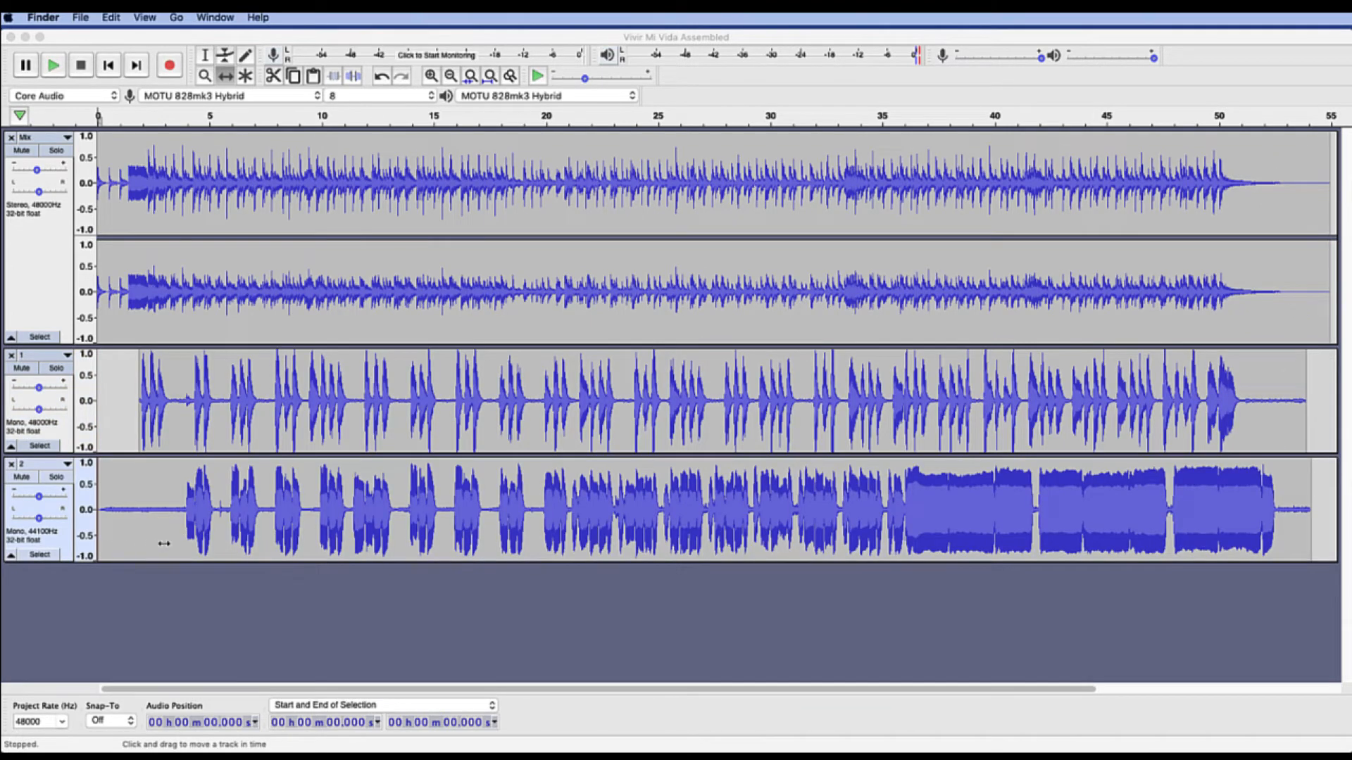
left_click(164, 487)
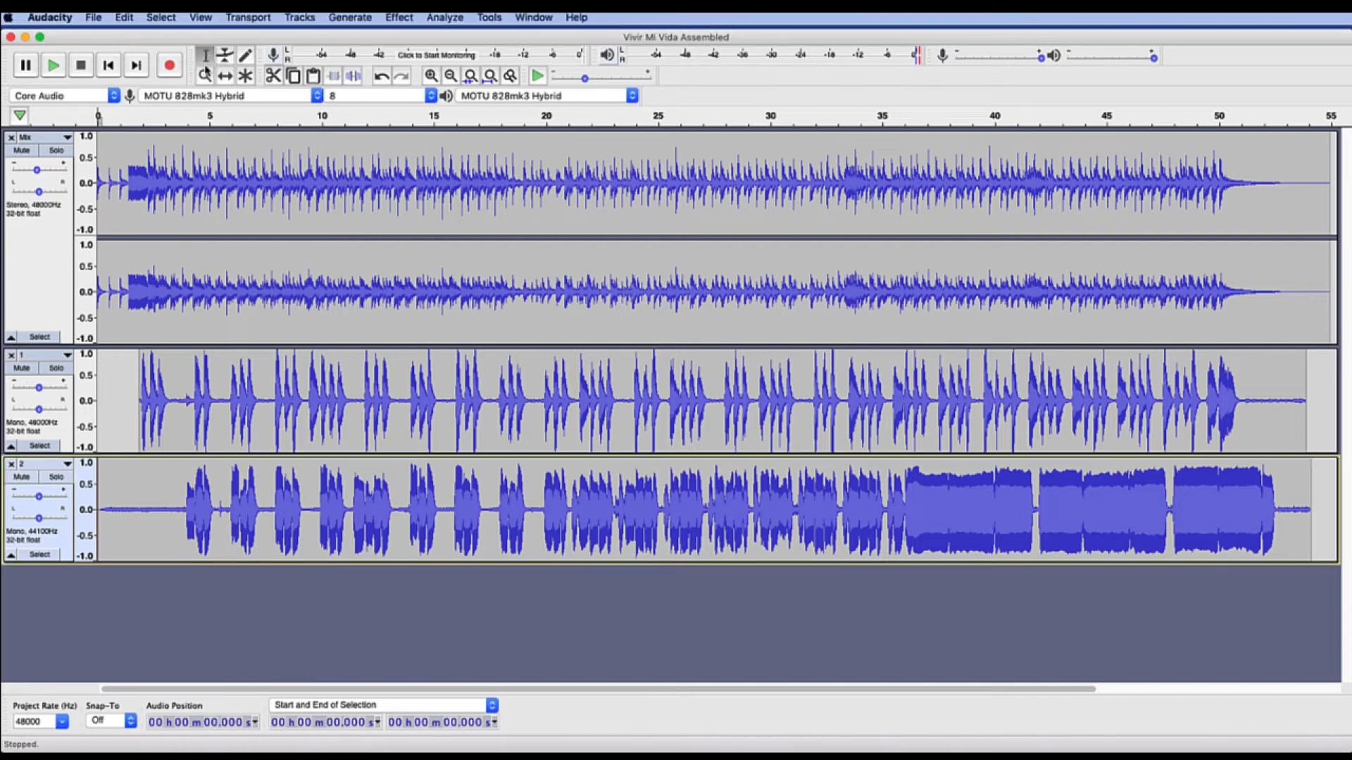
left_click_drag(185, 532, 99, 532)
key("Delete")
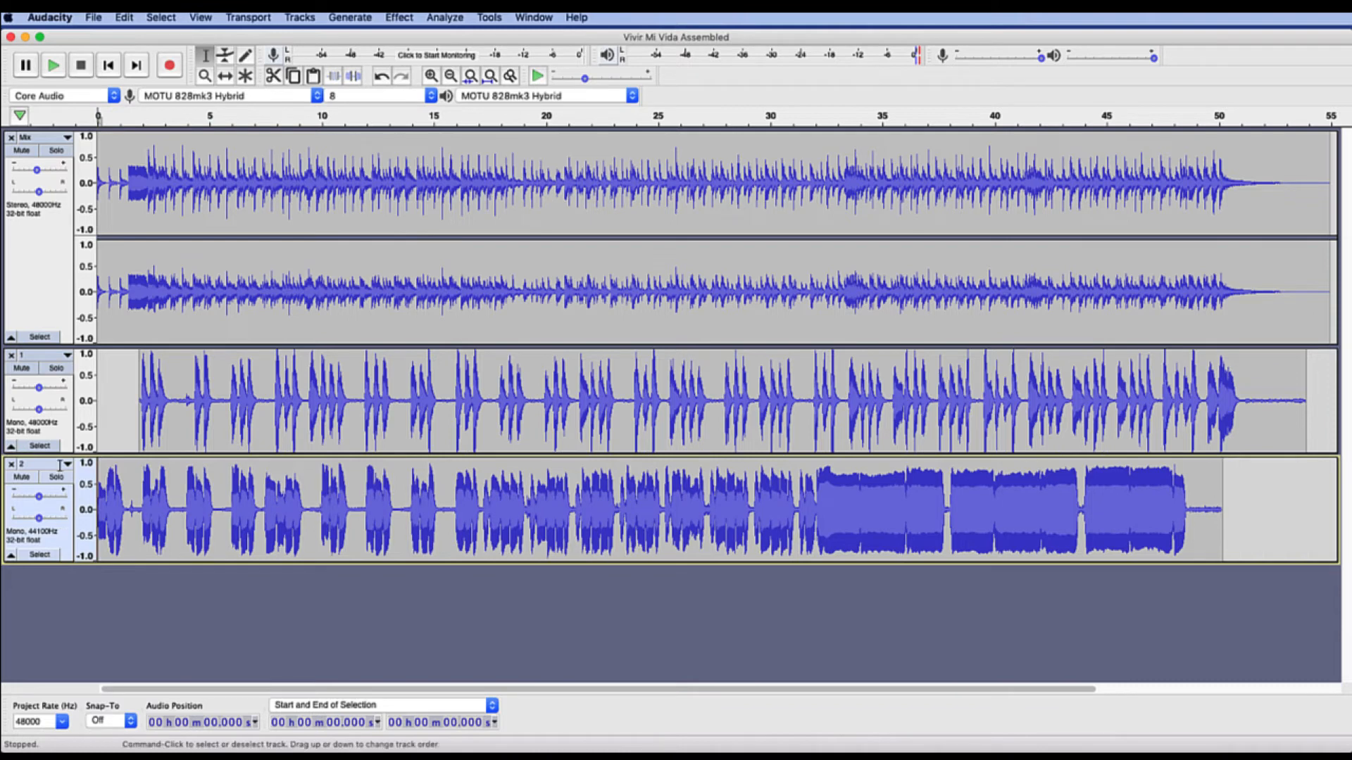
Time-shift track 2's clip to start at about 1.87 s, level with the start of track 1's clip
left_click(226, 75)
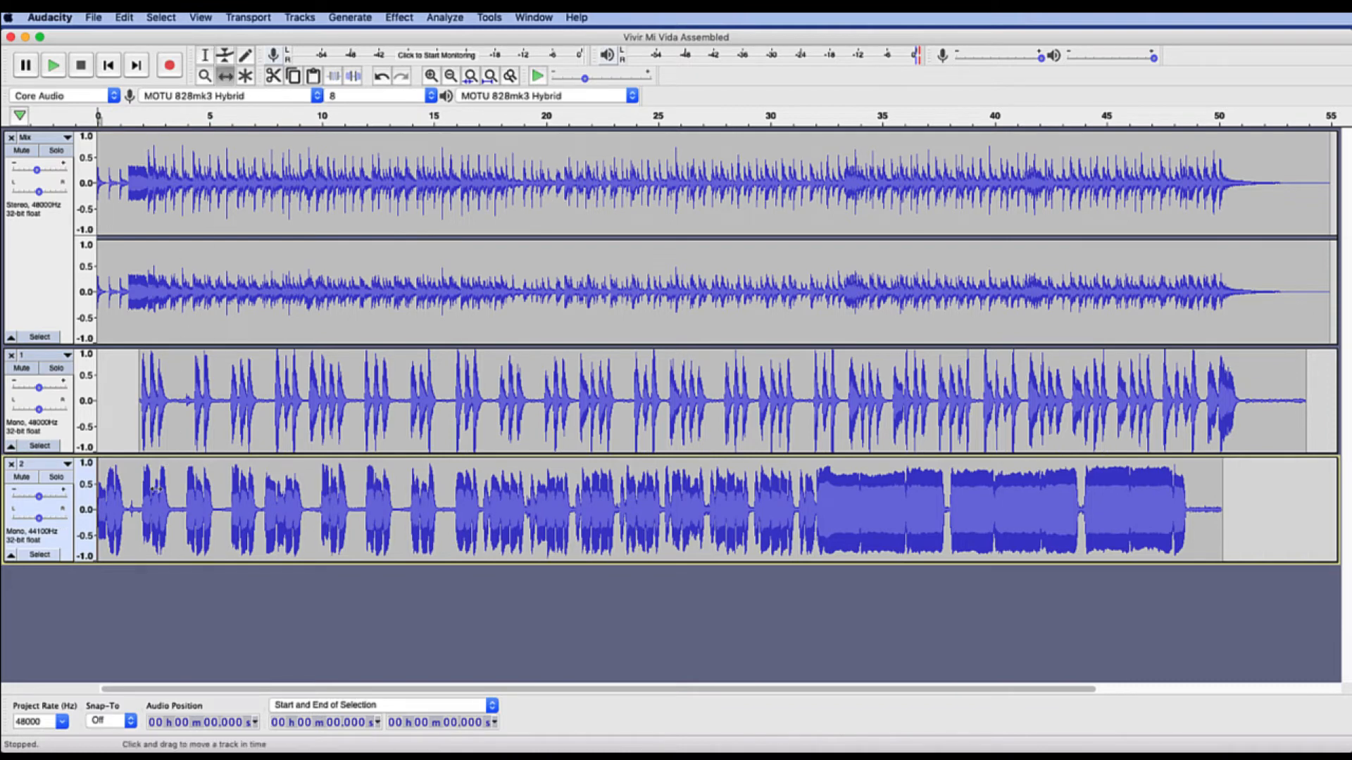
left_click_drag(139, 501, 183, 504)
scroll(182, 504, "up", 3)
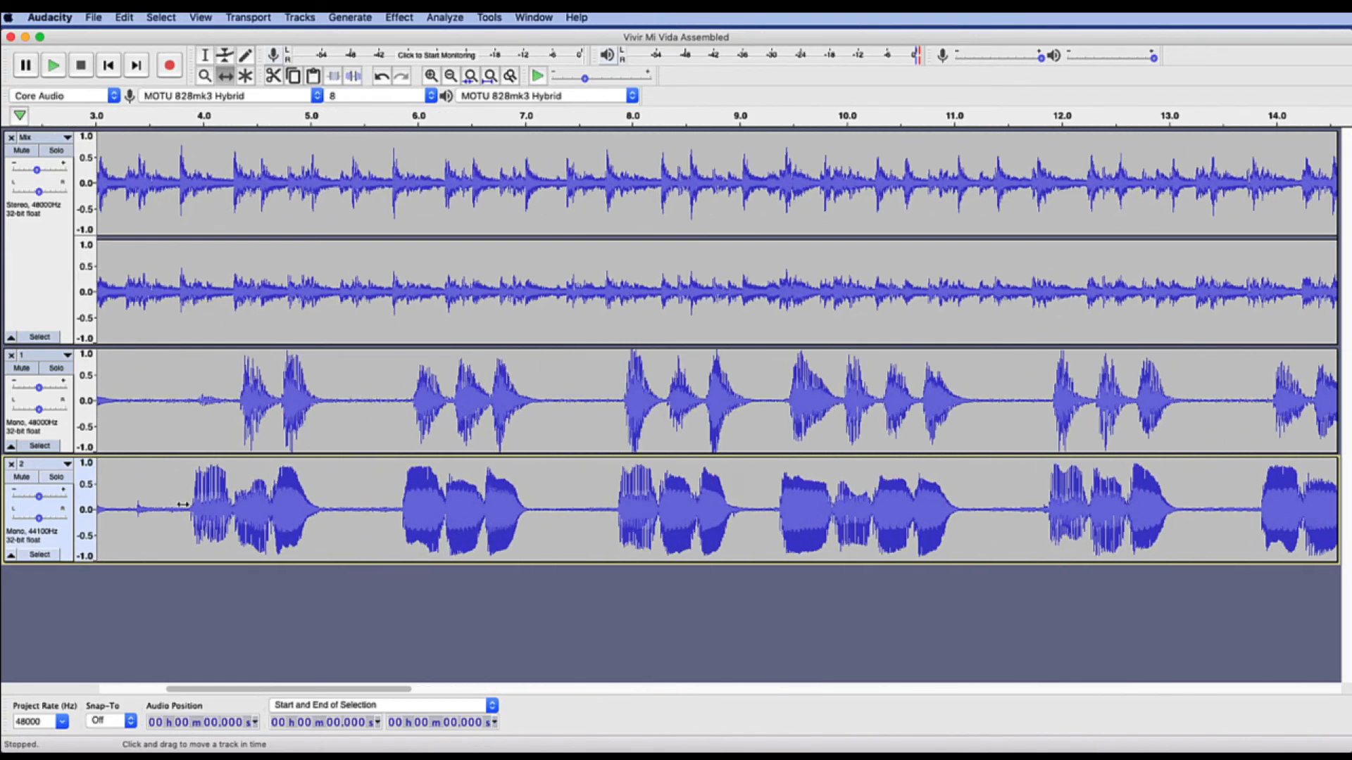
scroll(183, 504, "up", 1)
scroll(182, 504, "left", 5)
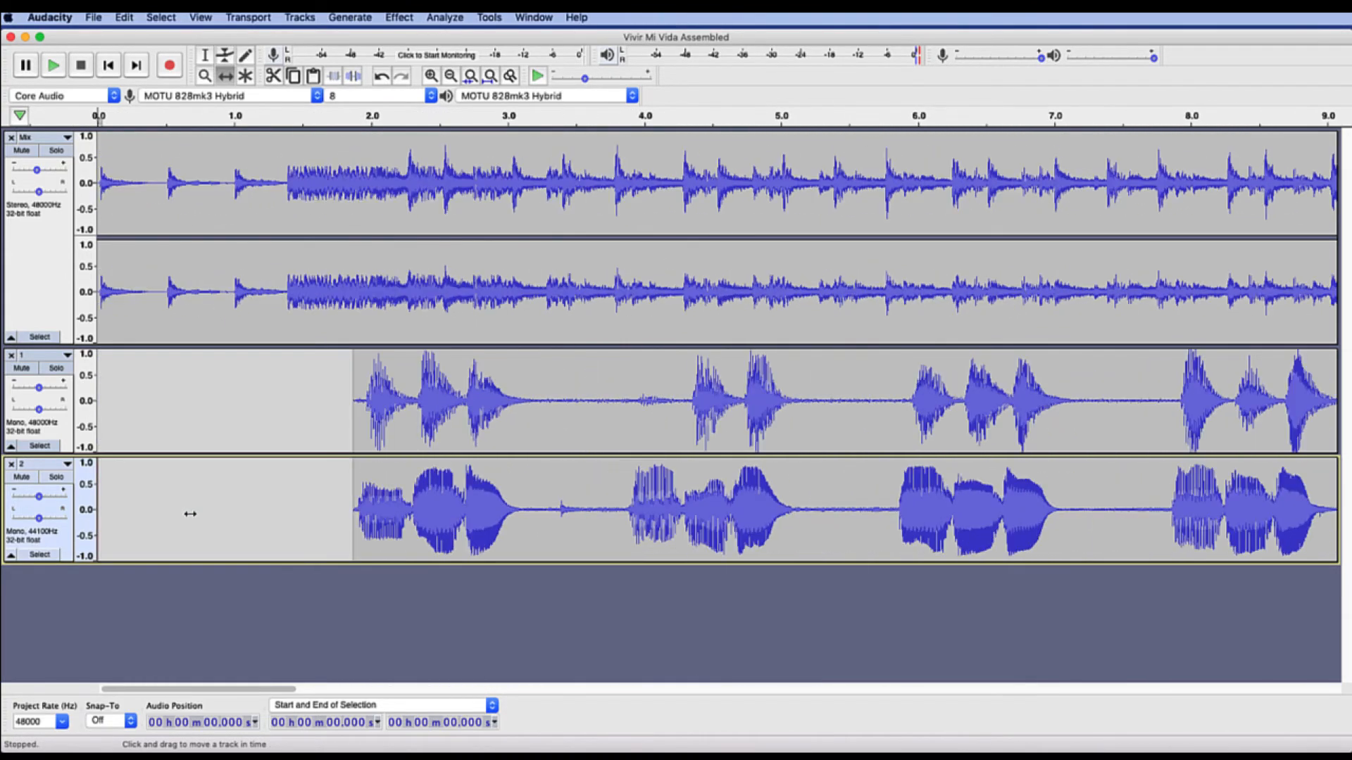
Fine-tune track 2's clip start to about 1.94 s, replaying it with the mix and track 1 between nudges
left_click_drag(378, 510, 386, 513)
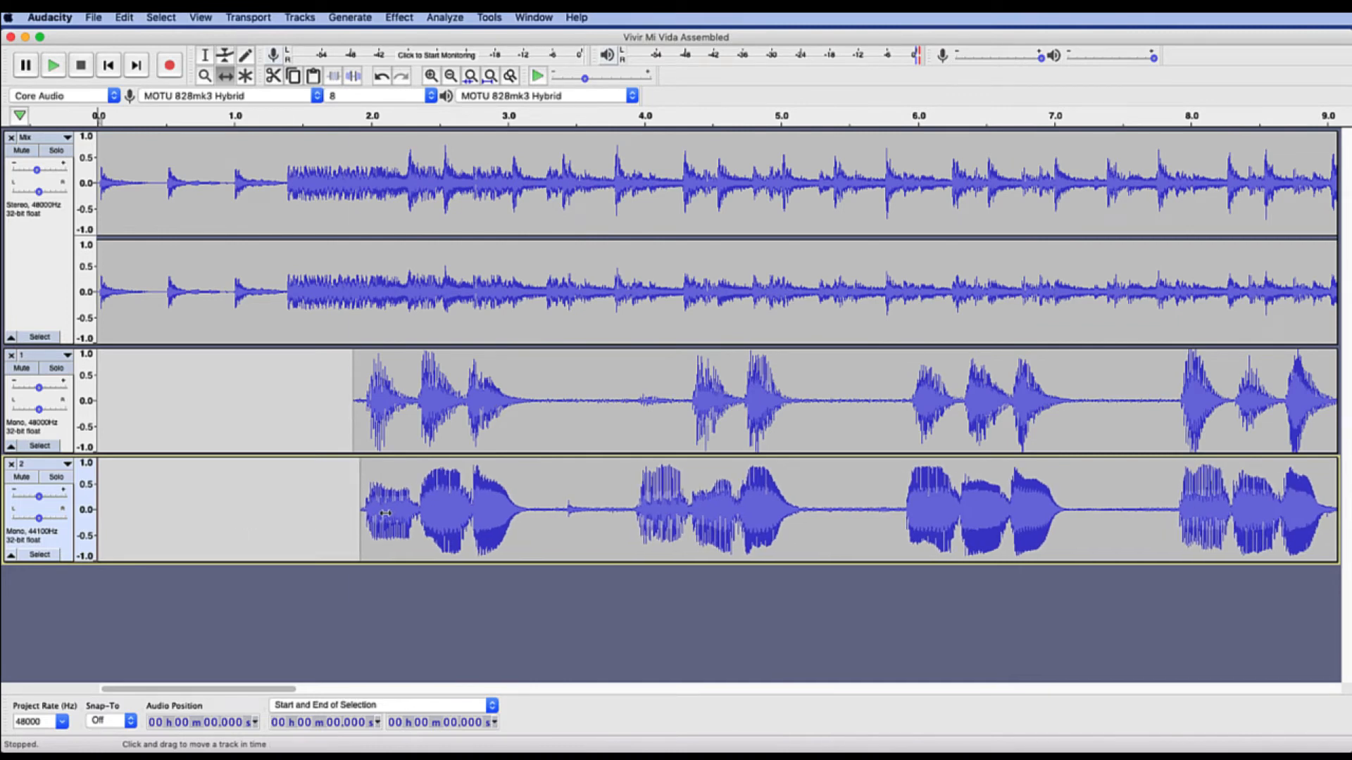
key("space")
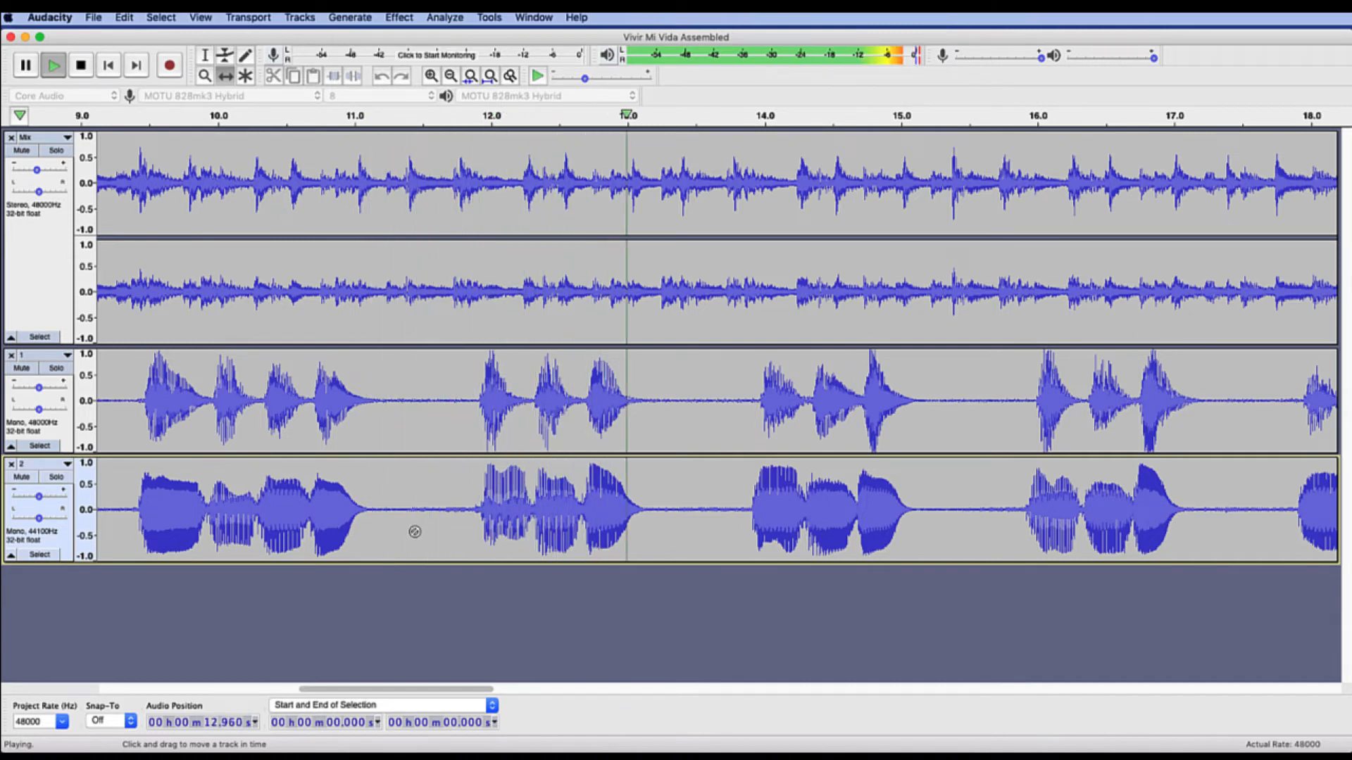
key("space")
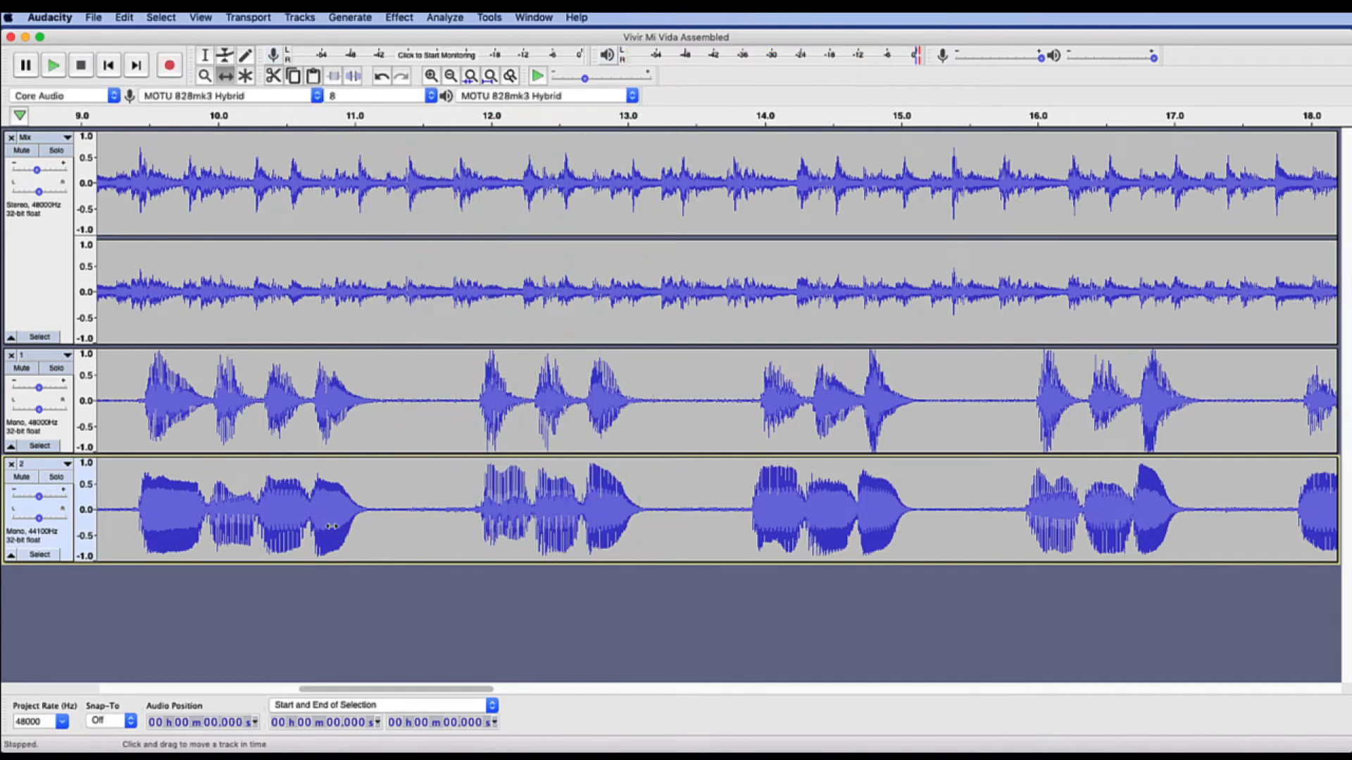
left_click_drag(331, 526, 329, 526)
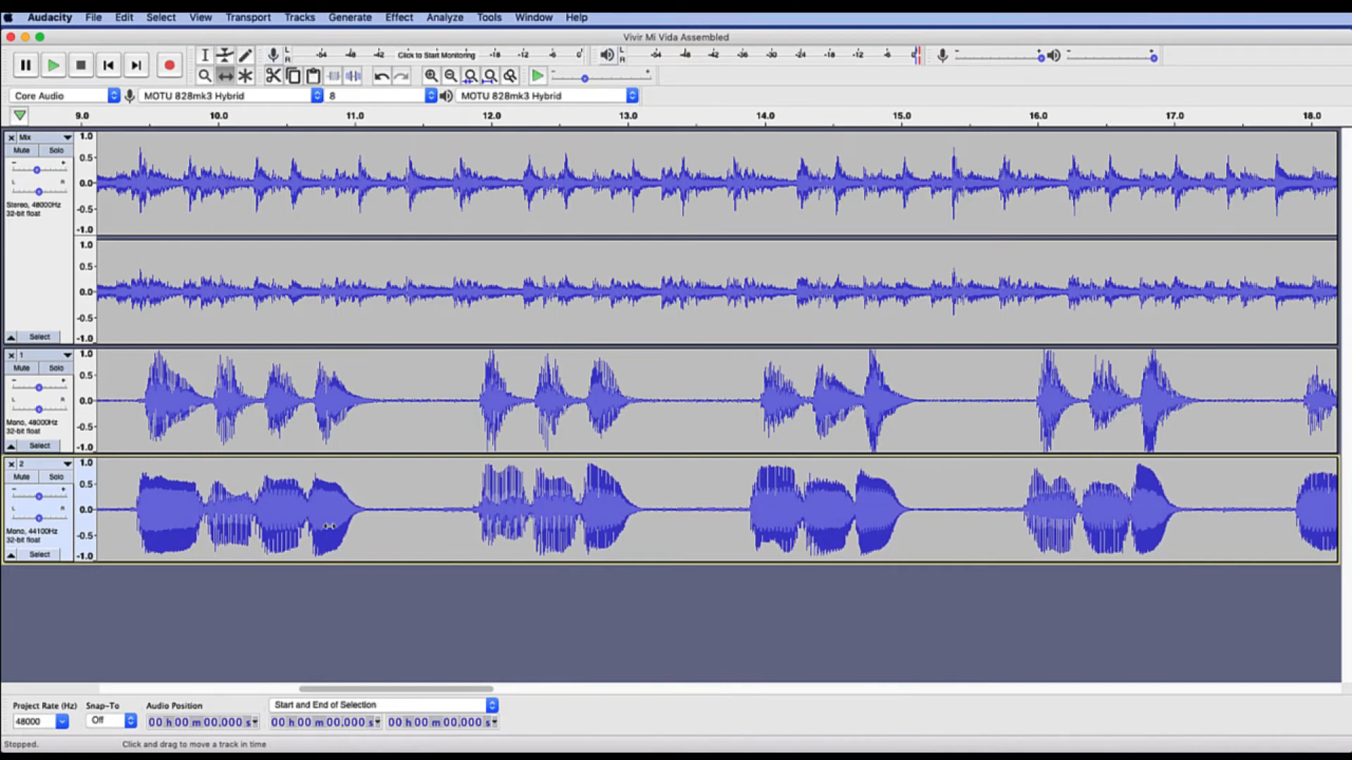
key("space")
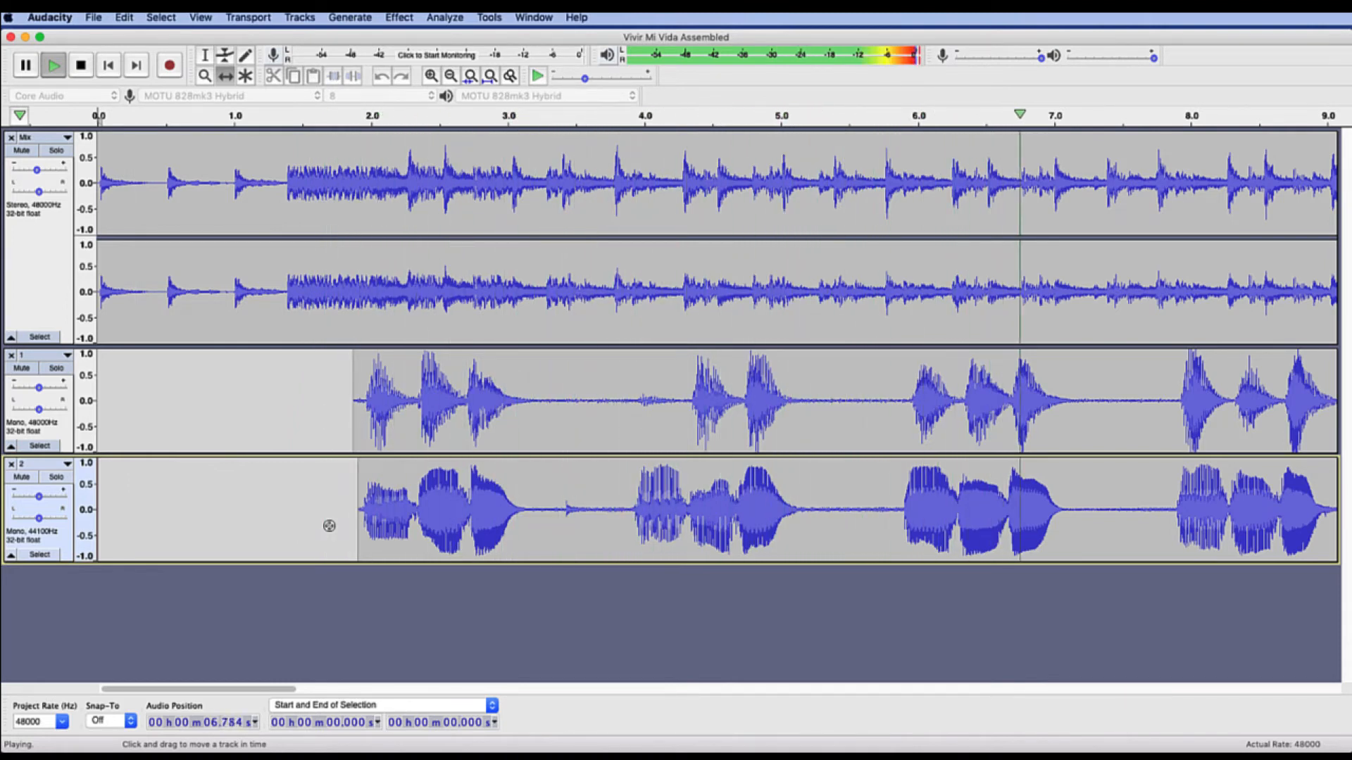
key("space")
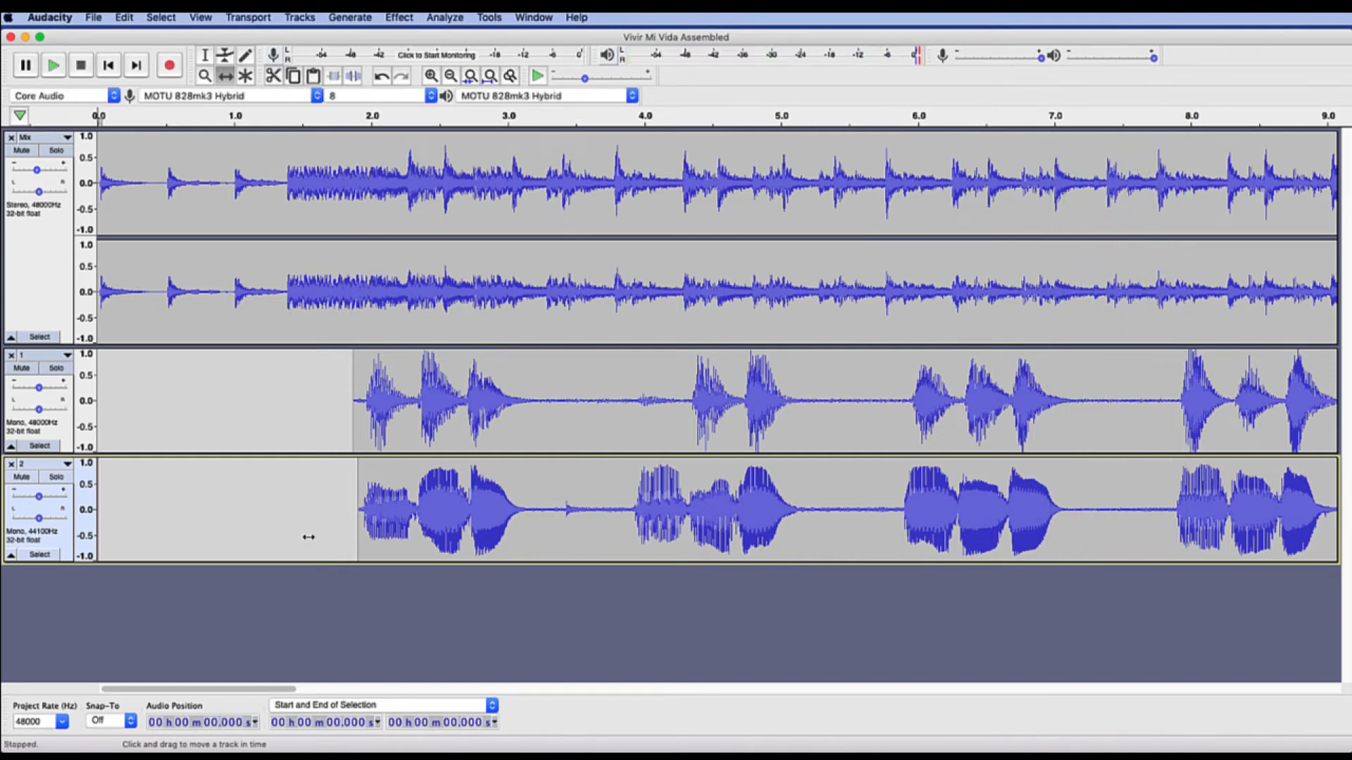
left_click_drag(368, 523, 376, 523)
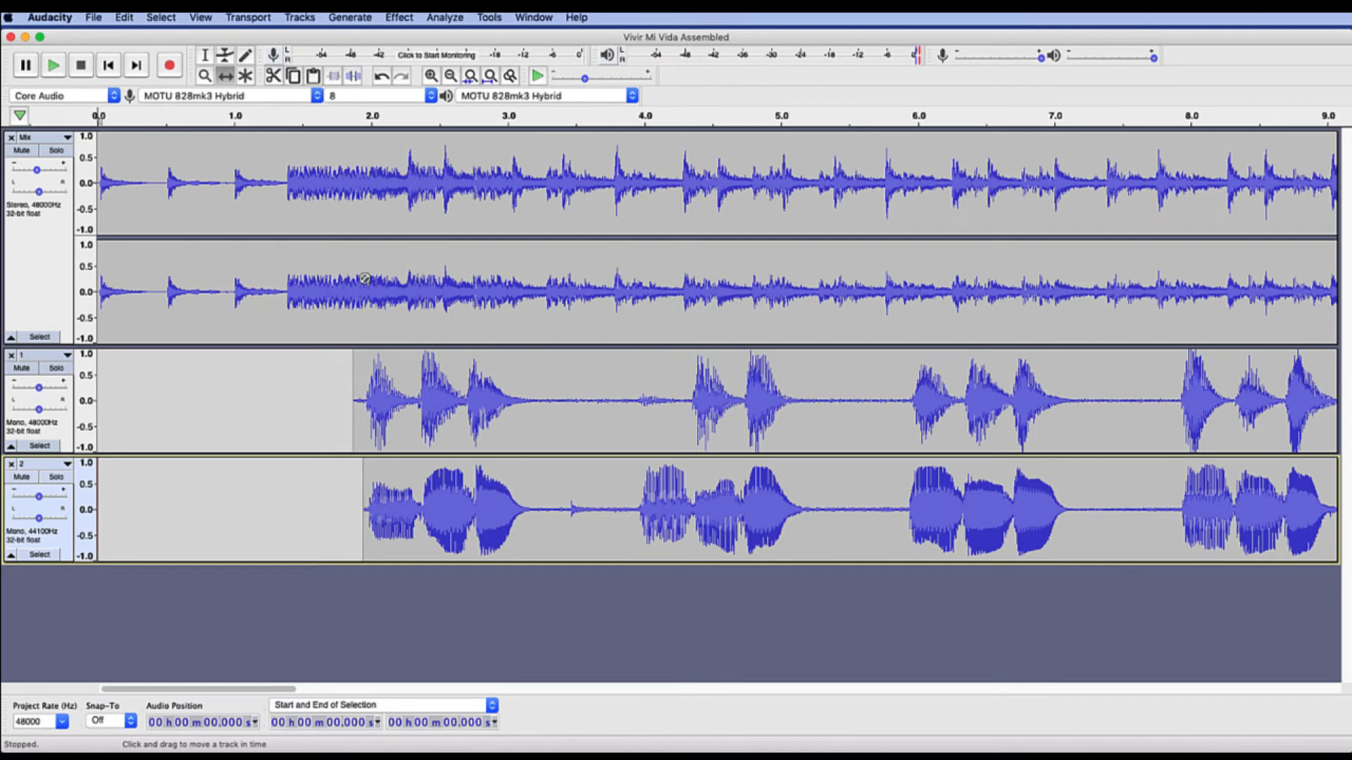
key("space")
Lower the gain of tracks 1 and 2, and play the project to check their balance with the mix
left_click_drag(39, 390, 26, 392)
left_click_drag(38, 497, 32, 501)
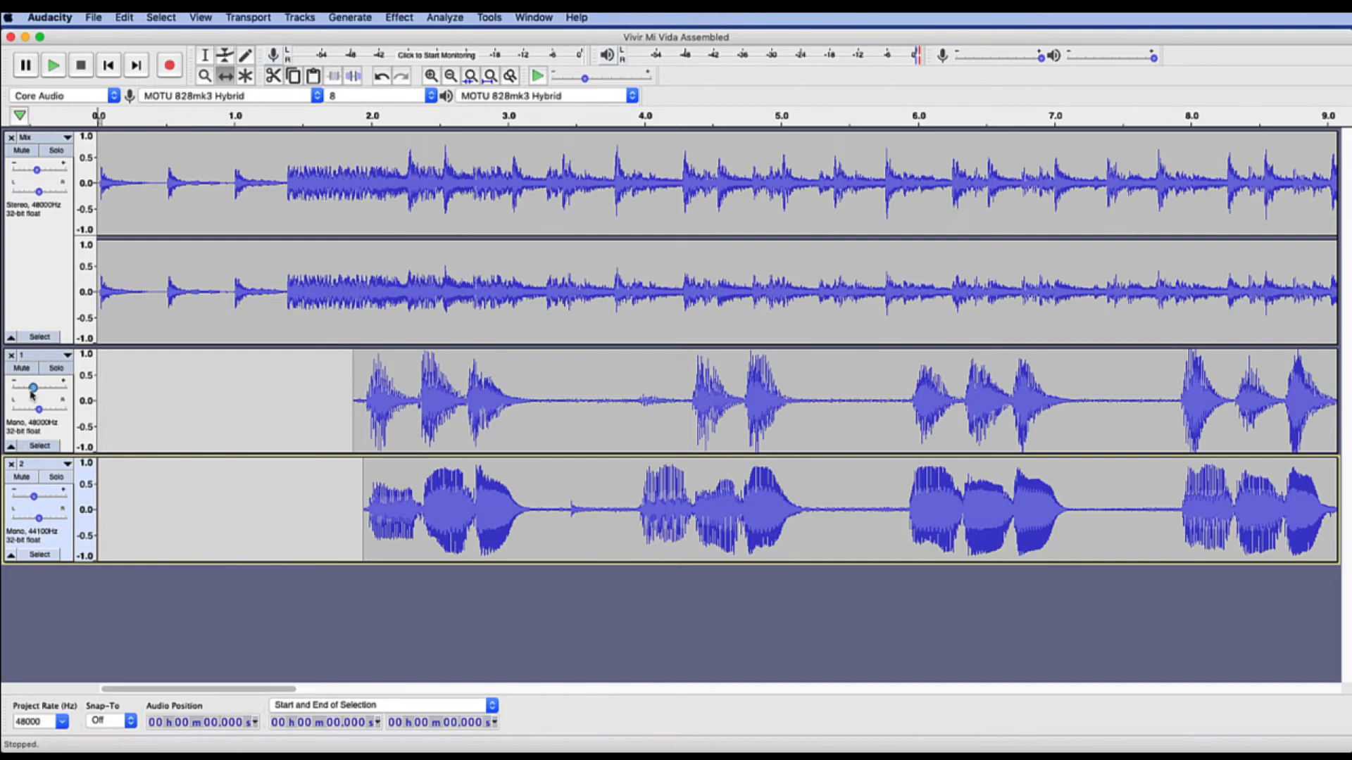
left_click_drag(31, 393, 34, 395)
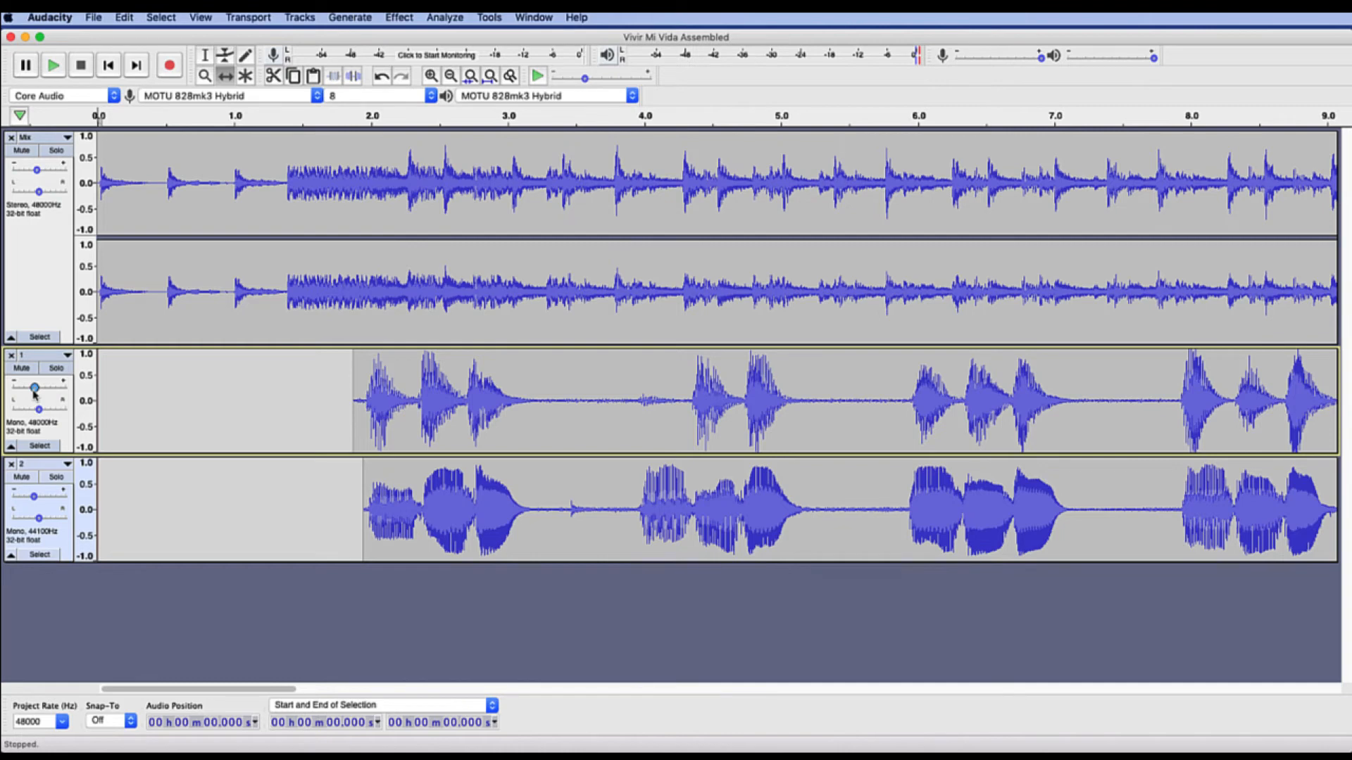
key("space")
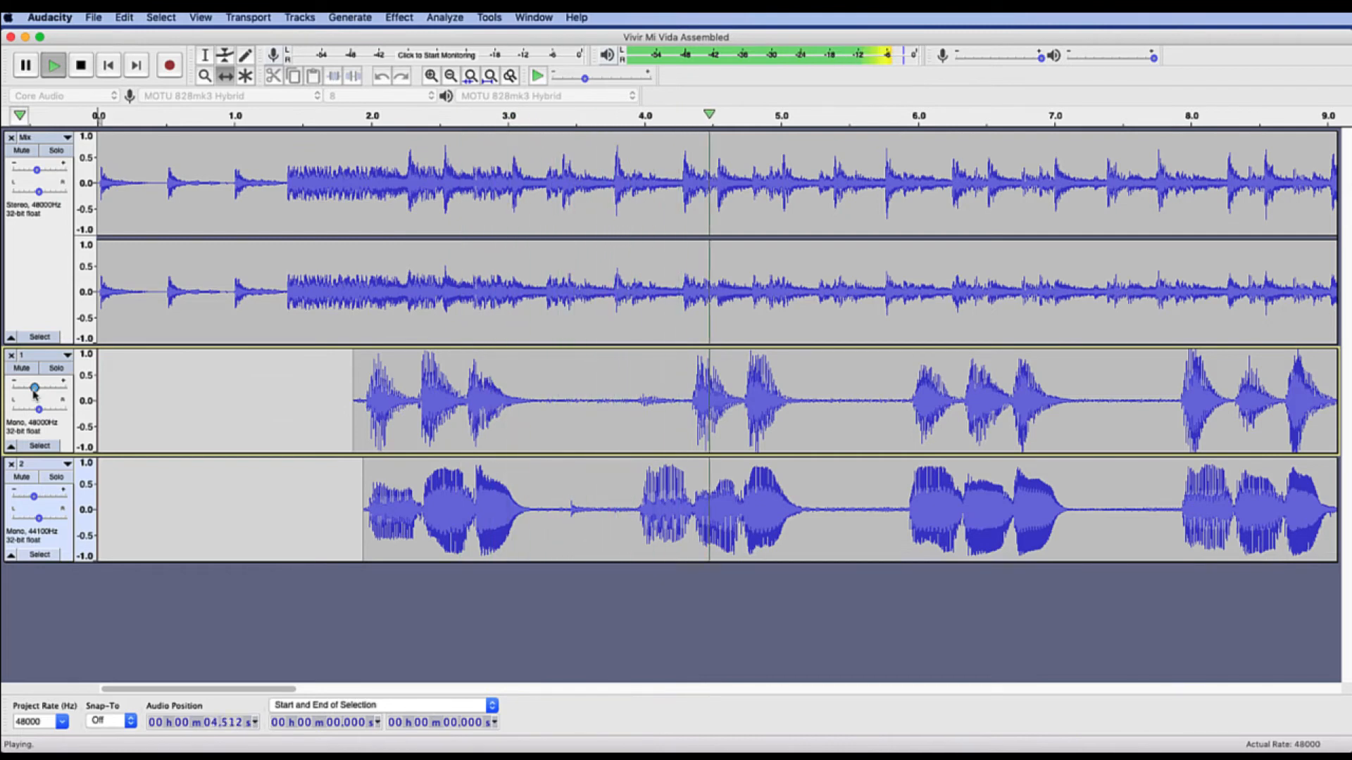
key("space")
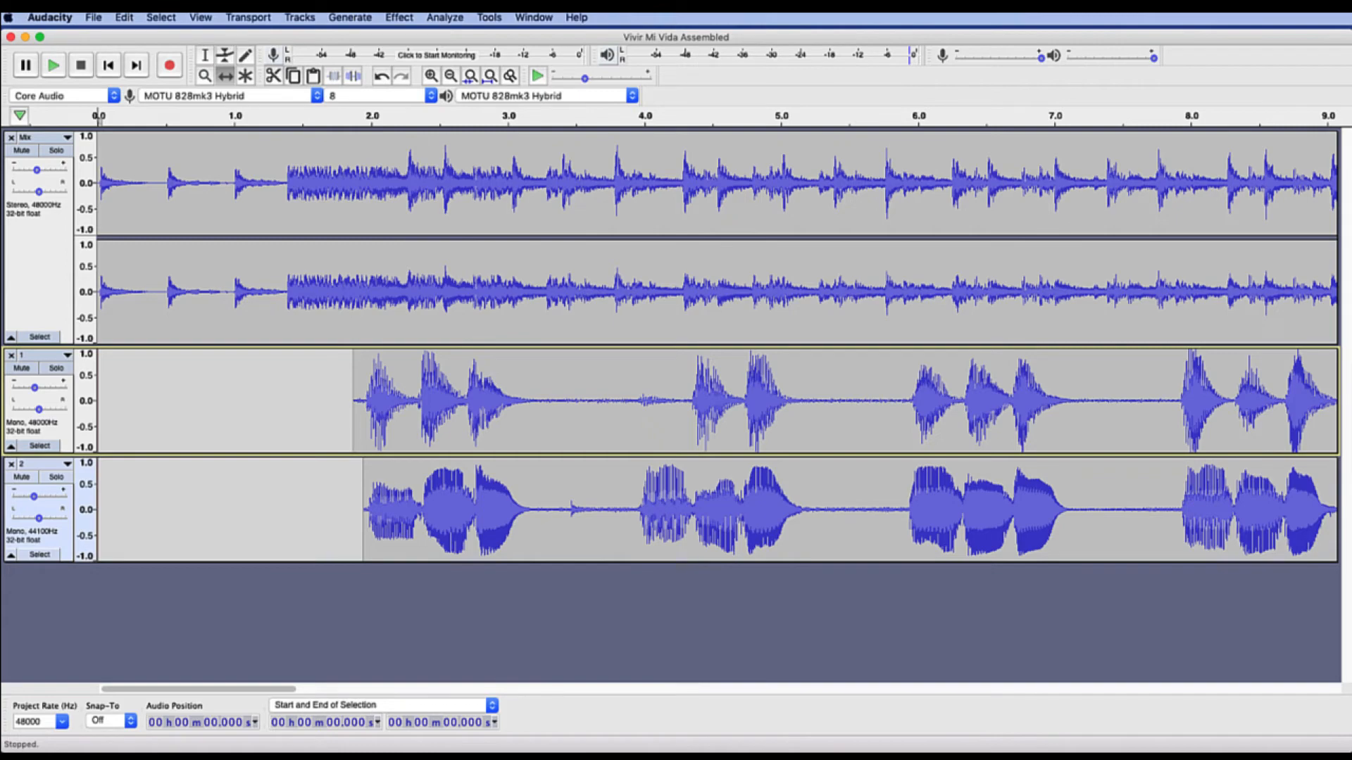
Import recording 3 below track 2 and delete its quiet lead-in, about the first 6 seconds
left_click_drag(1101, 558, 716, 638)
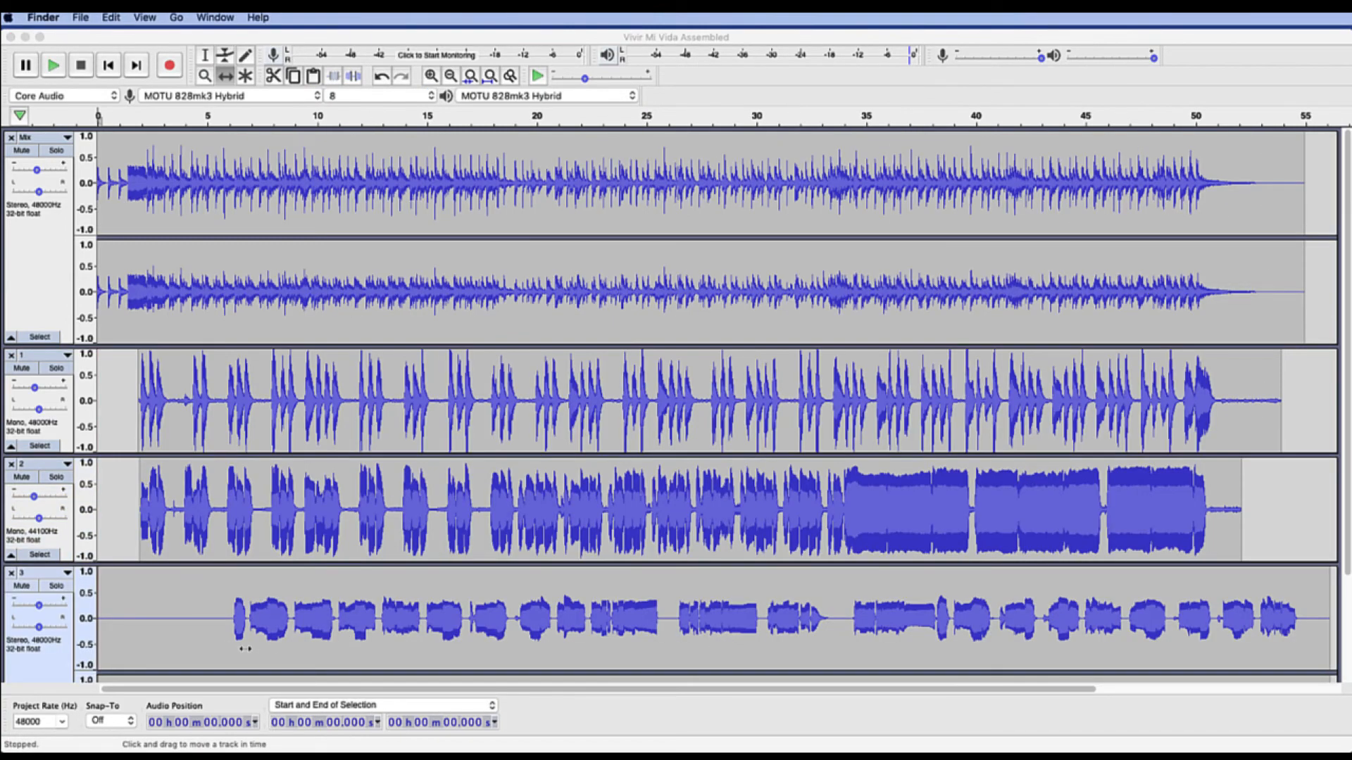
left_click(205, 55)
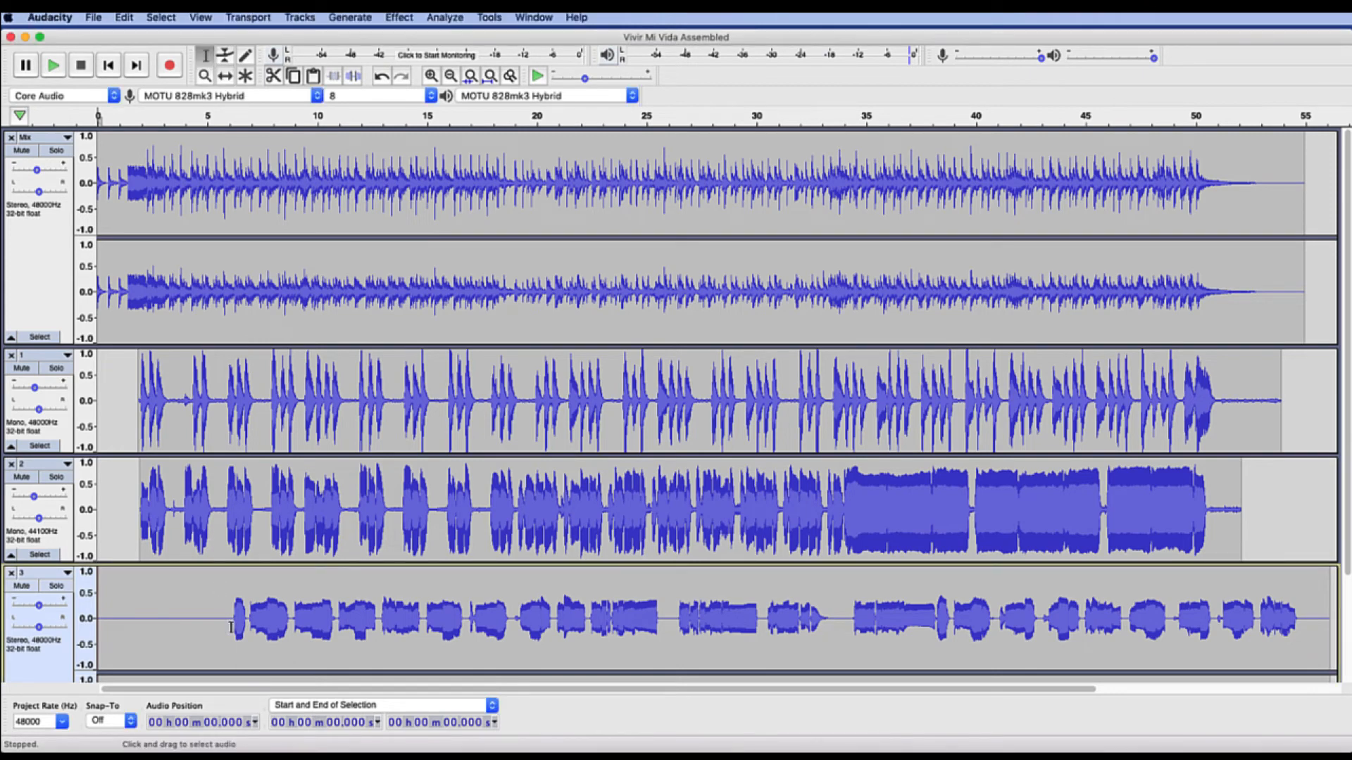
left_click_drag(231, 628, 33, 604)
key("Delete")
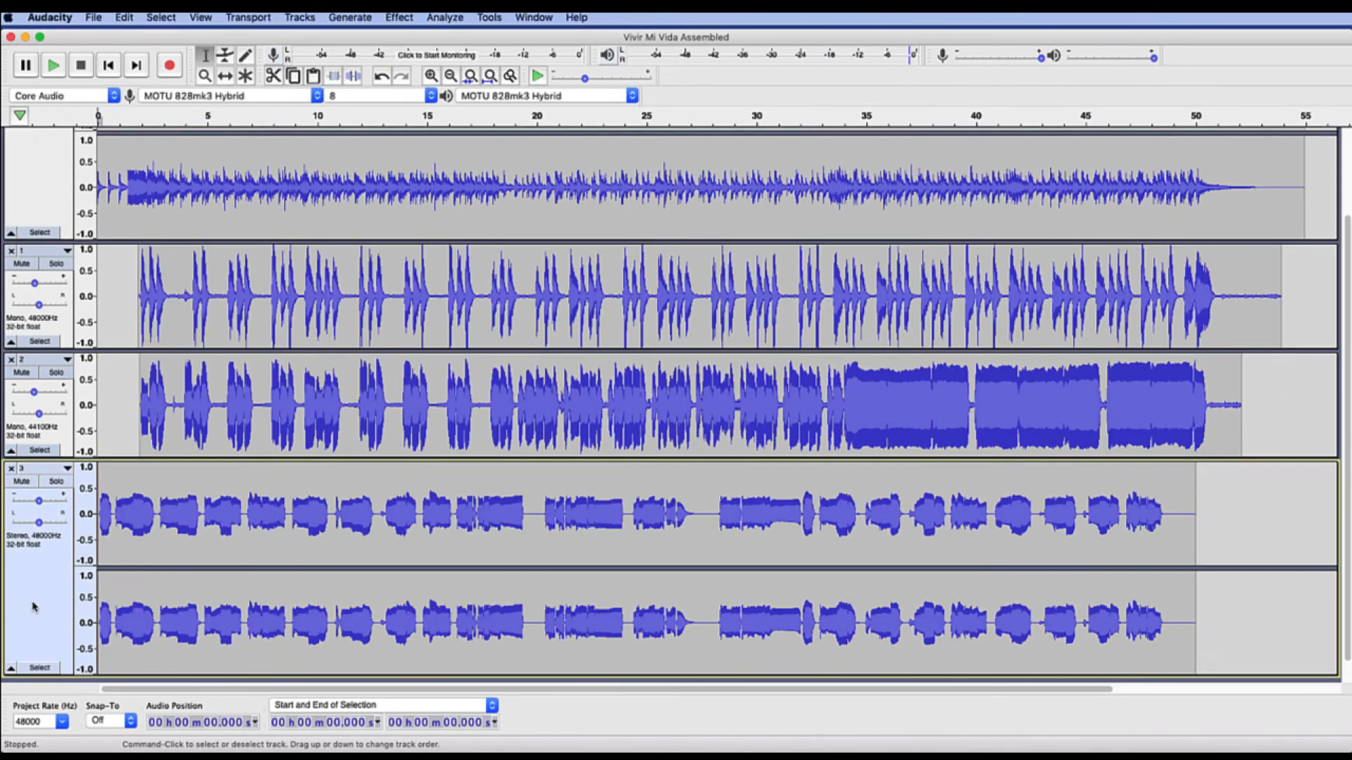
Time-shift track 3's clip to start at about 1.87 s, level with the start of track 1's clip
left_click(225, 76)
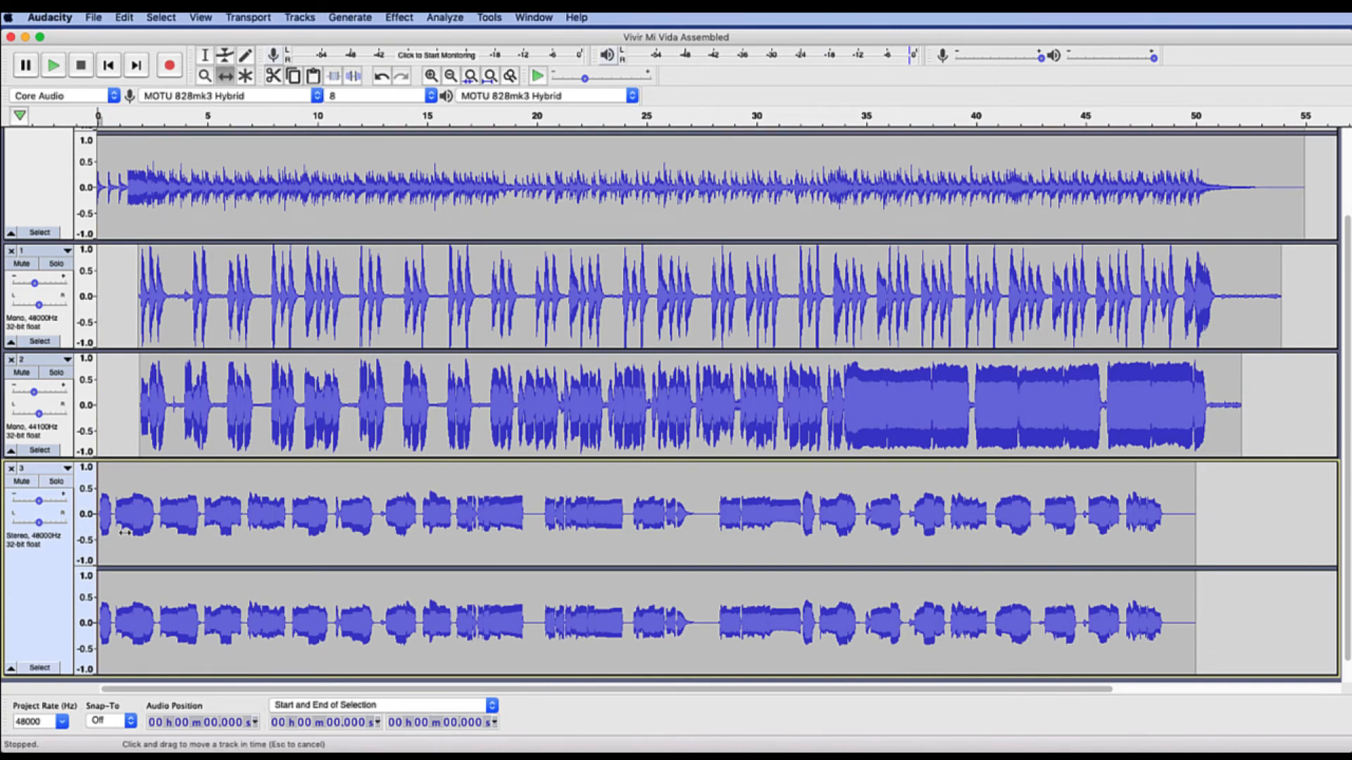
left_click_drag(125, 533, 165, 538)
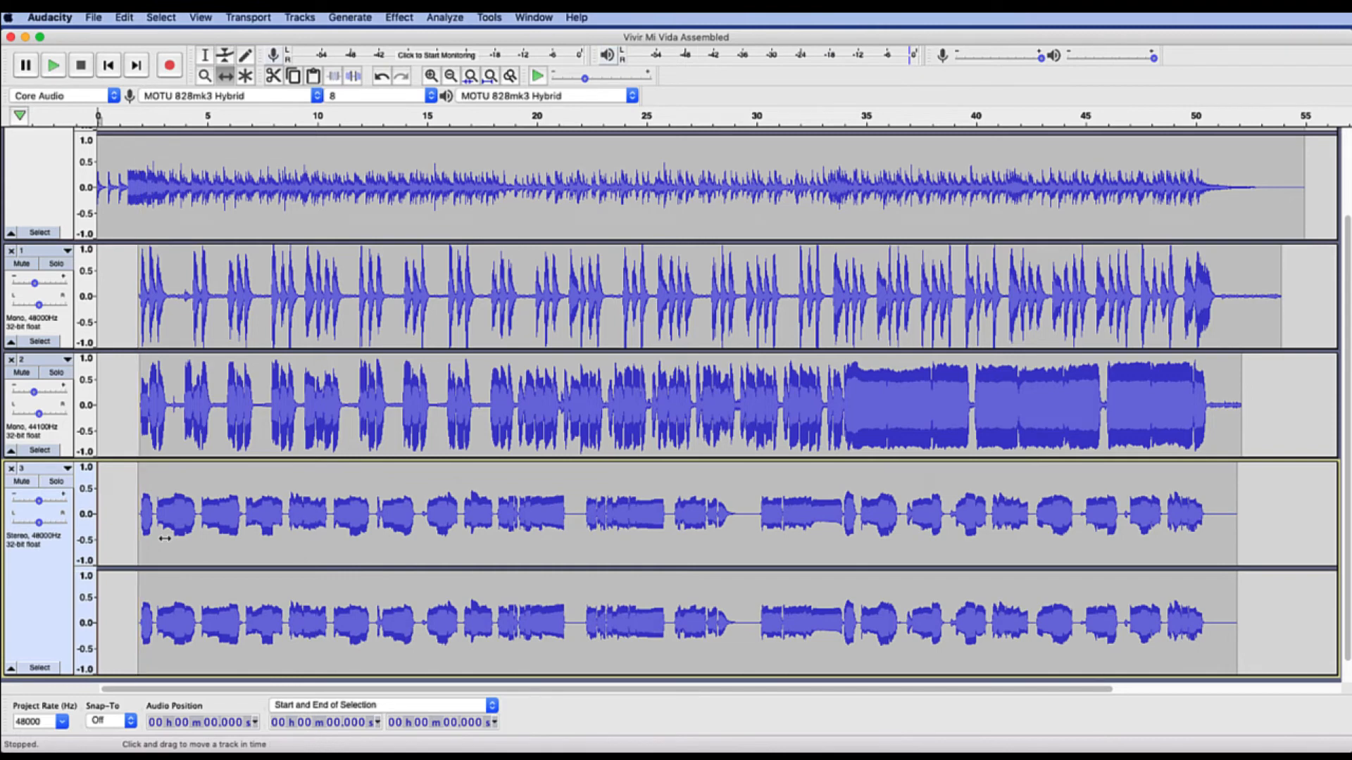
key("super+1")
key("super+1")
key("super+1")
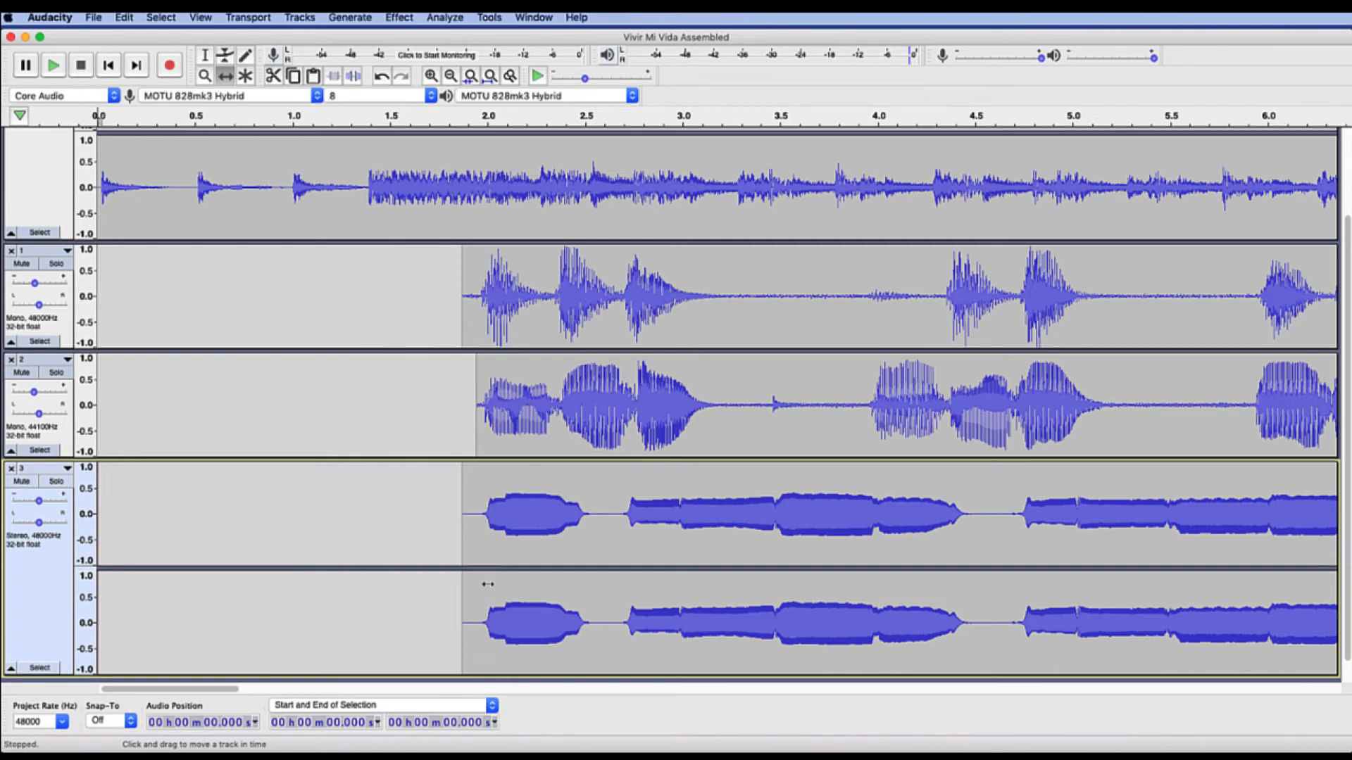
Lower track 3's gain to about -5 dB and play all the tracks together to check timing and balance
left_click(38, 501)
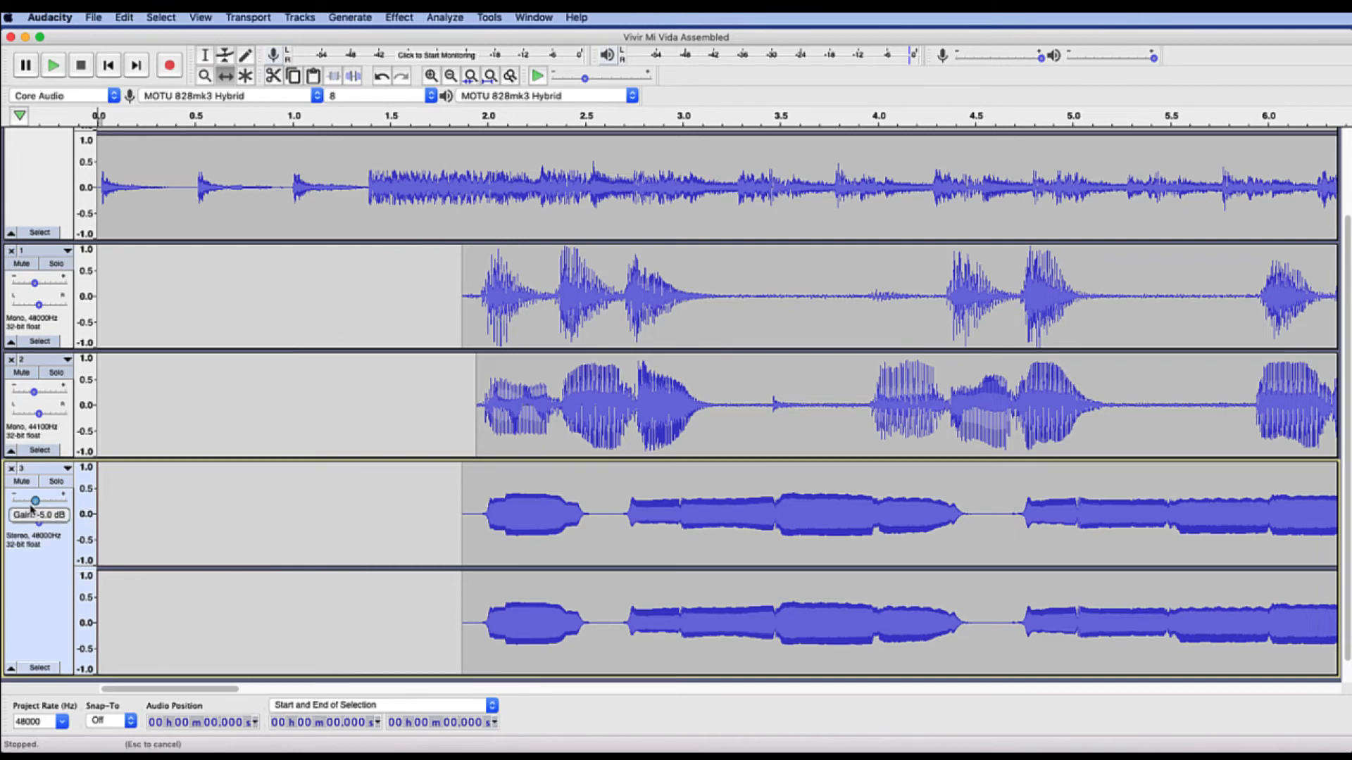
key("space")
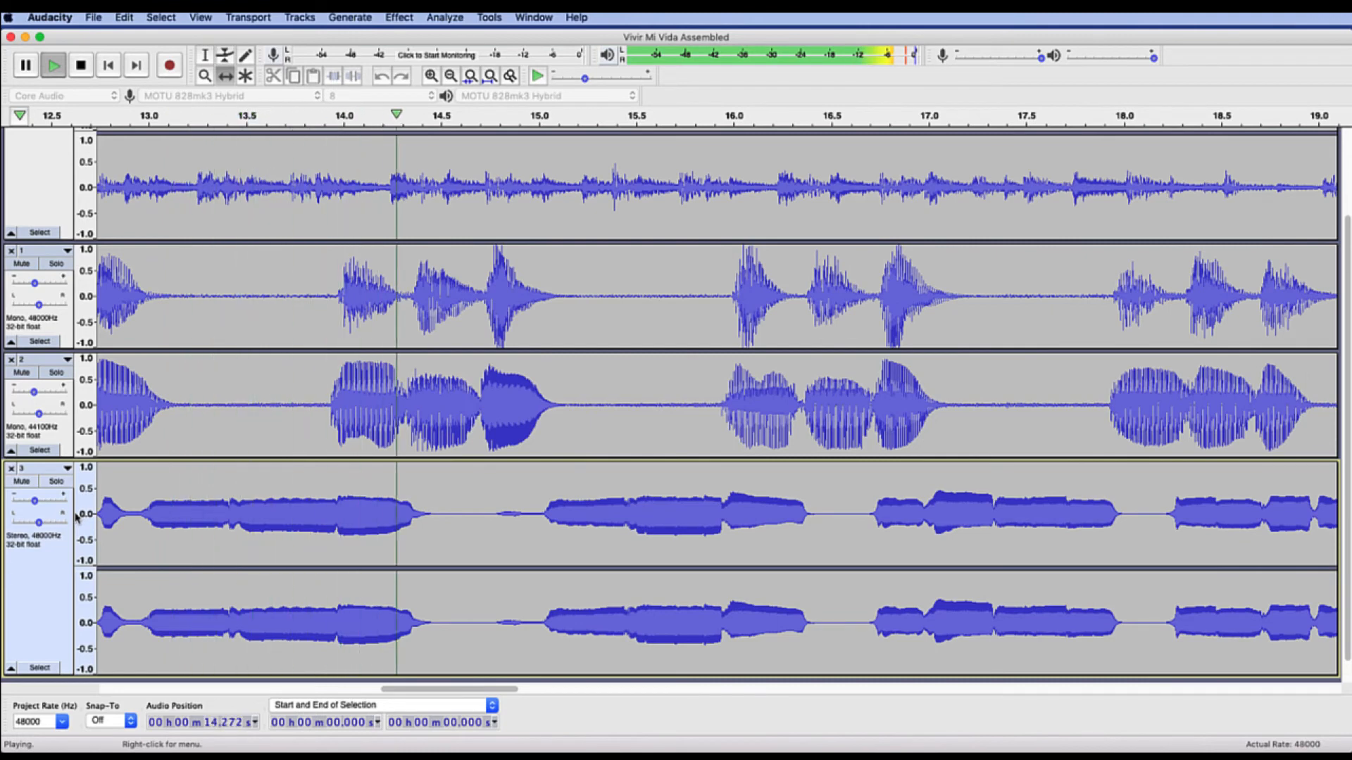
key("space")
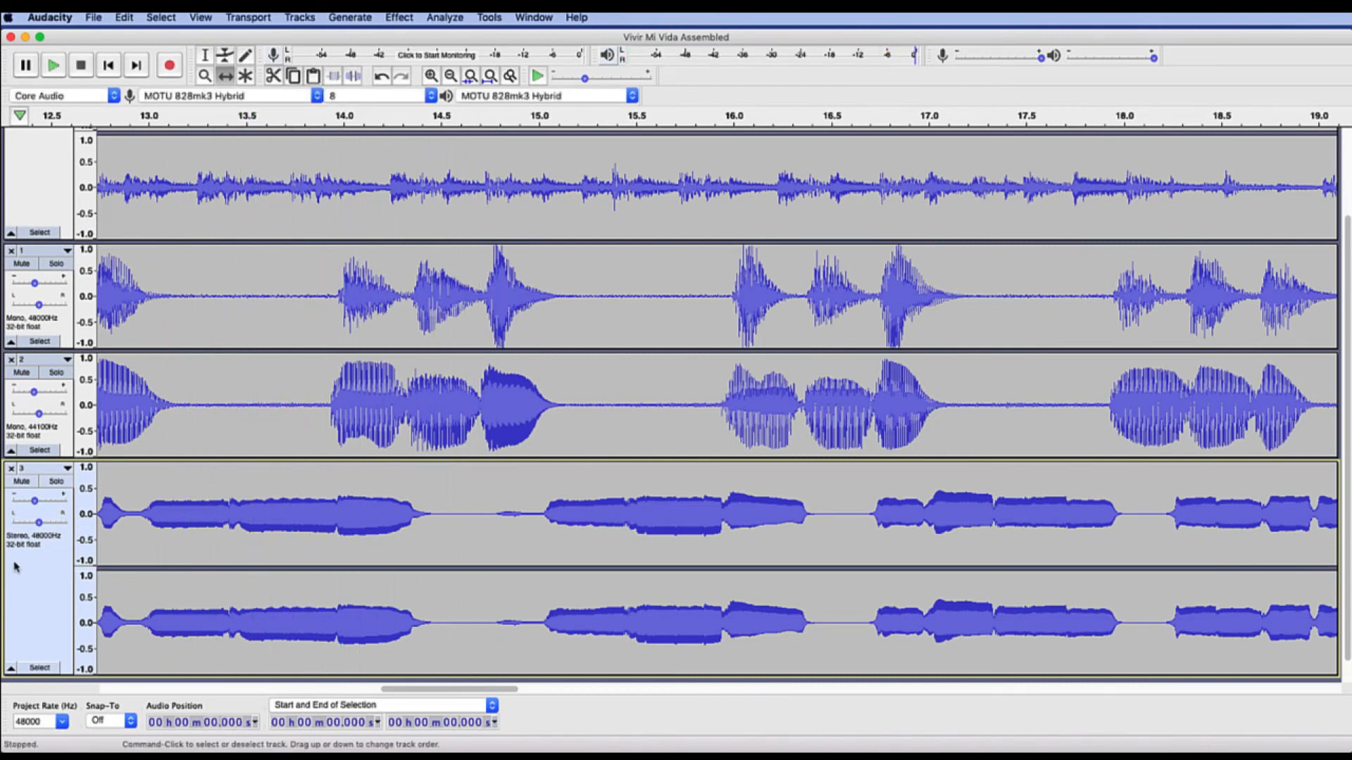
Import recording 4 below track 3 and delete its quiet lead-in, about the first 12.8 seconds
scroll(12, 583, "left", 2)
scroll(12, 583, "down", 1)
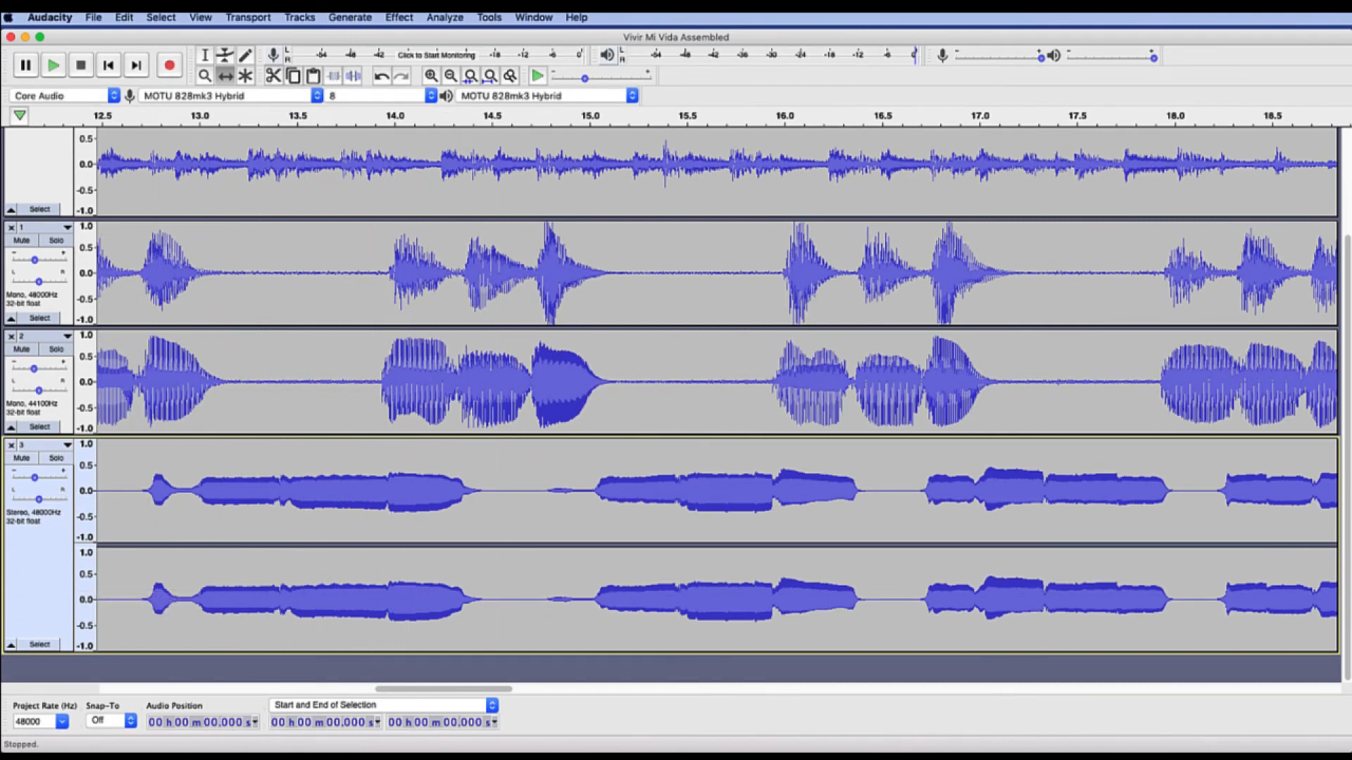
key("super+Tab")
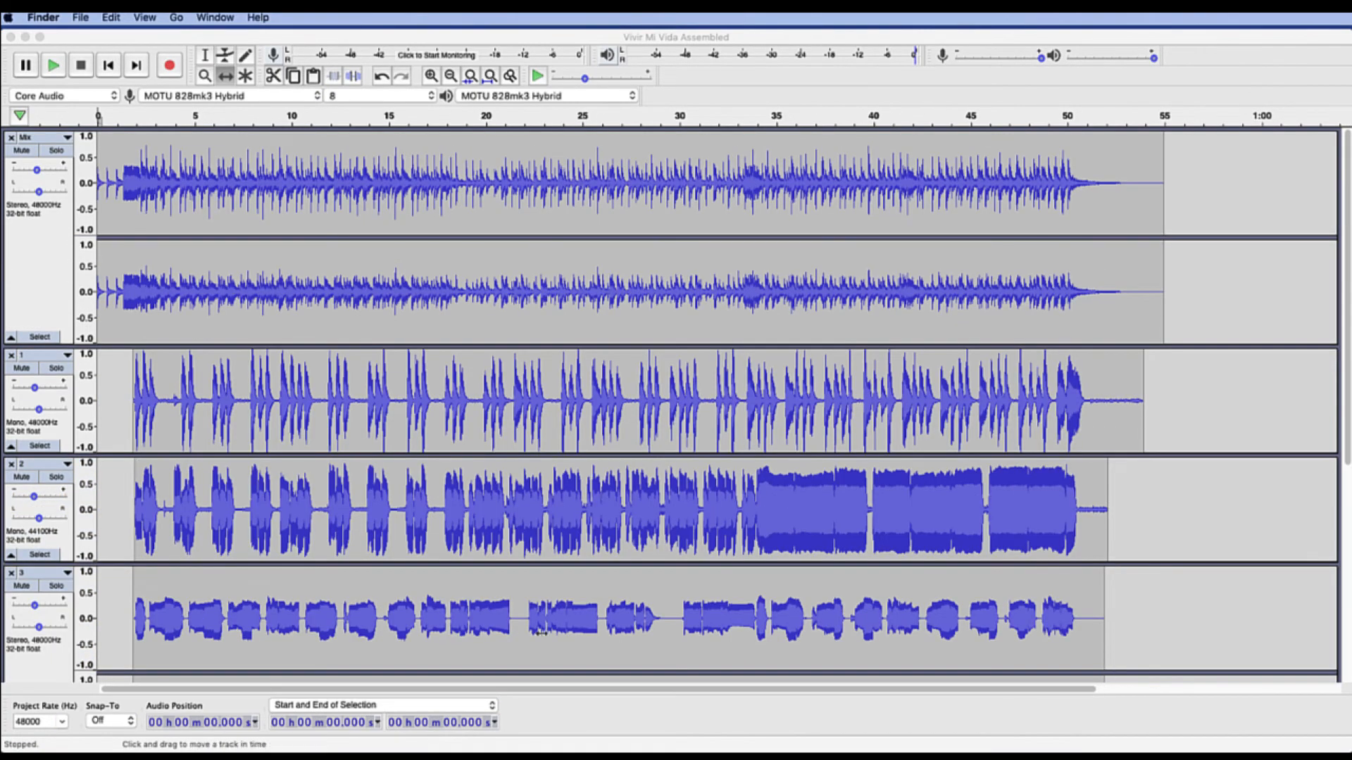
scroll(535, 633, "down", 5)
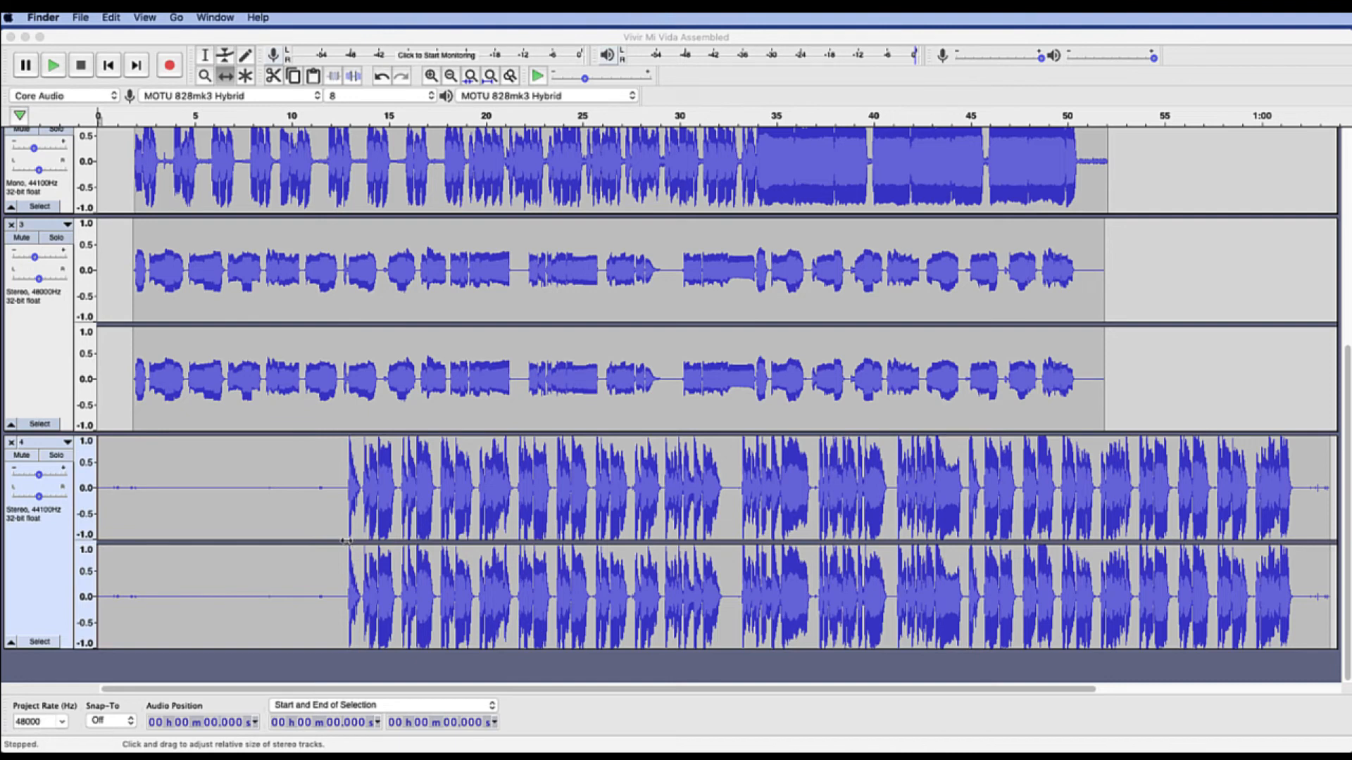
left_click(206, 65)
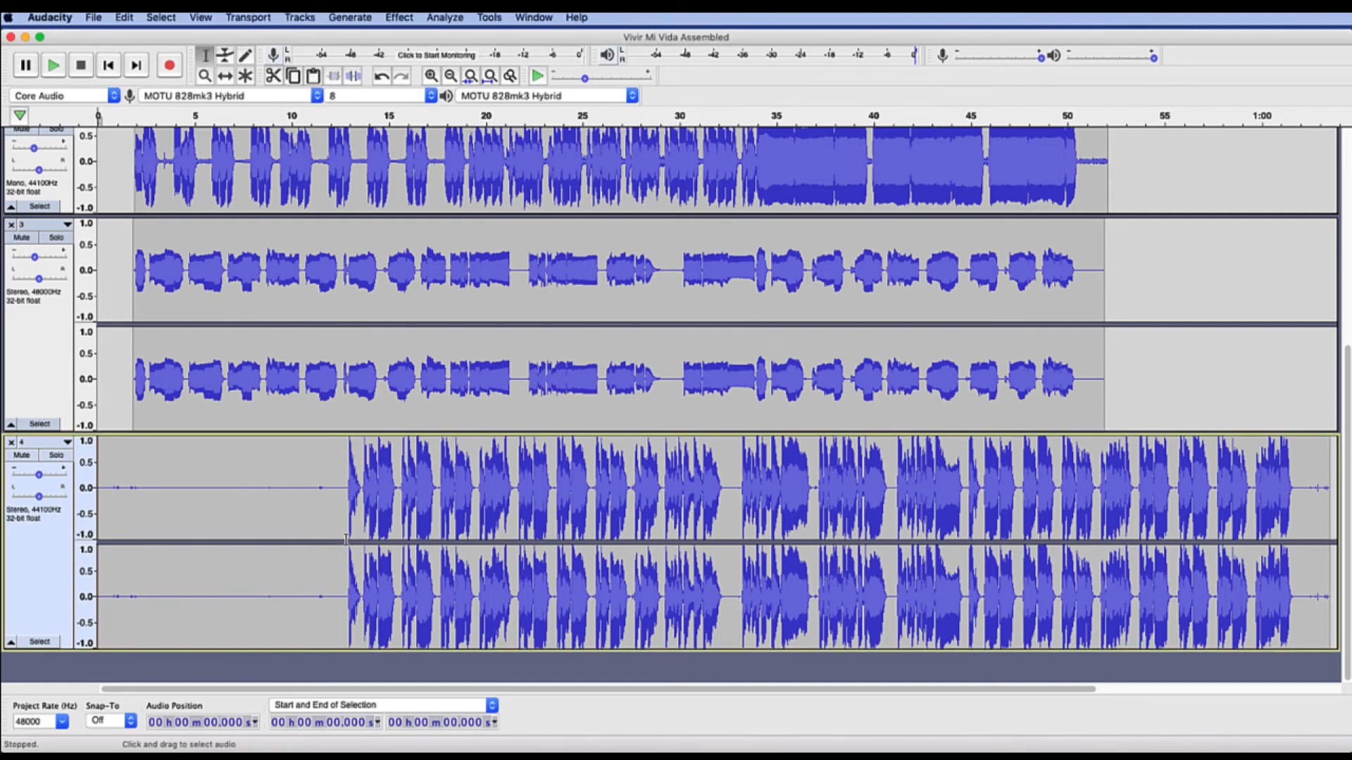
left_click_drag(346, 539, 43, 518)
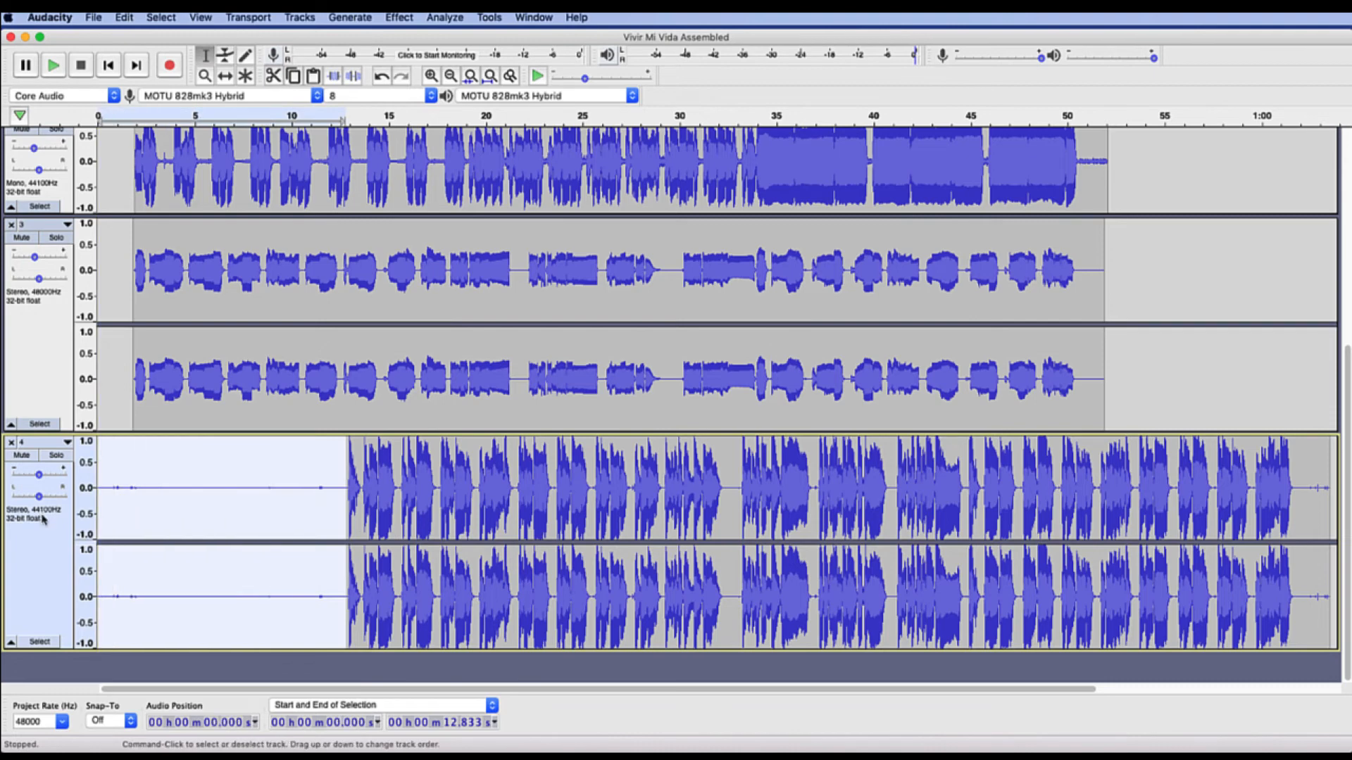
key("Delete")
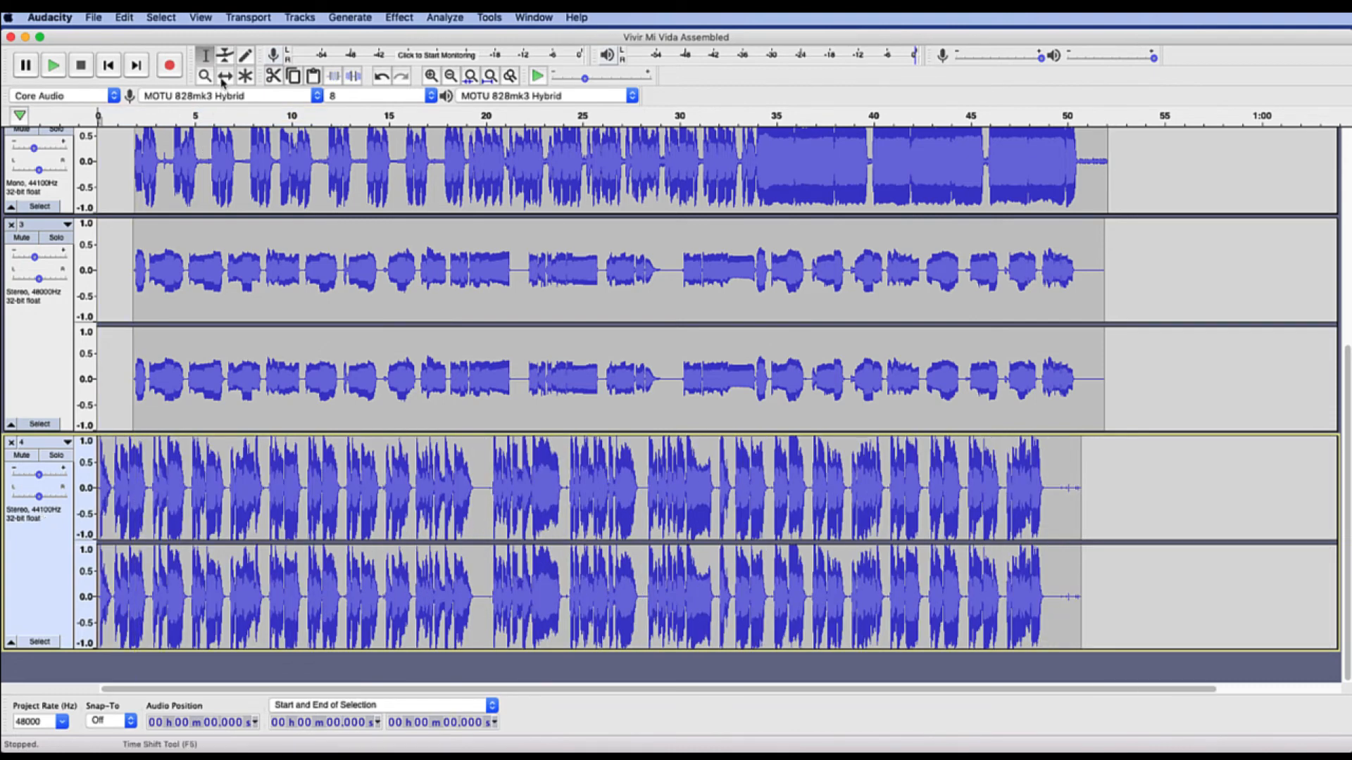
Time-shift track 4's clip to start at about 1.8 s, level with track 3's clip, and lower its gain during playback
left_click_drag(136, 487, 169, 489)
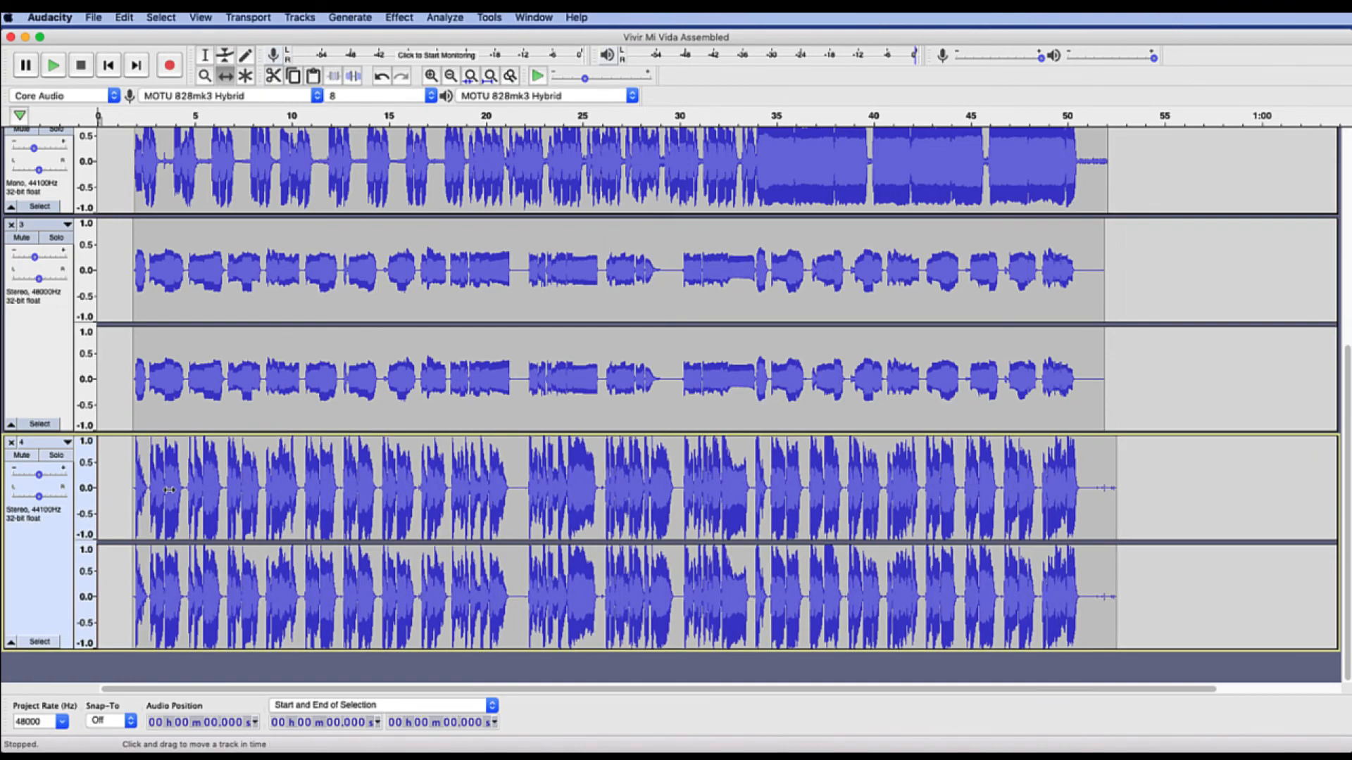
scroll(169, 489, "up", 4)
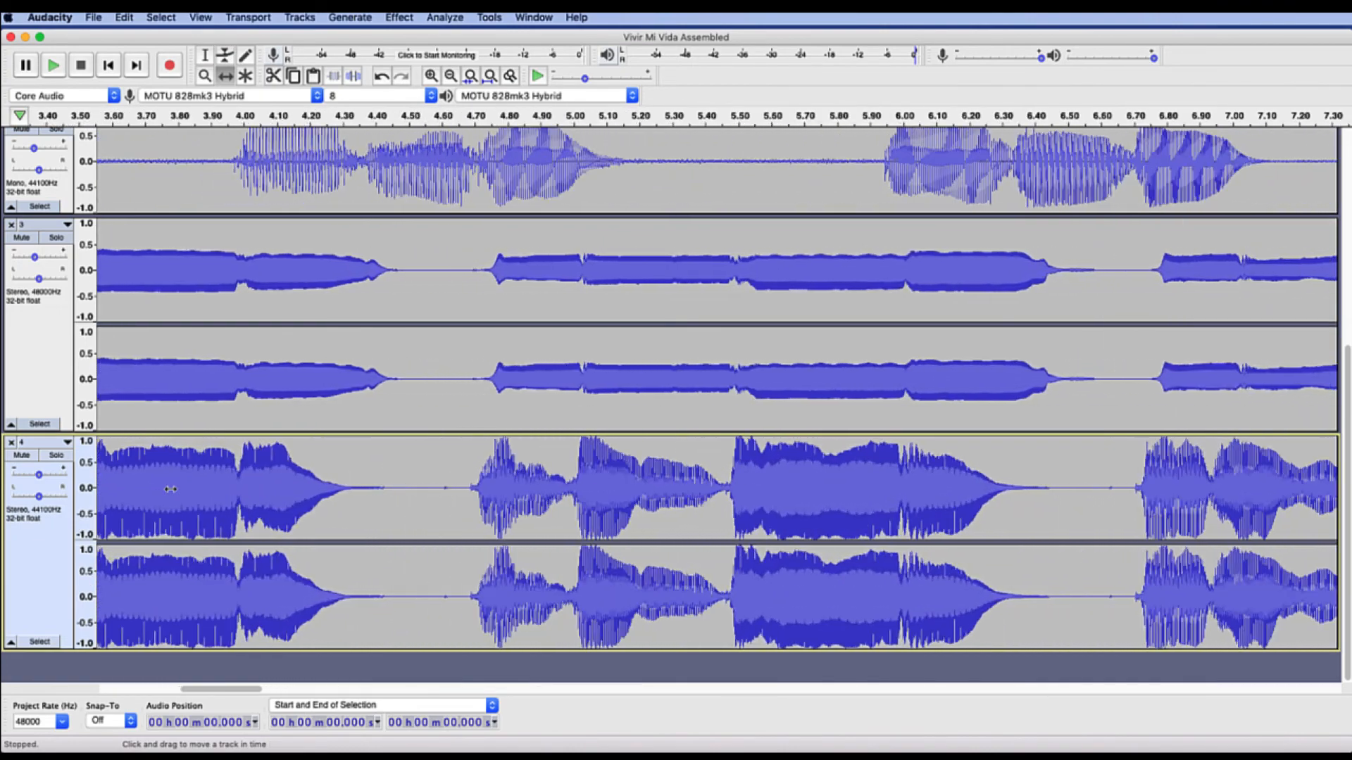
scroll(206, 544, "left", 10)
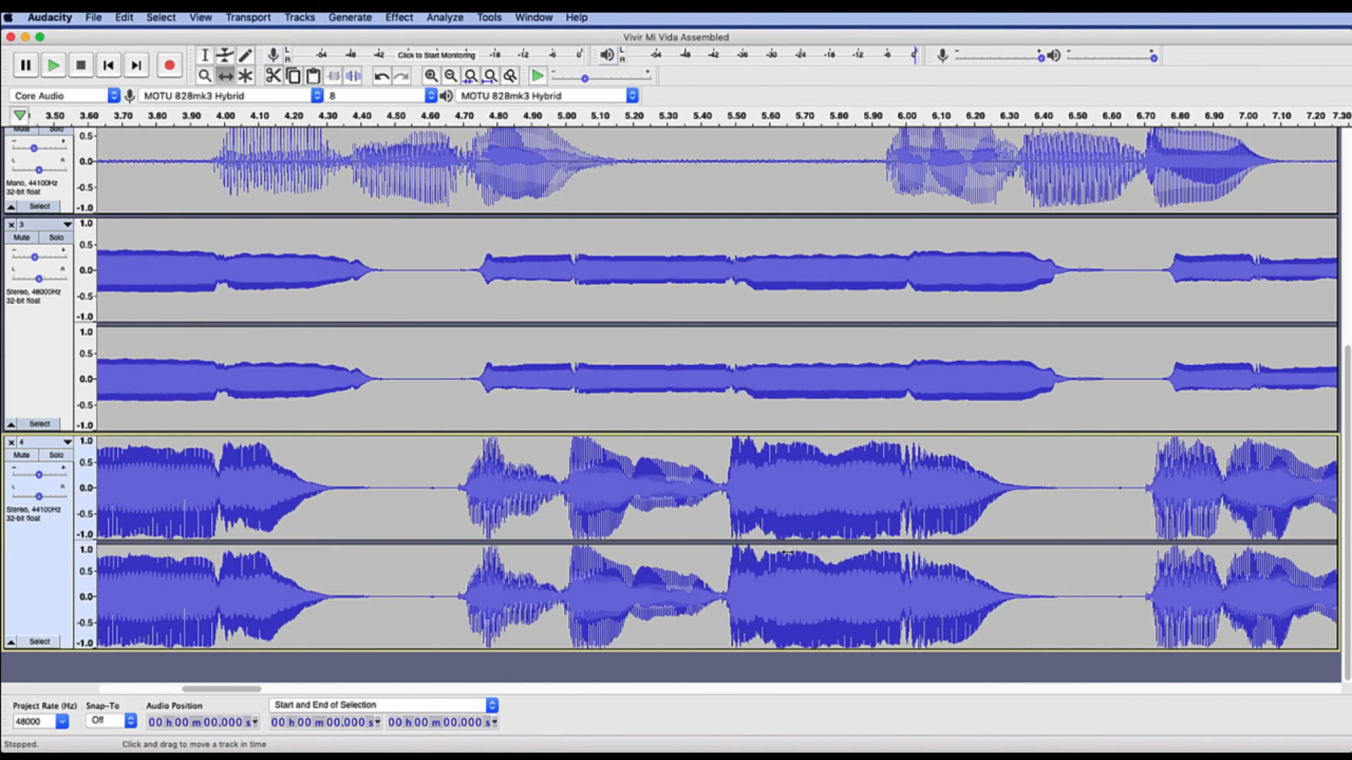
key("space")
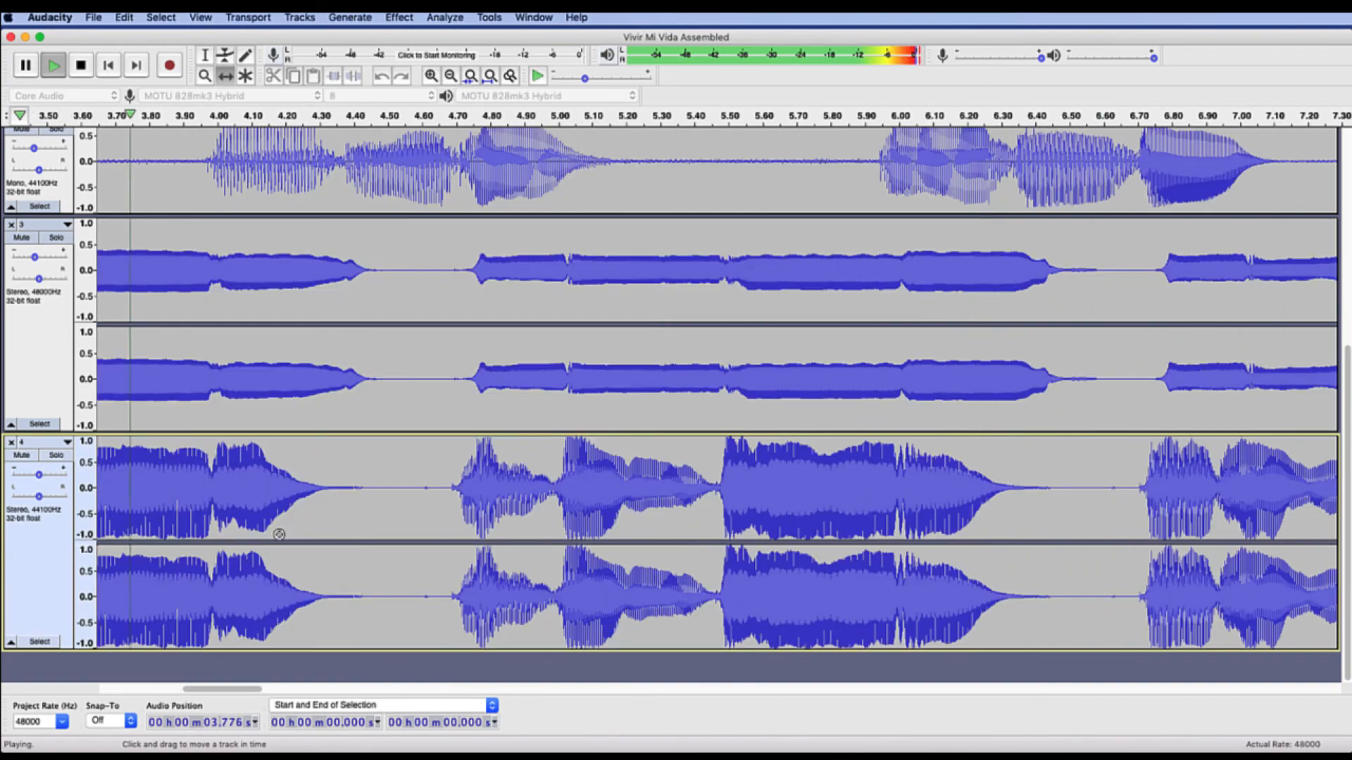
left_click_drag(39, 474, 22, 483)
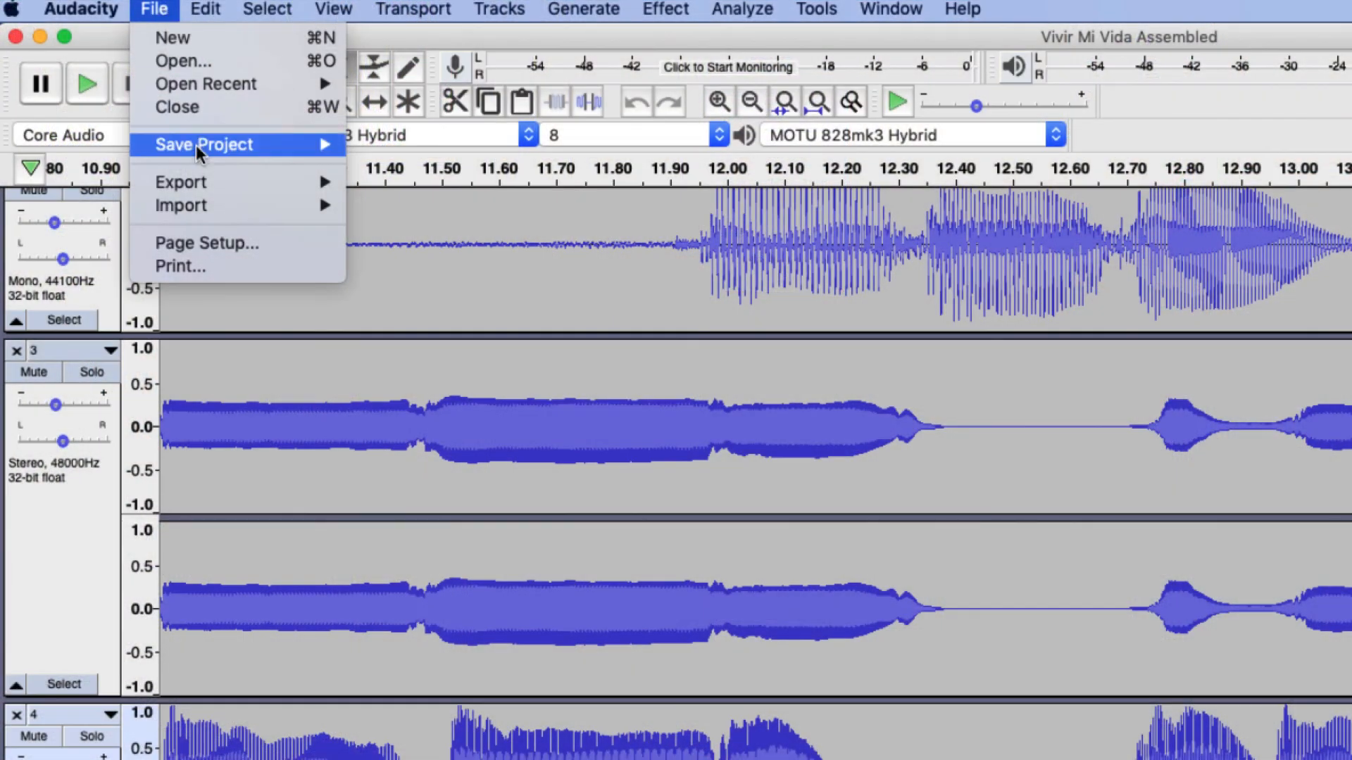
Export the assembled project as MP3
mouse_move(203, 182)
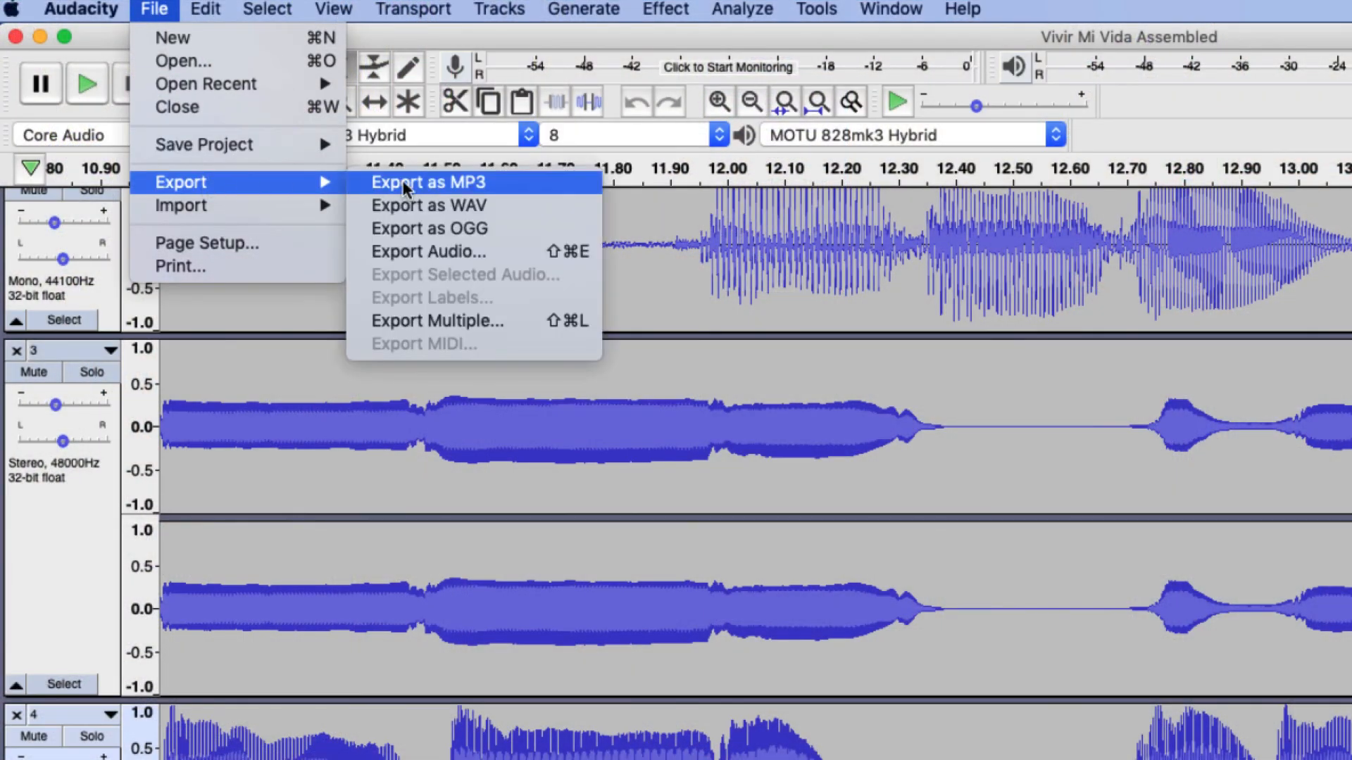